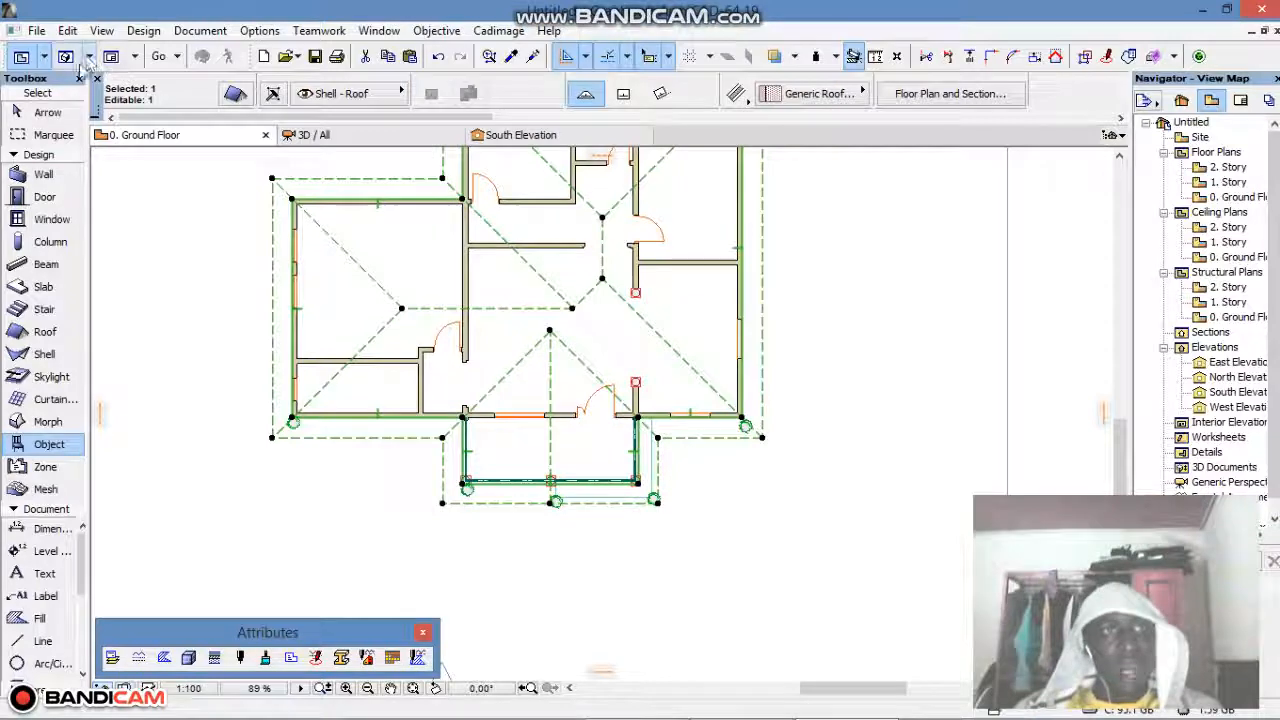
Show the whole house in 3D, facing the front porch, with the roof deselected
{"action": "left_click", "coordinate": [65, 56]}
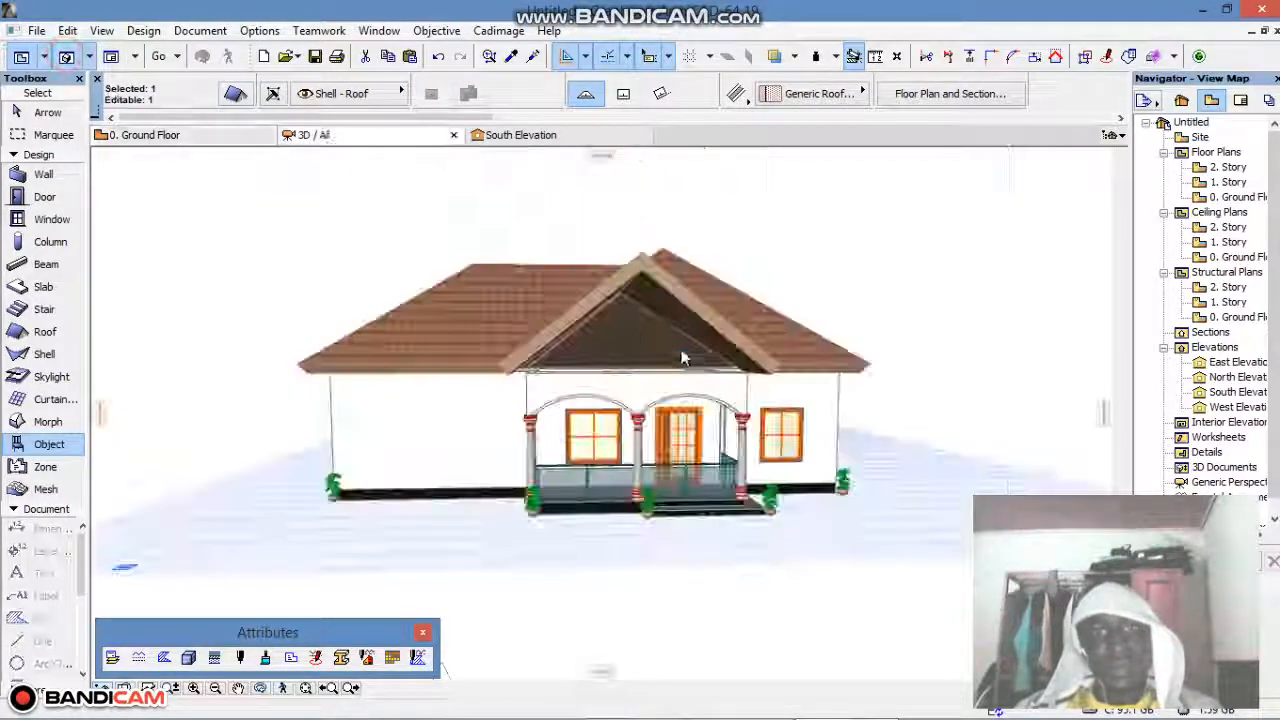
{"action": "key", "text": "Escape"}
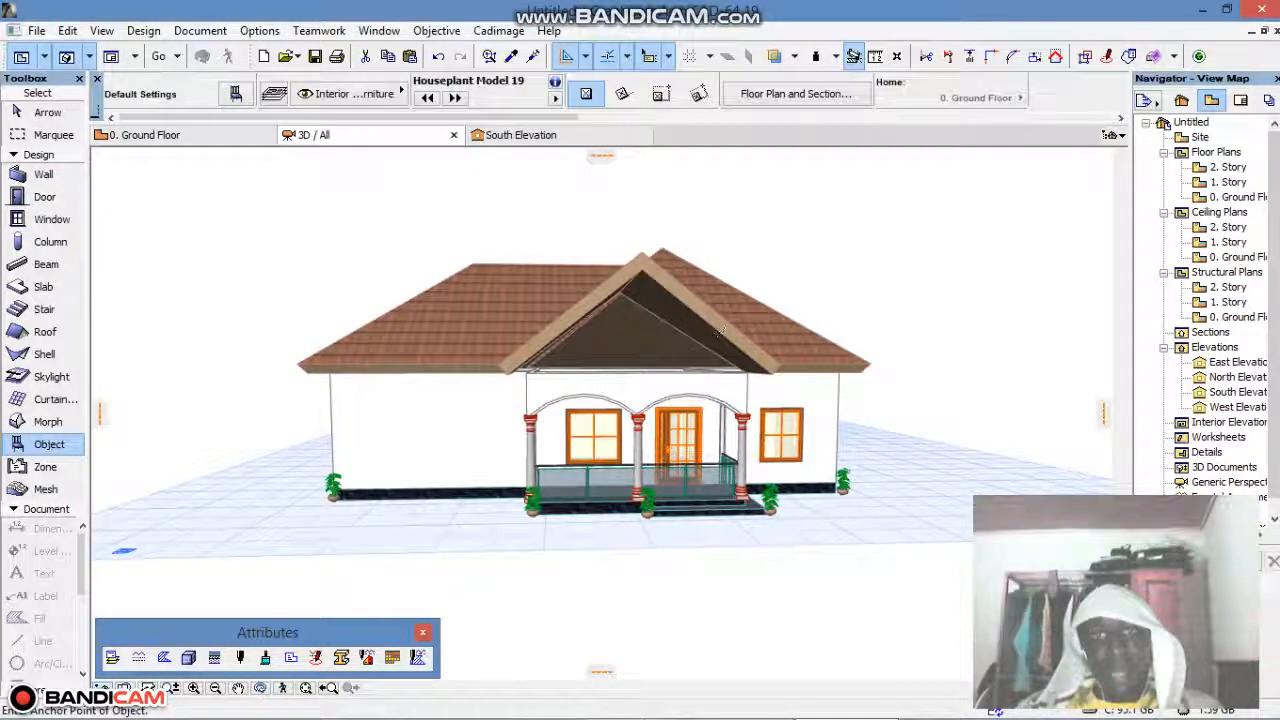
{"action": "scroll", "coordinate": [716, 402], "scroll_direction": "up", "scroll_amount": 2}
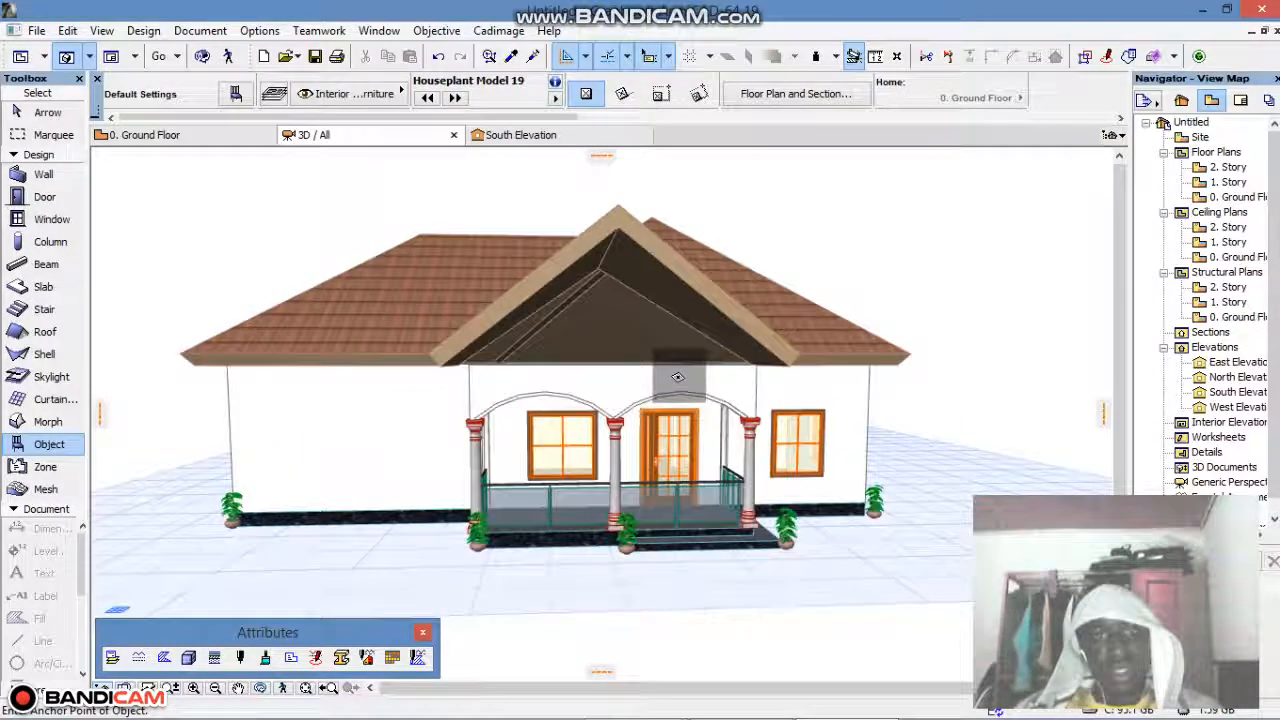
{"action": "mouse_move", "coordinate": [678, 396]}
{"action": "middle_mouse_down"}
{"action": "mouse_move", "coordinate": [567, 380]}
{"action": "mouse_move", "coordinate": [749, 403]}
{"action": "mouse_move", "coordinate": [723, 402]}
{"action": "middle_mouse_up"}
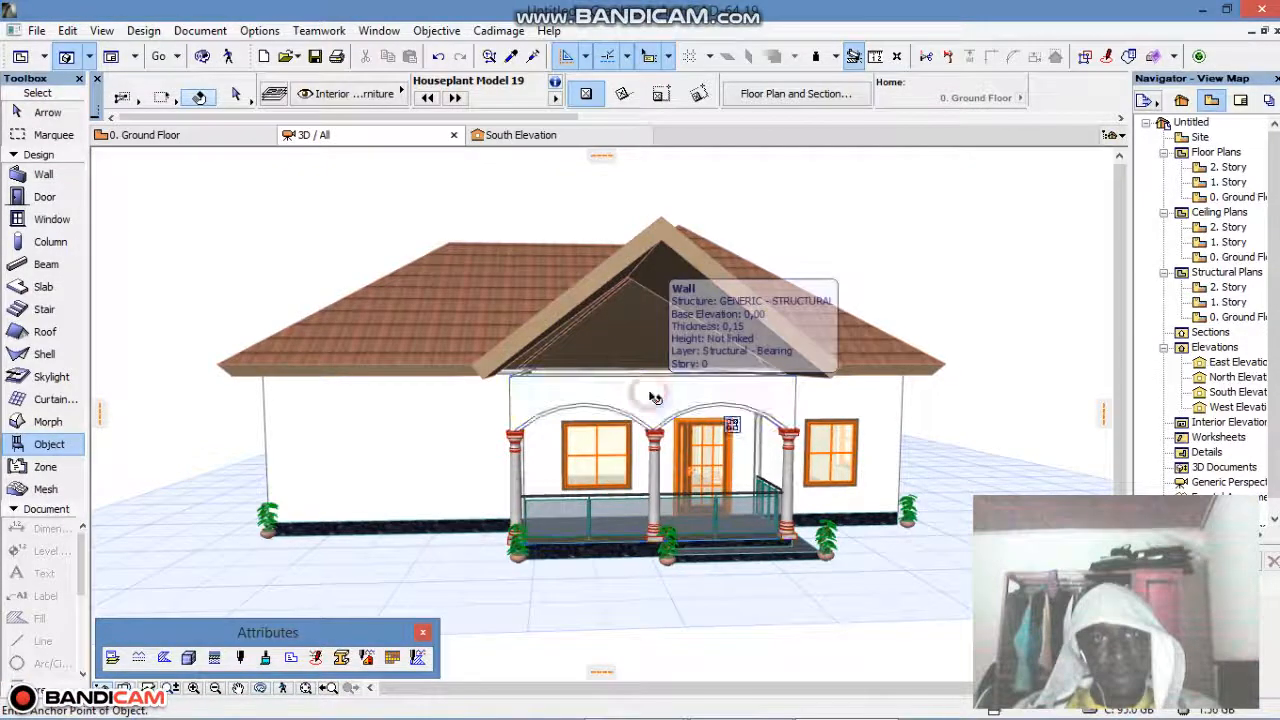
Select the arched front wall and both arched side walls of the front porch
{"action": "left_click", "coordinate": [654, 398]}
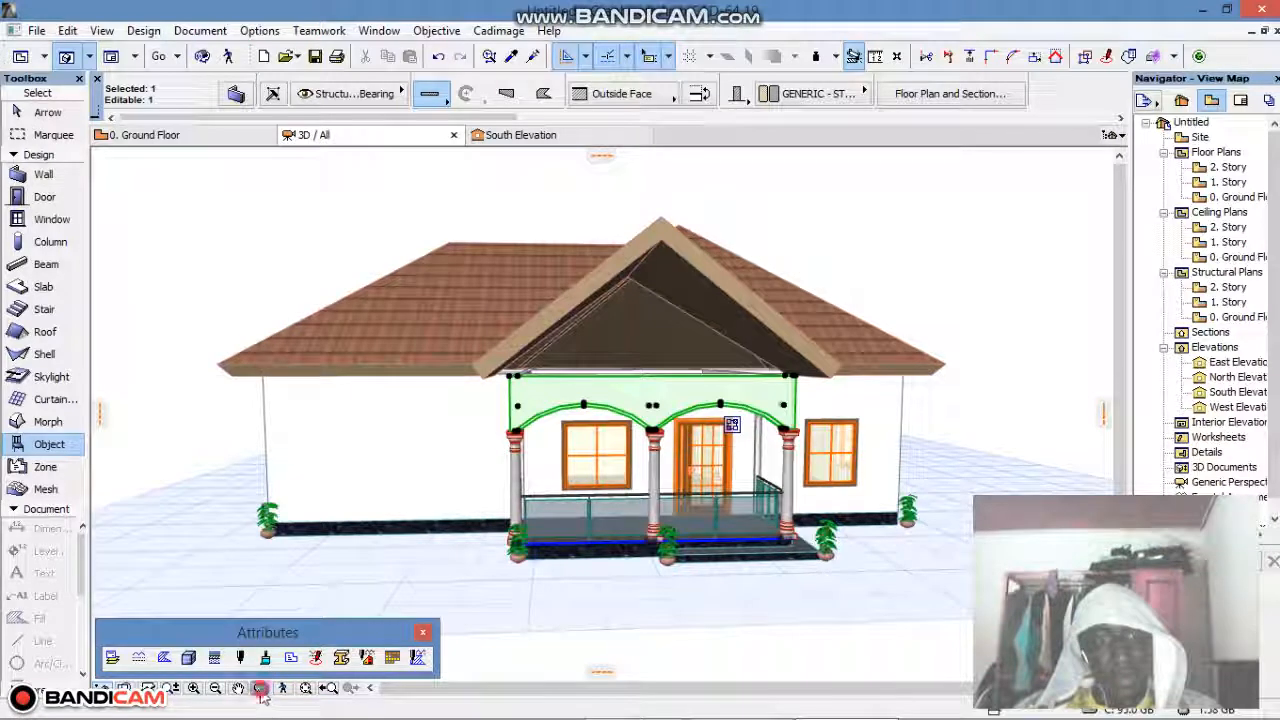
{"action": "left_click", "coordinate": [260, 688]}
{"action": "left_click_drag", "start_coordinate": [337, 460], "coordinate": [561, 444]}
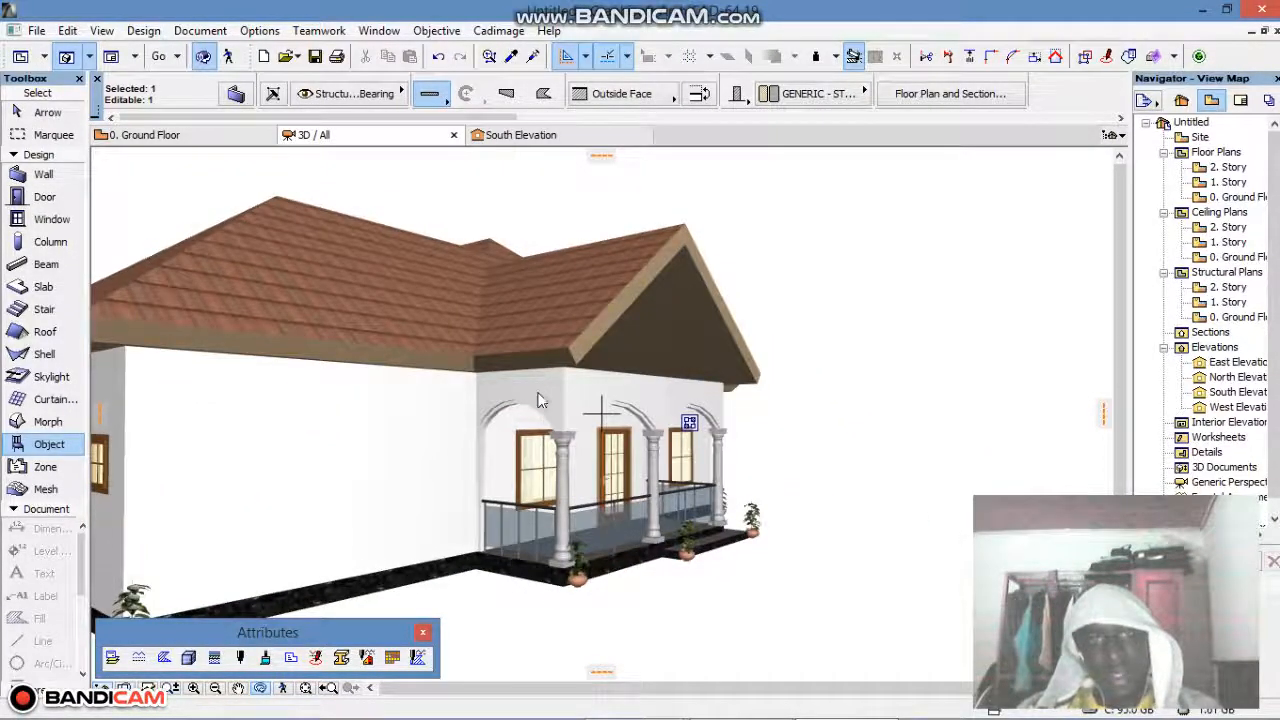
{"action": "left_click", "coordinate": [539, 399]}
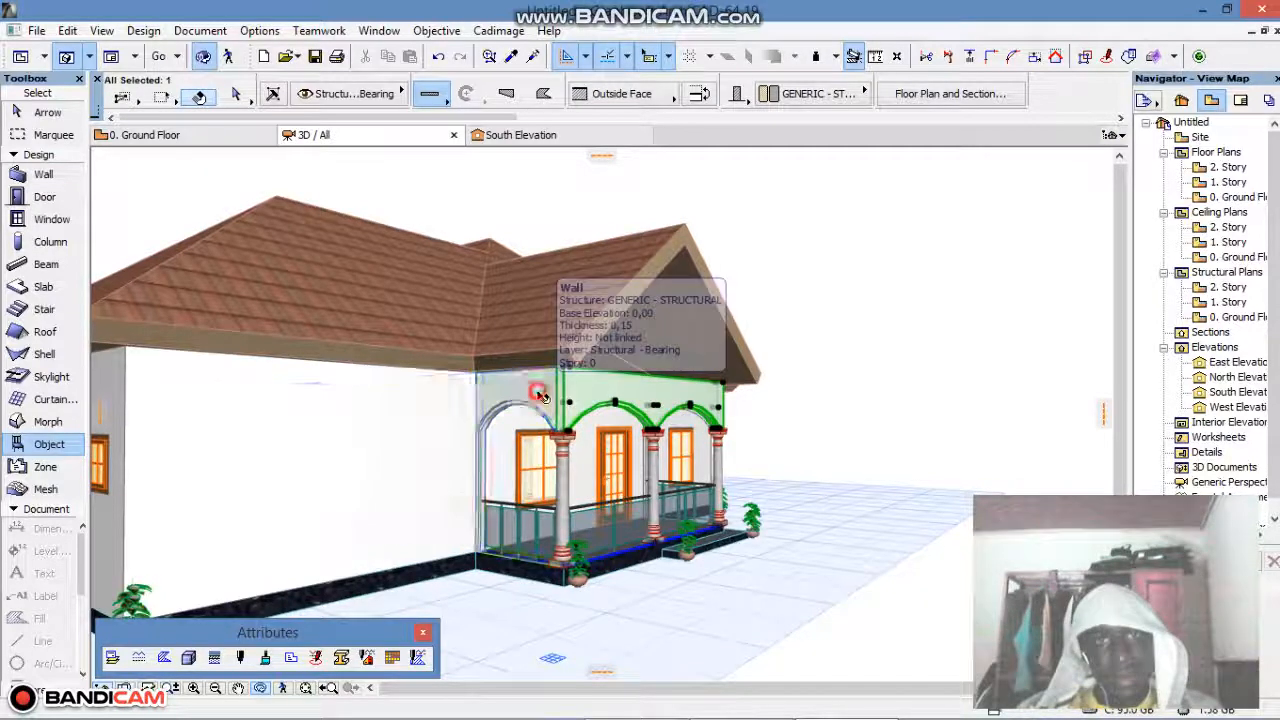
{"action": "left_click", "coordinate": [537, 398], "text": "shift"}
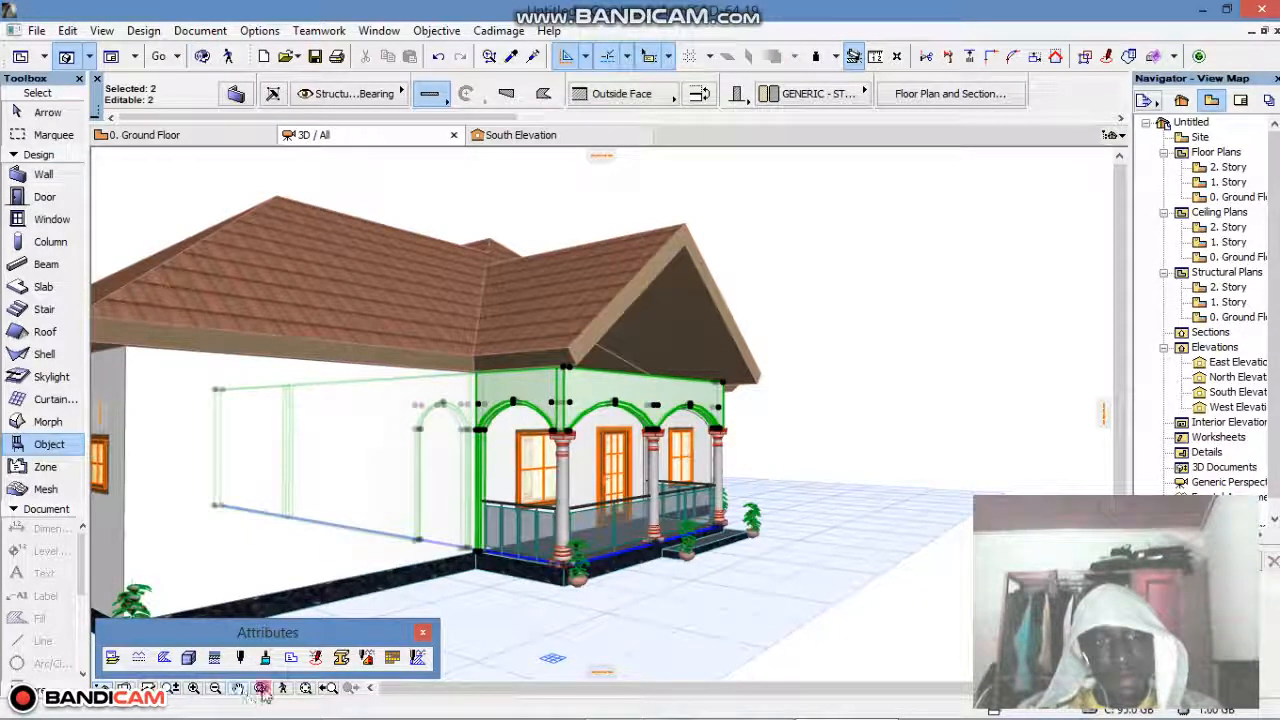
{"action": "left_click", "coordinate": [741, 703]}
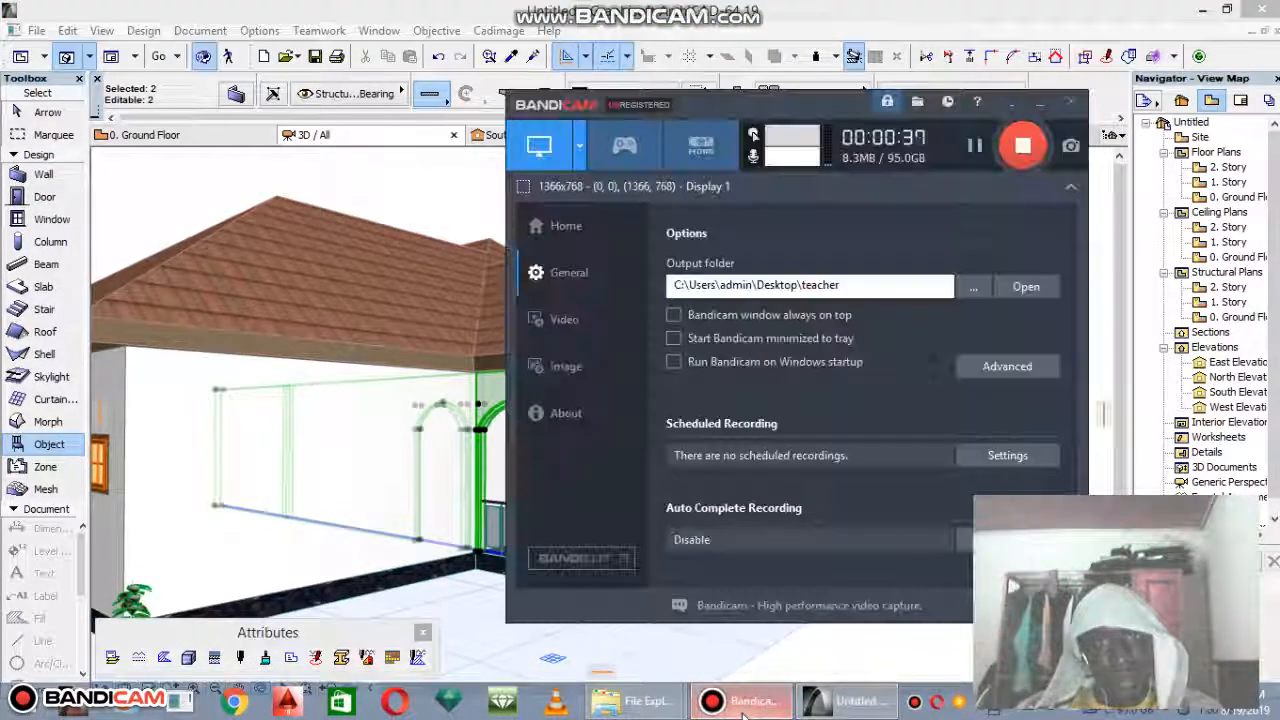
{"action": "left_click", "coordinate": [741, 712]}
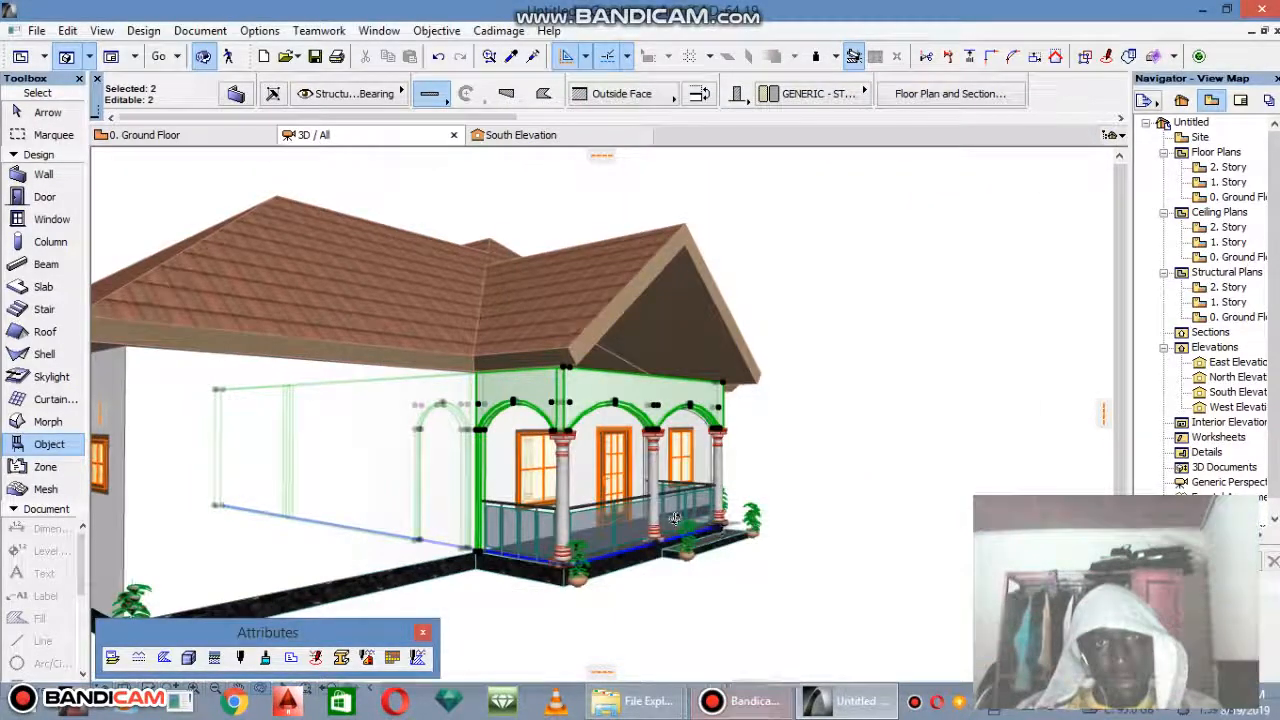
{"action": "left_click_drag", "start_coordinate": [671, 523], "coordinate": [463, 511]}
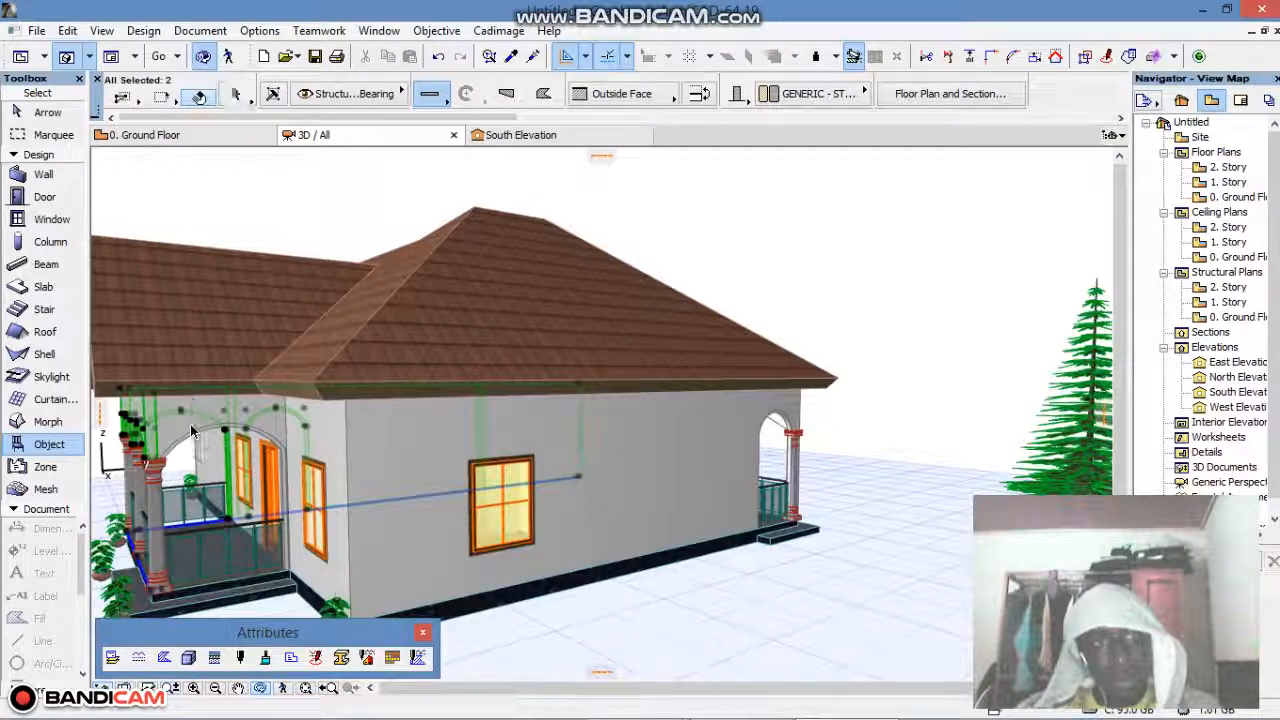
{"action": "left_click", "coordinate": [194, 427], "text": "shift"}
{"action": "left_click", "coordinate": [251, 412], "text": "shift"}
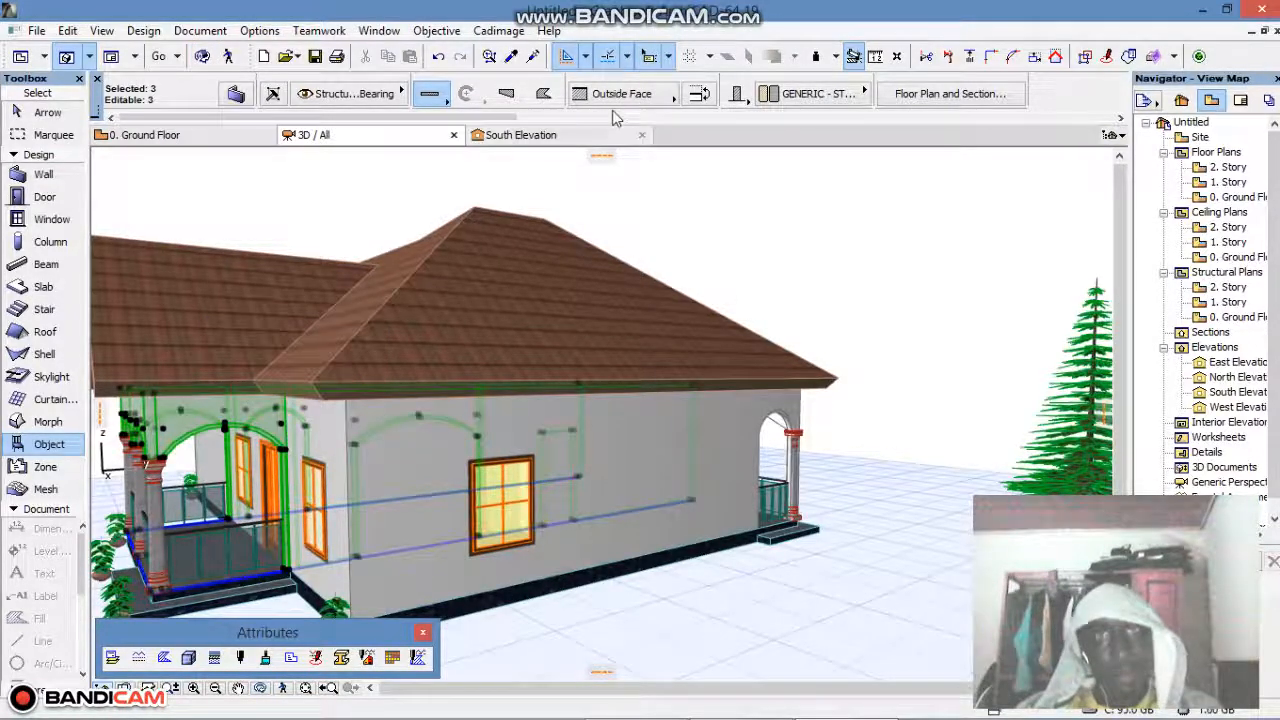
Set the height of the three selected porch walls to 8,00
{"action": "scroll", "coordinate": [612, 110], "scroll_direction": "right", "scroll_amount": 3}
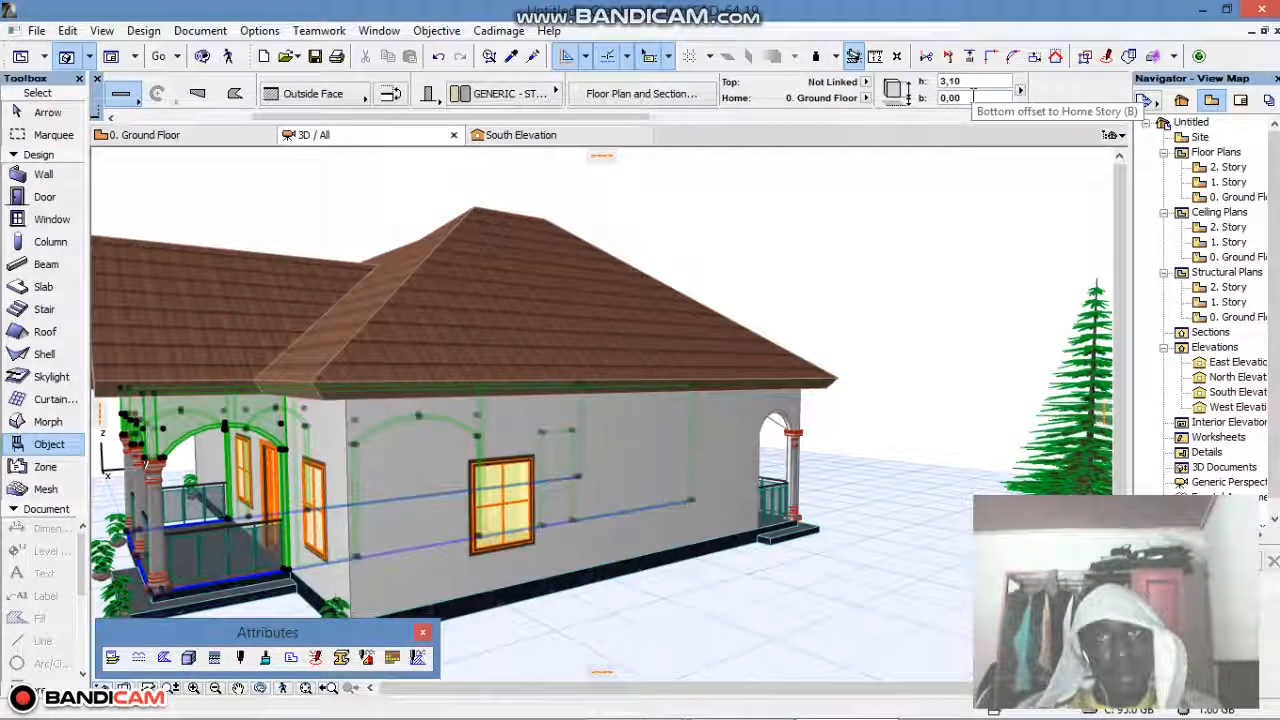
{"action": "left_click", "coordinate": [972, 84]}
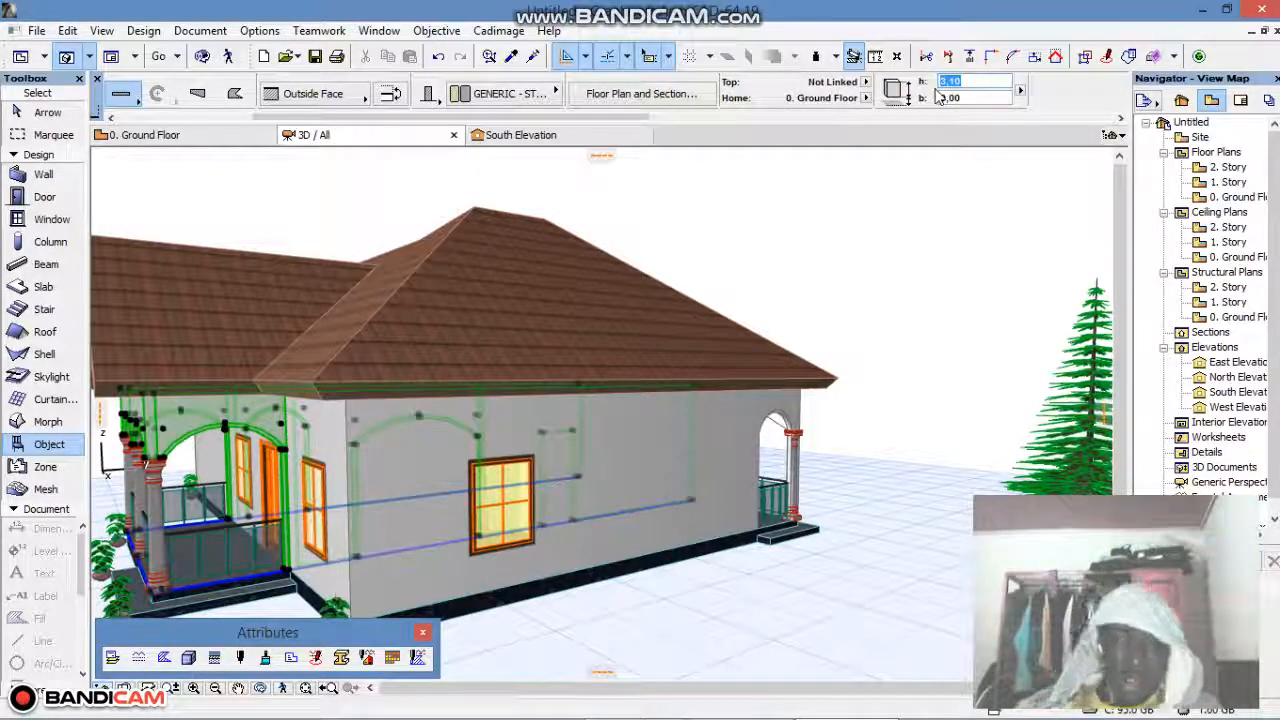
{"action": "type", "text": "8"}
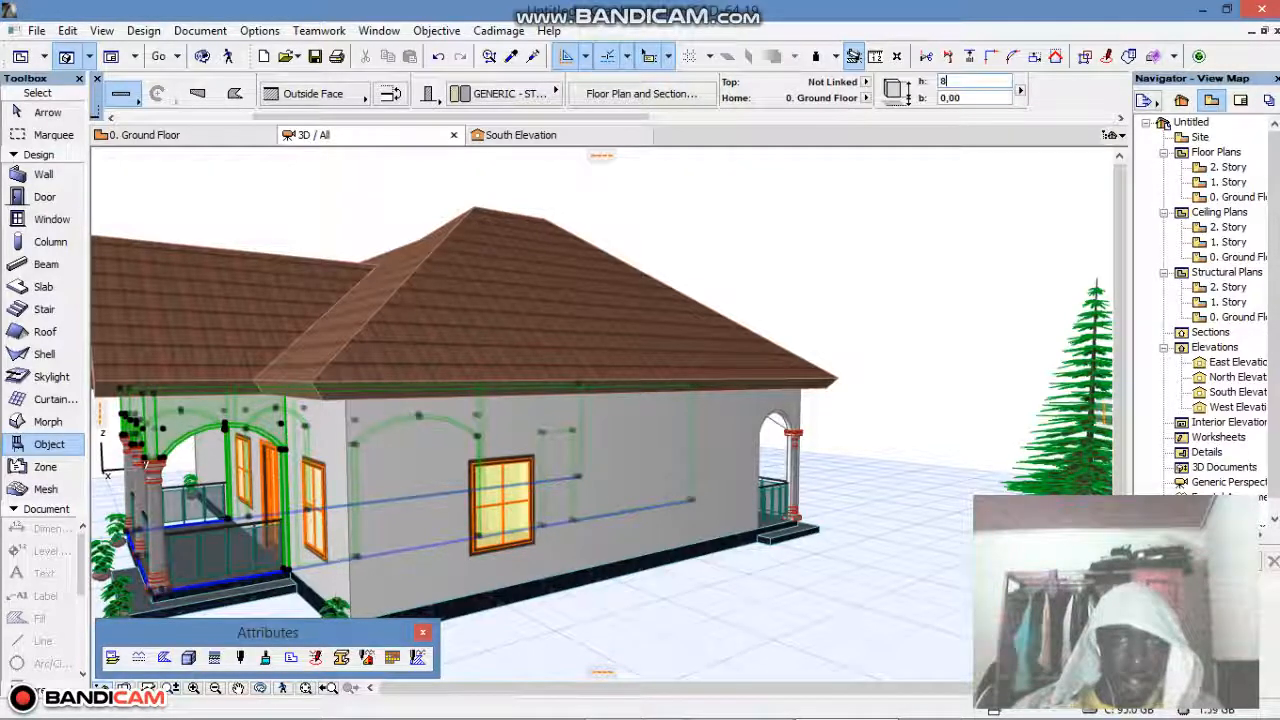
{"action": "key", "text": "Return"}
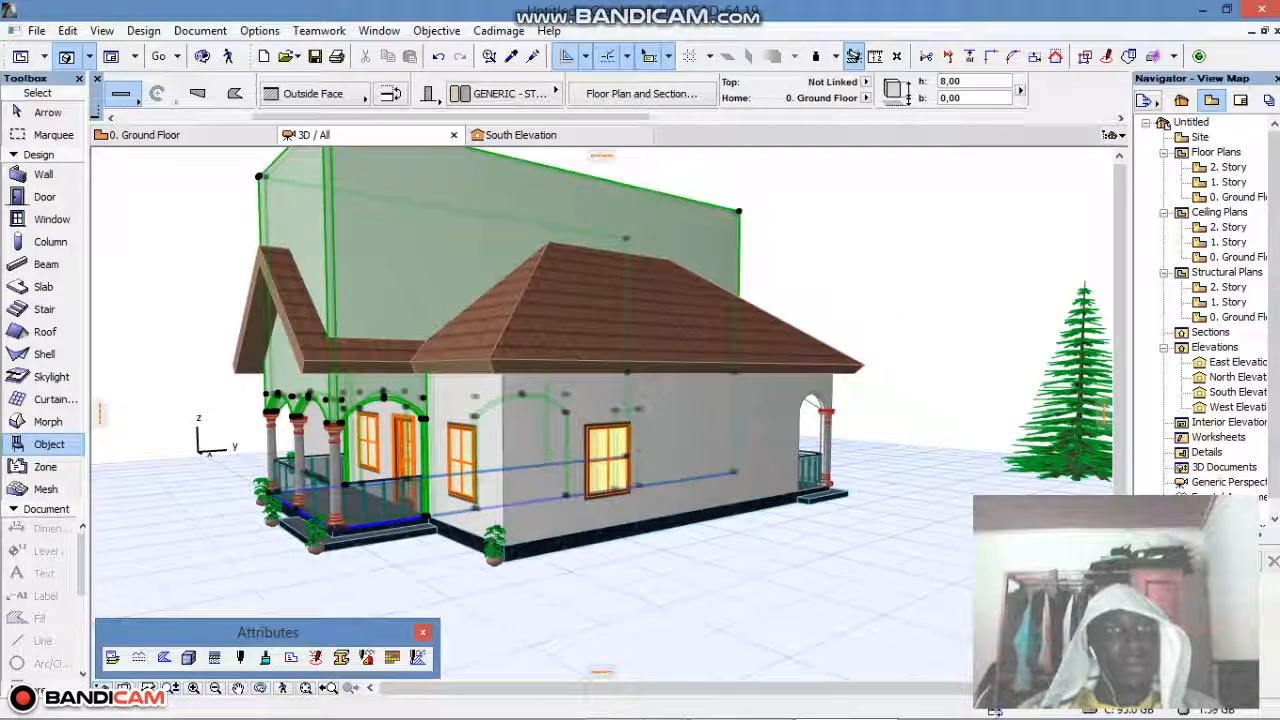
Open Solid Element Operations with the three raised porch walls as the target elements
{"action": "mouse_move", "coordinate": [422, 455]}
{"action": "middle_mouse_down", "text": "shift"}
{"action": "mouse_move", "coordinate": [794, 457]}
{"action": "mouse_move", "coordinate": [438, 608]}
{"action": "middle_mouse_up", "text": "shift"}
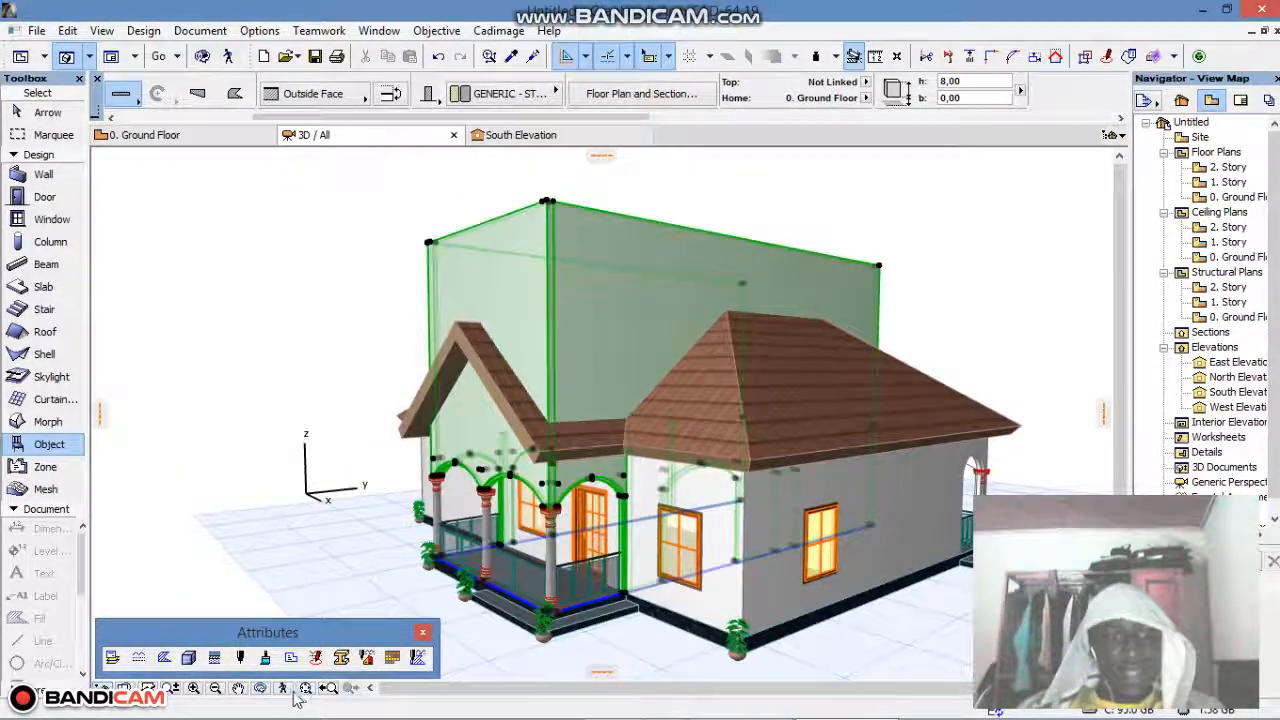
{"action": "left_click", "coordinate": [261, 688]}
{"action": "left_click_drag", "start_coordinate": [441, 487], "coordinate": [589, 493]}
{"action": "left_click_drag", "start_coordinate": [697, 505], "coordinate": [601, 412]}
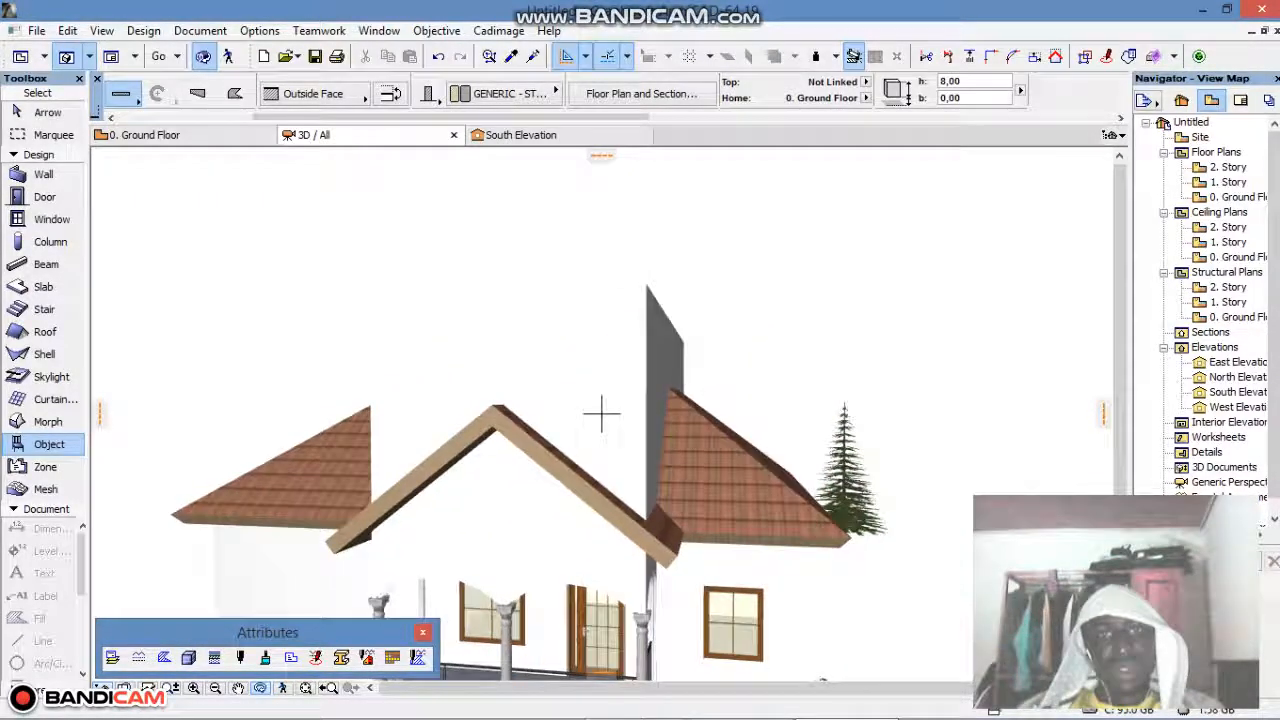
{"action": "right_click", "coordinate": [721, 297]}
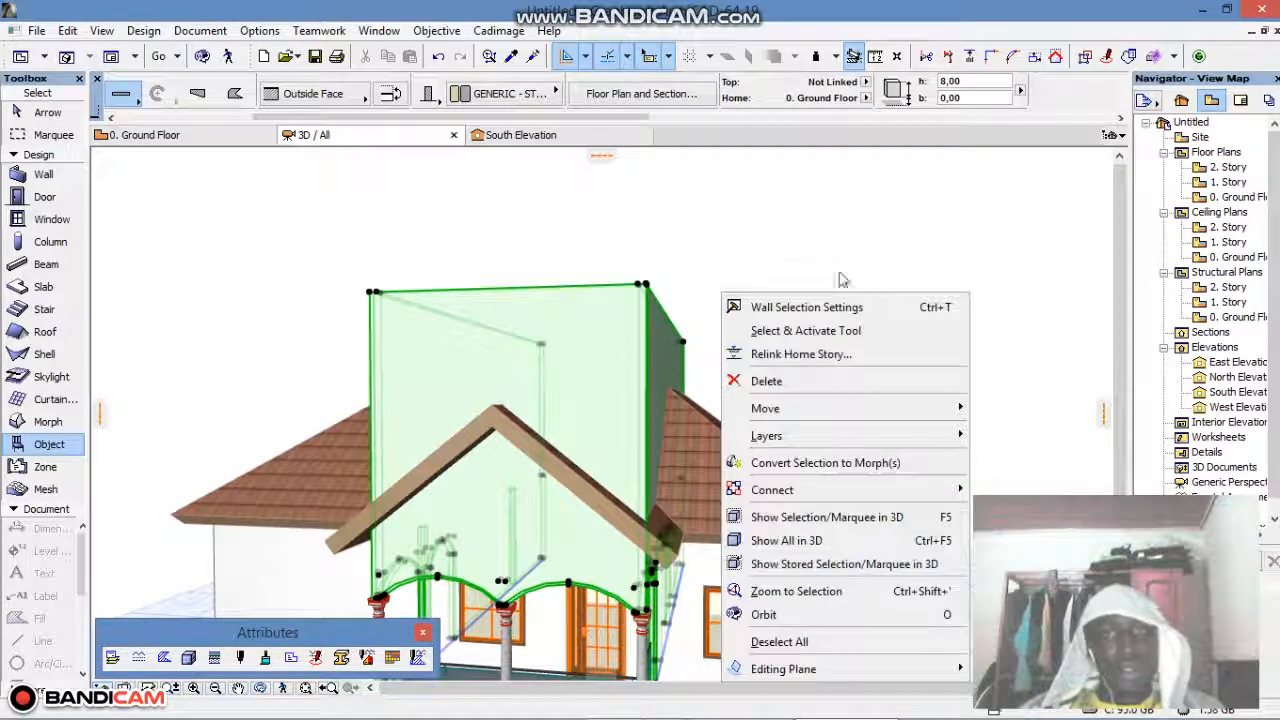
{"action": "mouse_move", "coordinate": [810, 492]}
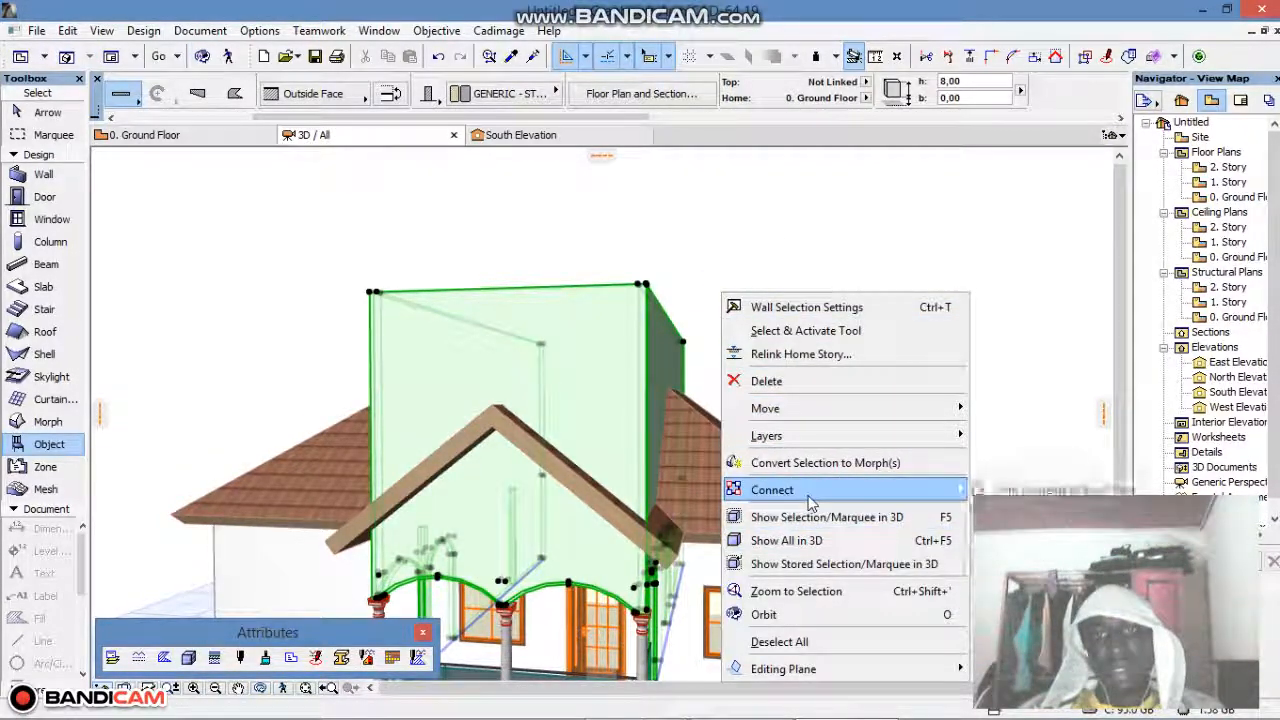
{"action": "left_click", "coordinate": [1040, 539]}
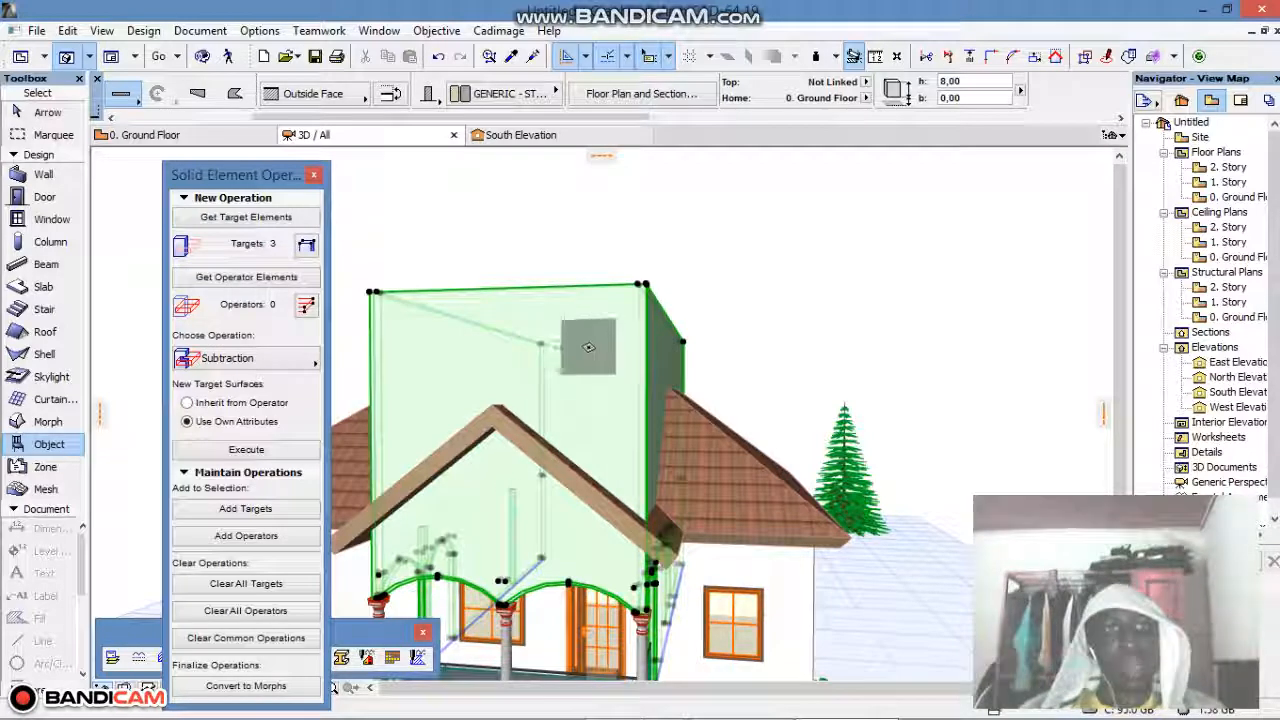
Deselect the porch walls and assign the tiled roof shell as the operator element
{"action": "left_click", "coordinate": [846, 278]}
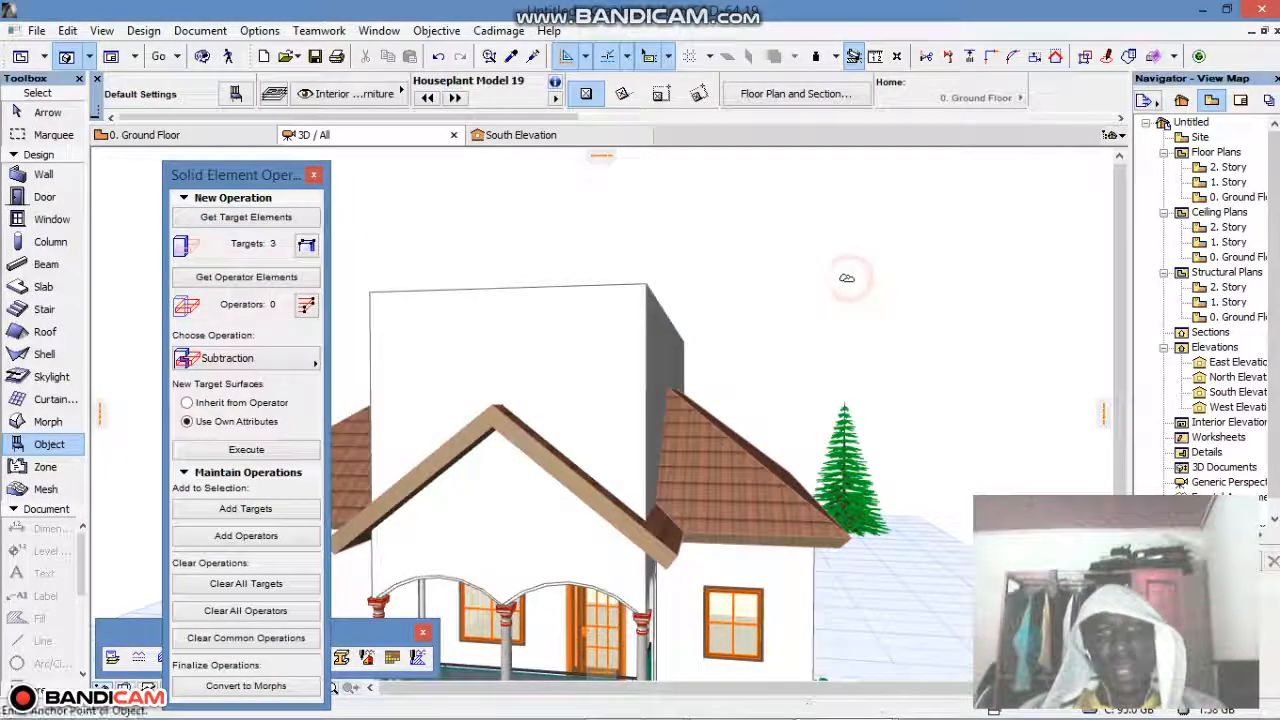
{"action": "left_click", "coordinate": [720, 492]}
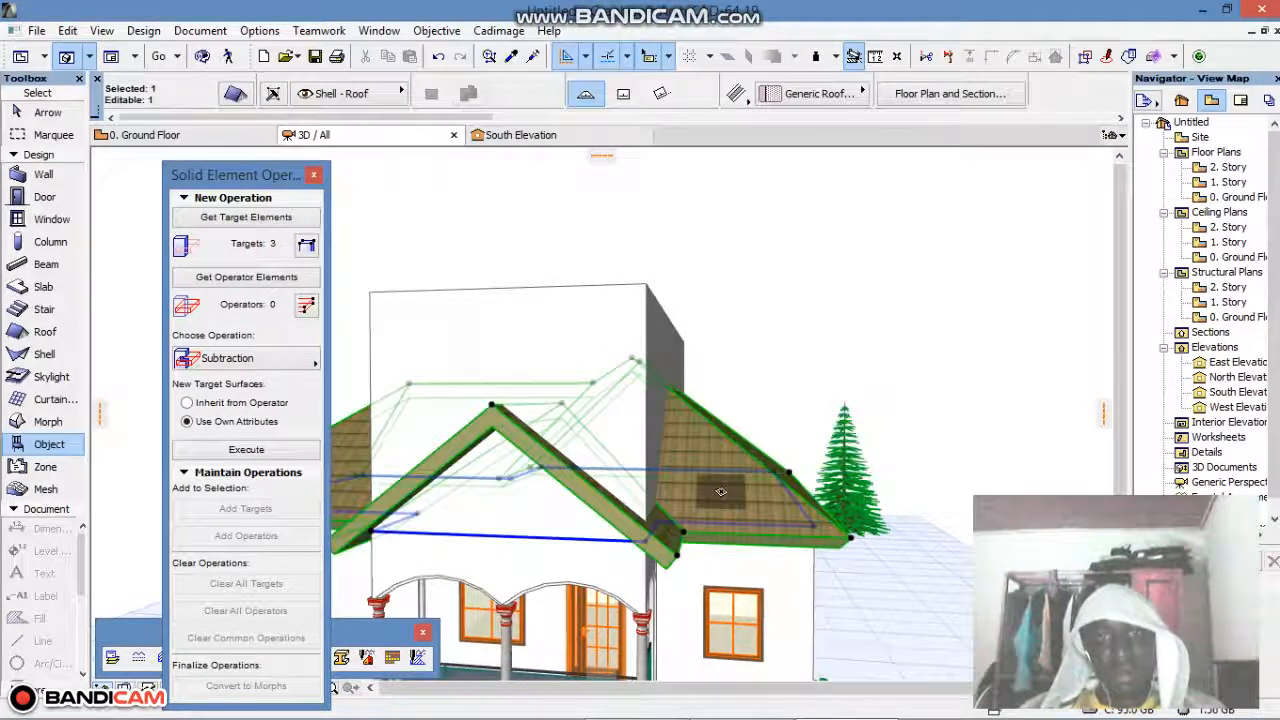
{"action": "left_click", "coordinate": [274, 279]}
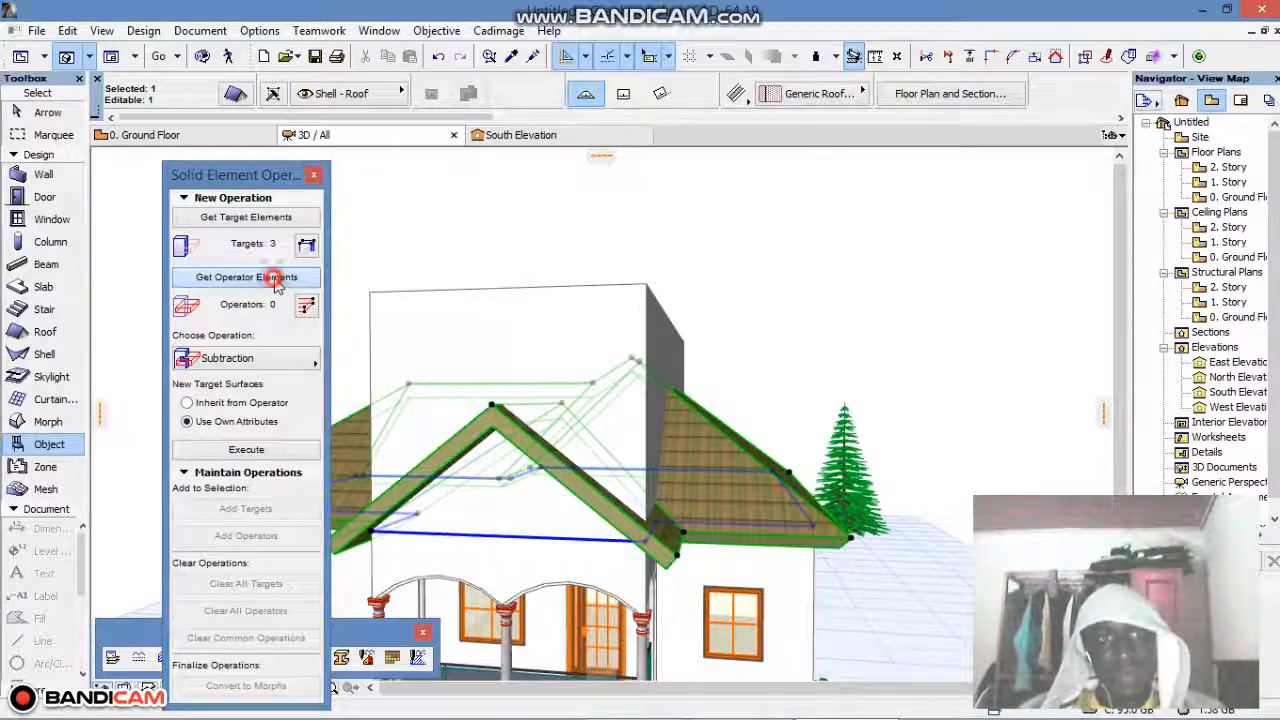
Trim the porch walls above the roof using Subtraction with upward extrusion, and close the Solid Element Operations palette
{"action": "left_click", "coordinate": [290, 366]}
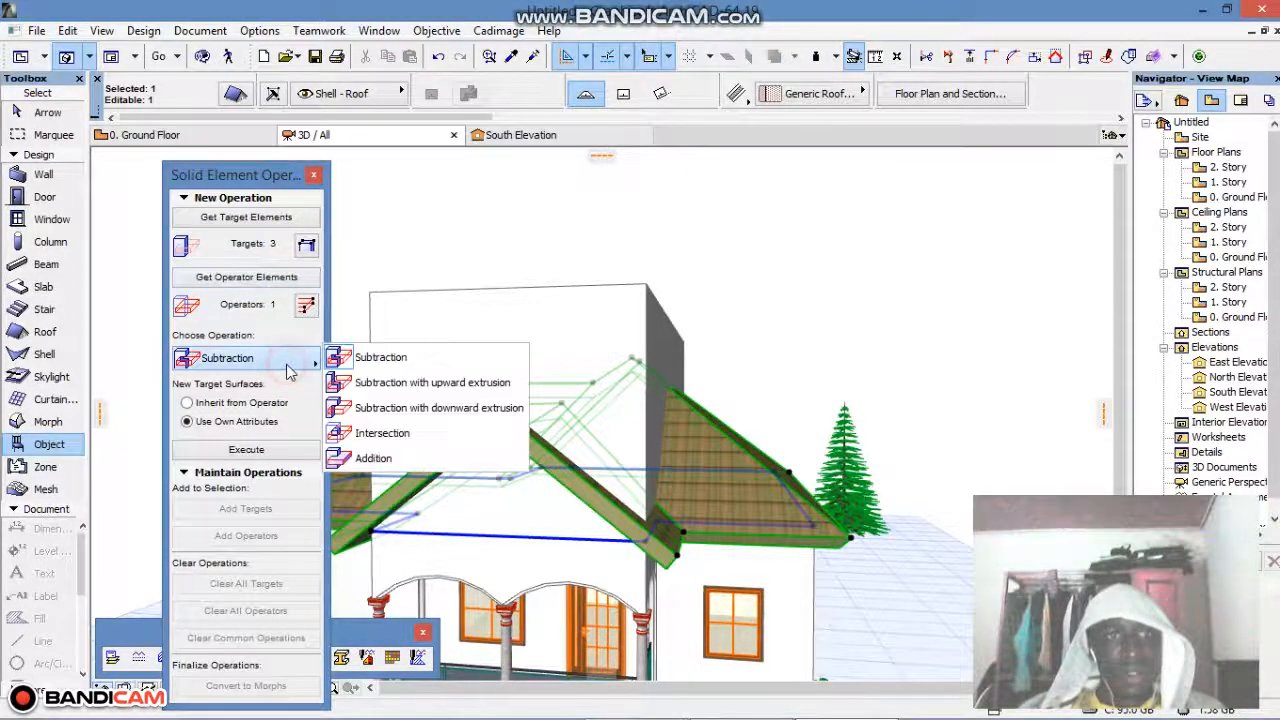
{"action": "left_click", "coordinate": [443, 389]}
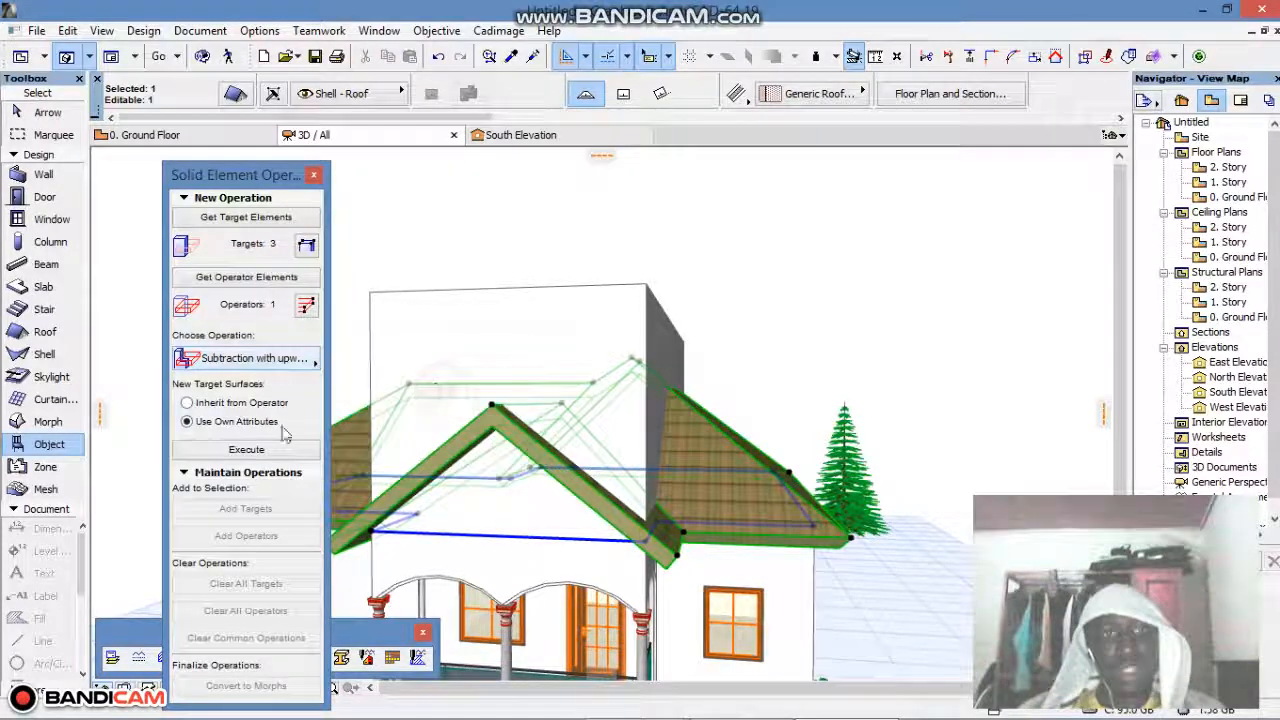
{"action": "left_click", "coordinate": [262, 452]}
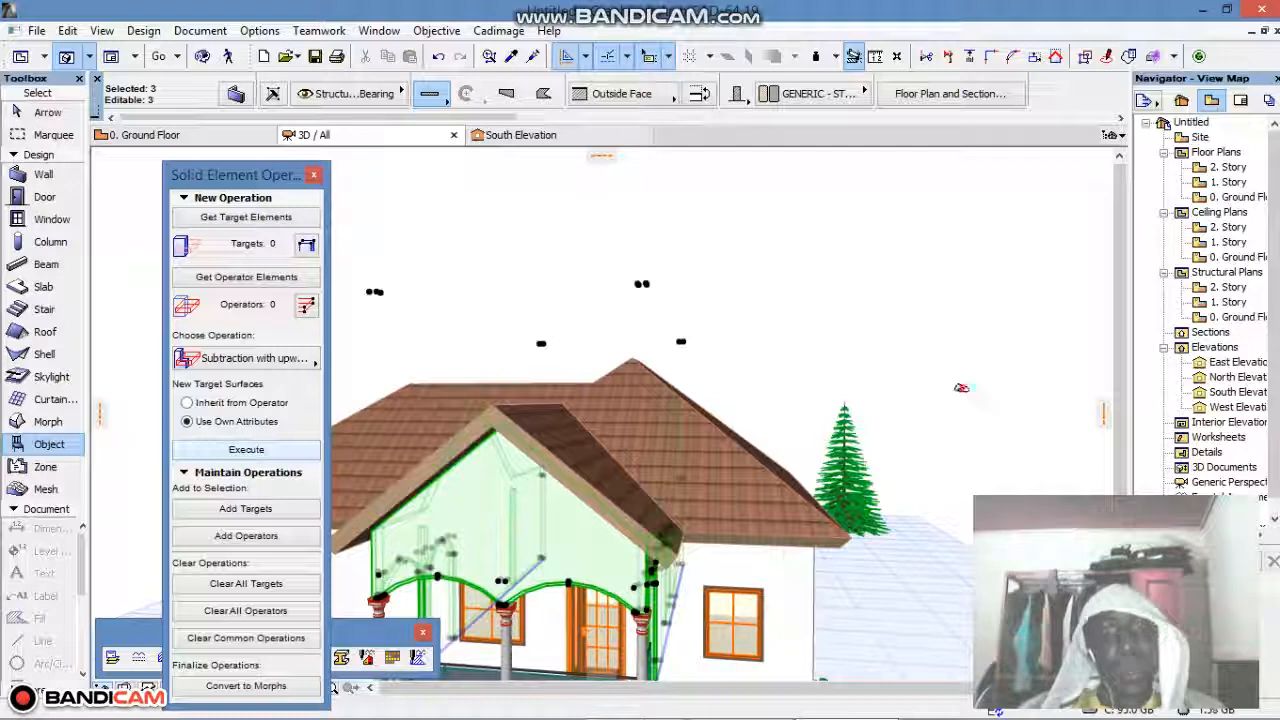
{"action": "key", "text": "Escape"}
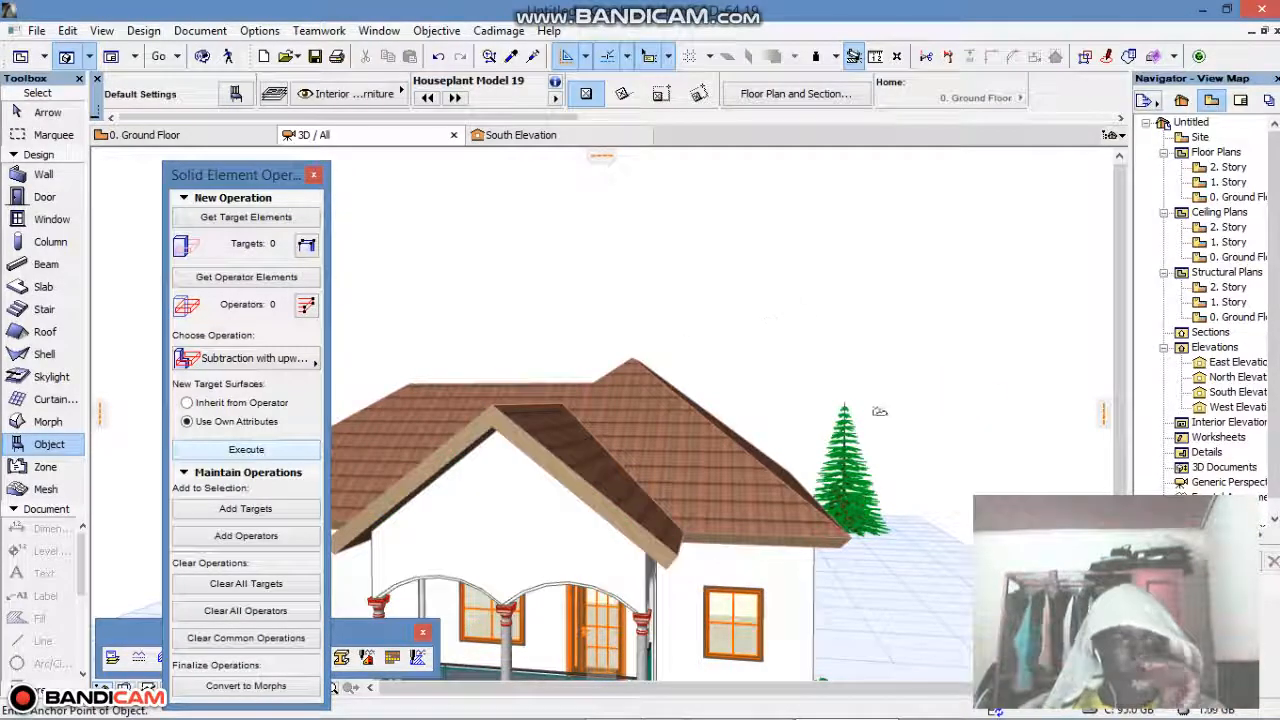
{"action": "scroll", "coordinate": [879, 411], "scroll_direction": "down", "scroll_amount": 2}
{"action": "middle_click_drag", "start_coordinate": [688, 391], "coordinate": [745, 335], "text": "shift"}
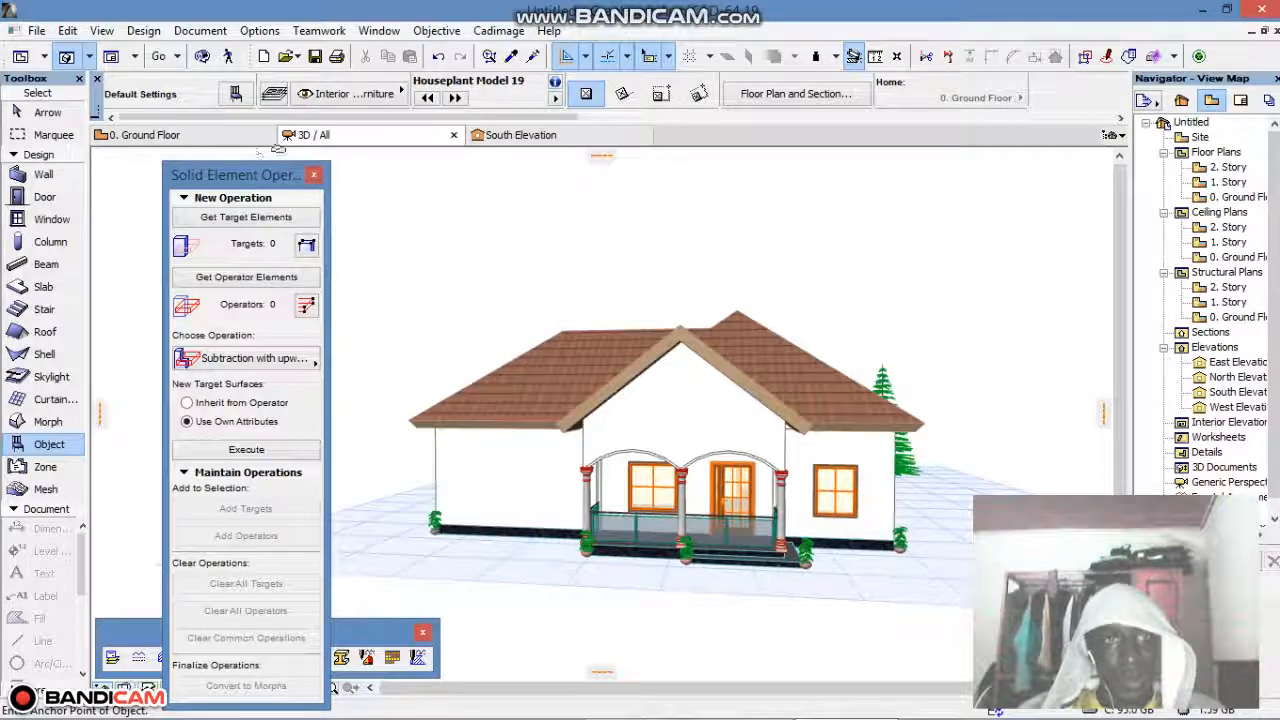
{"action": "left_click", "coordinate": [311, 176]}
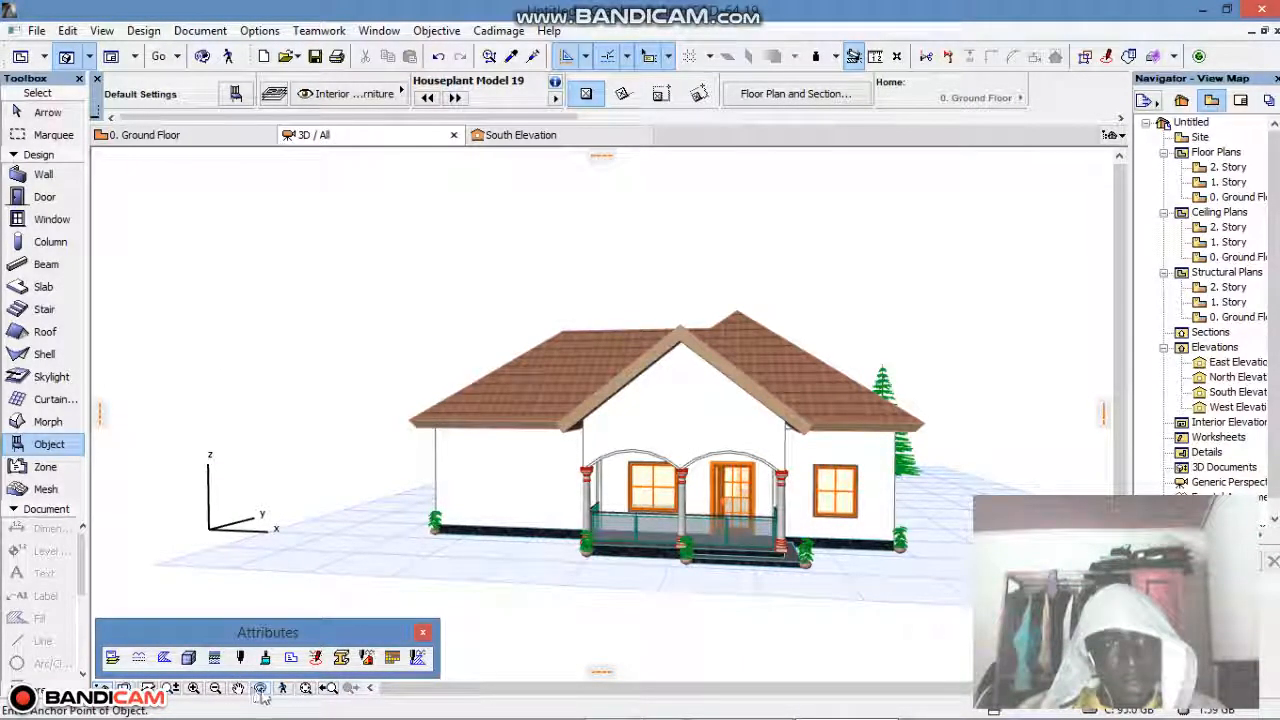
{"action": "left_click", "coordinate": [259, 688]}
{"action": "left_click_drag", "start_coordinate": [724, 507], "coordinate": [760, 482]}
{"action": "left_click_drag", "start_coordinate": [843, 438], "coordinate": [920, 465]}
Set the pine tree's base elevation to -0,30 on the ground floor plan
{"action": "left_click", "coordinate": [20, 56]}
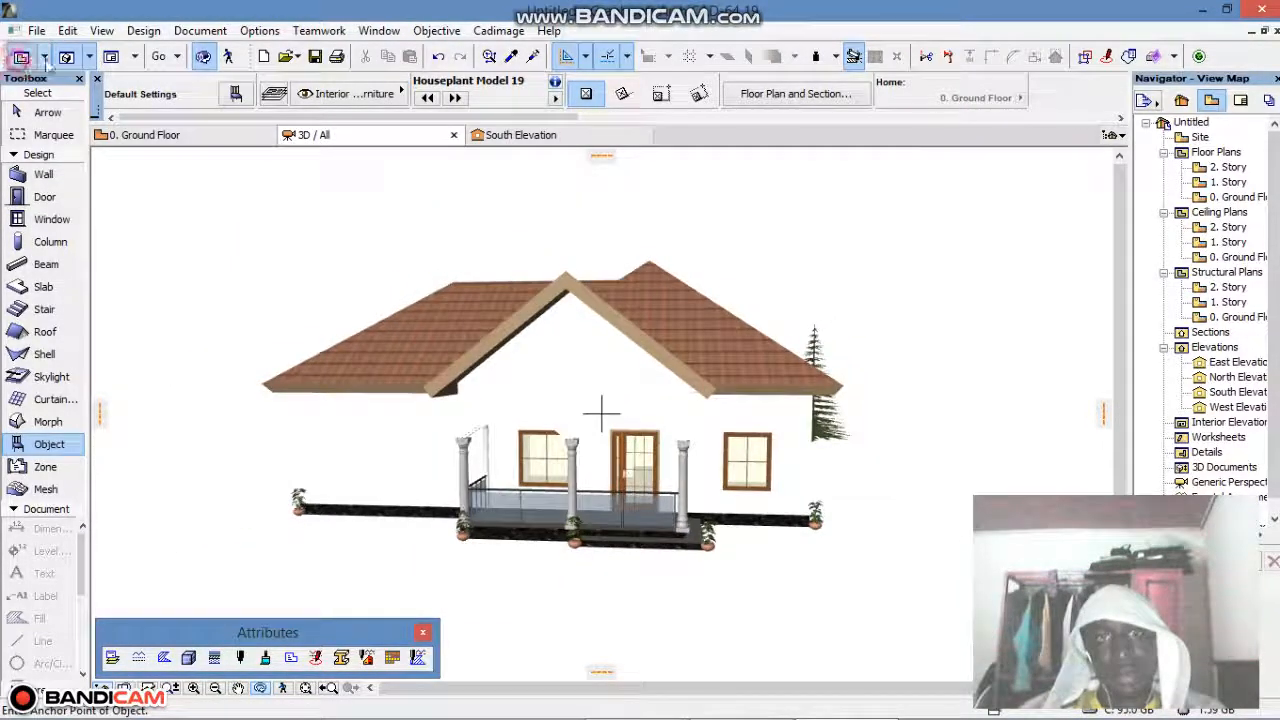
{"action": "key", "text": "Escape"}
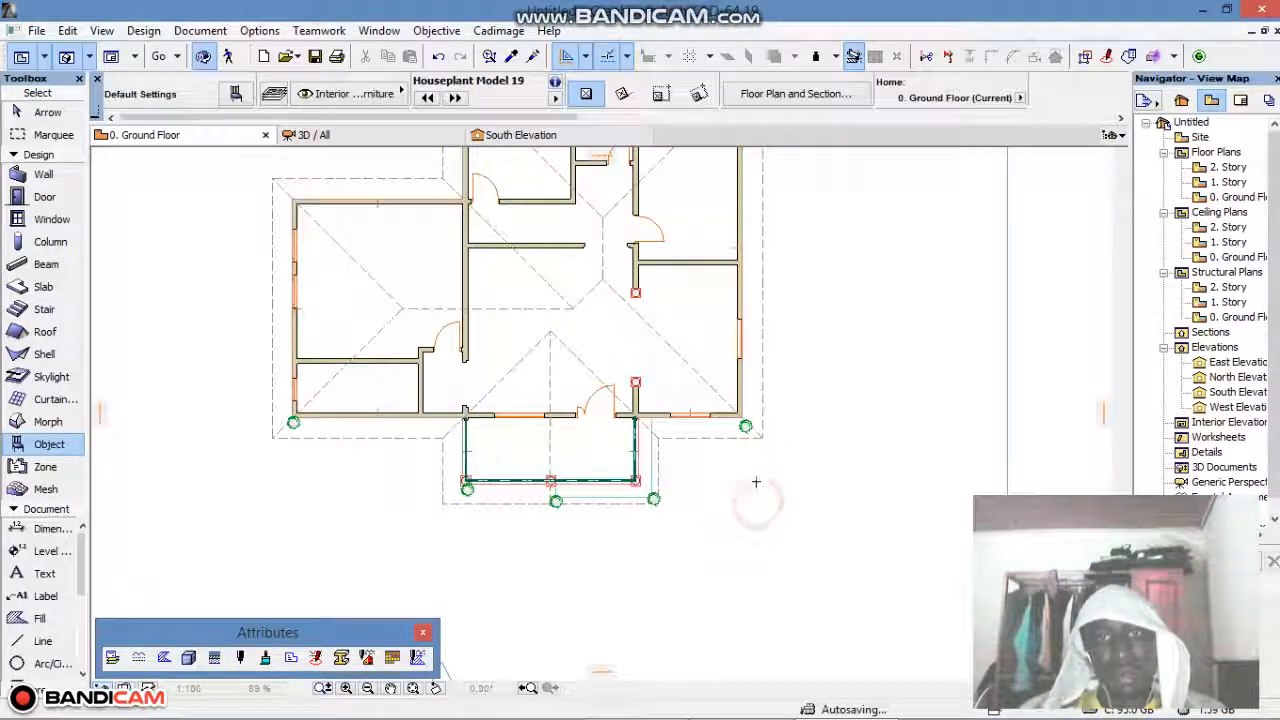
{"action": "scroll", "coordinate": [845, 420], "scroll_direction": "down", "scroll_amount": 5}
{"action": "scroll", "coordinate": [857, 260], "scroll_direction": "up", "scroll_amount": 7}
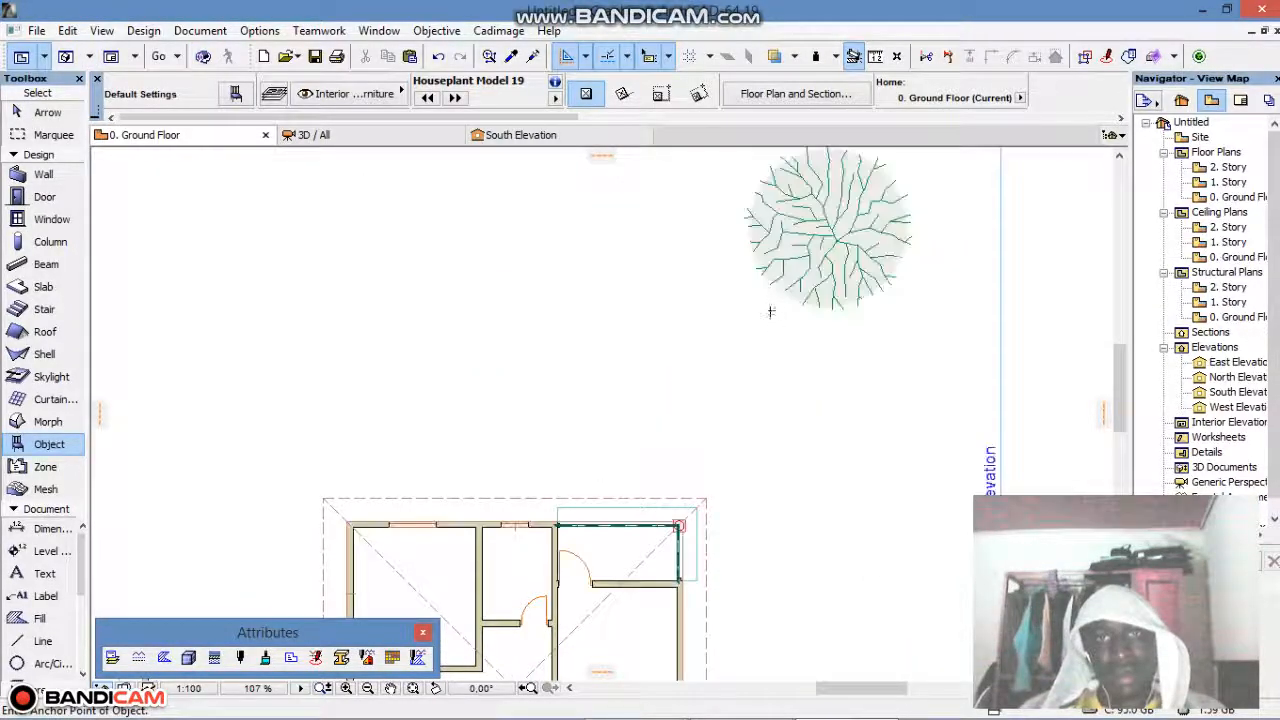
{"action": "left_click", "coordinate": [832, 236], "text": "shift"}
{"action": "scroll", "coordinate": [842, 112], "scroll_direction": "down", "scroll_amount": 2}
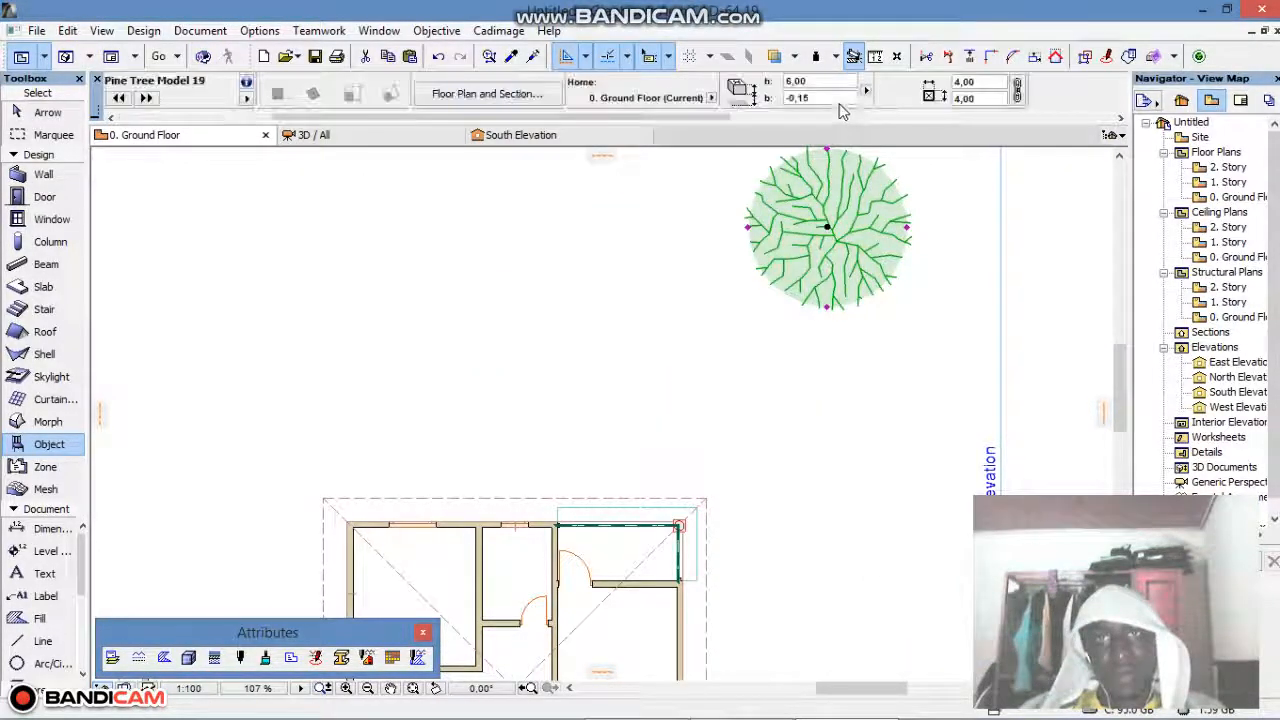
{"action": "left_click", "coordinate": [812, 98]}
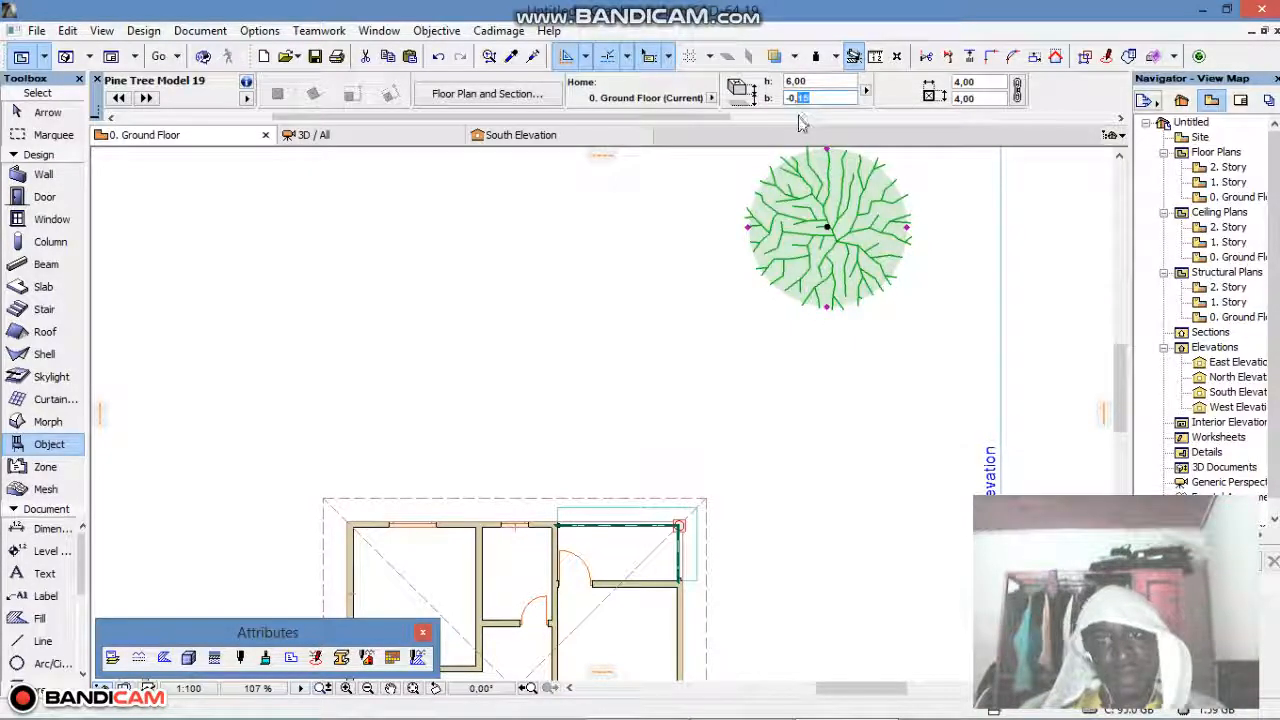
{"action": "type", "text": "-0,30"}
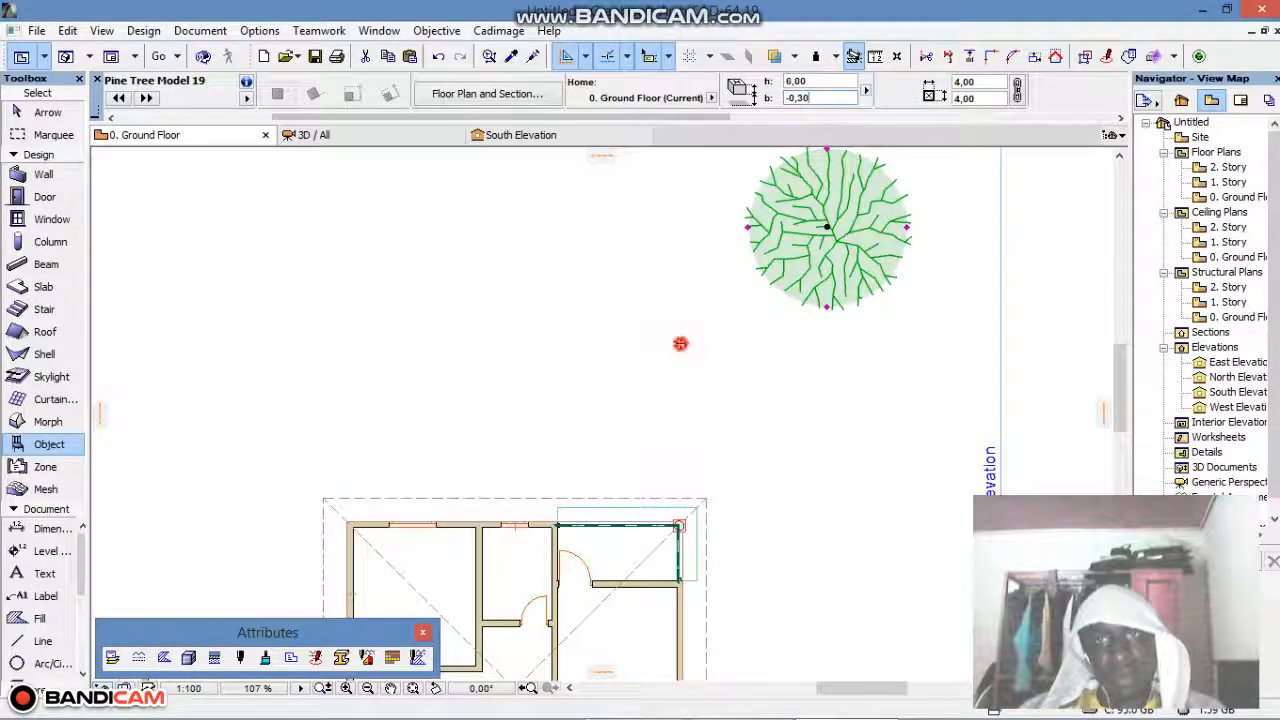
{"action": "key", "text": "Escape"}
{"action": "scroll", "coordinate": [720, 287], "scroll_direction": "down", "scroll_amount": 5}
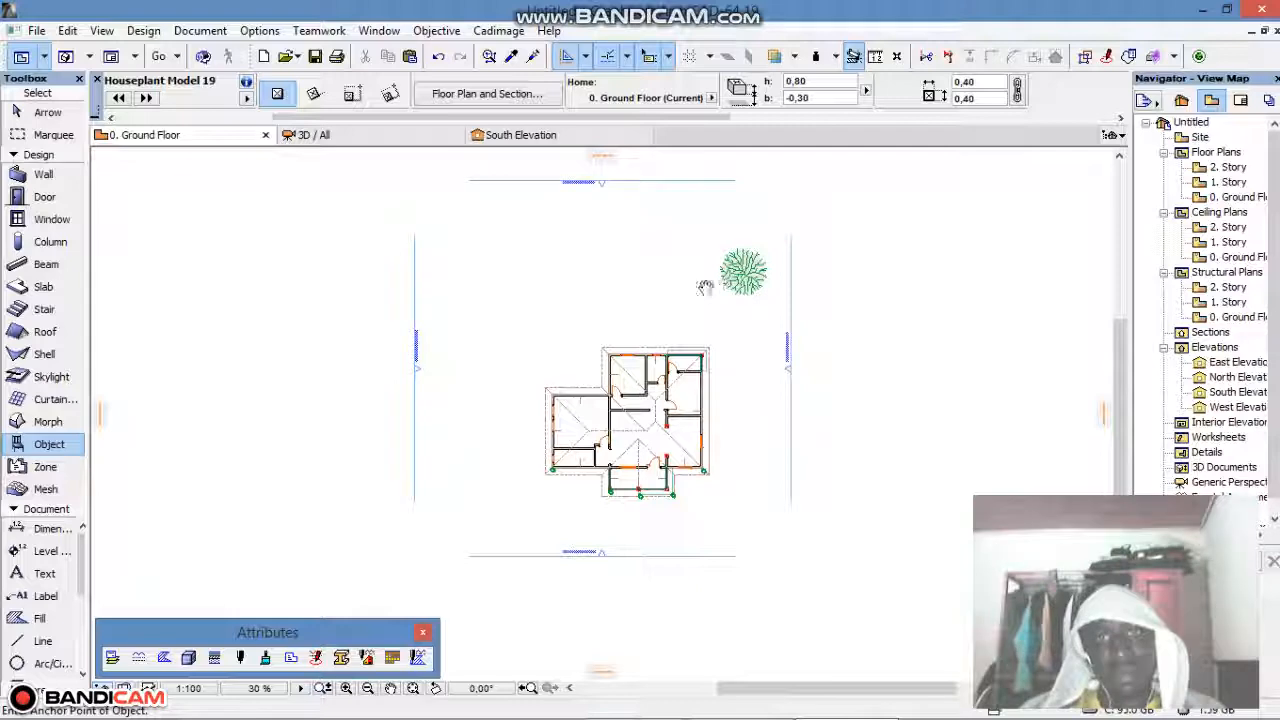
{"action": "middle_click_drag", "start_coordinate": [705, 288], "coordinate": [665, 279]}
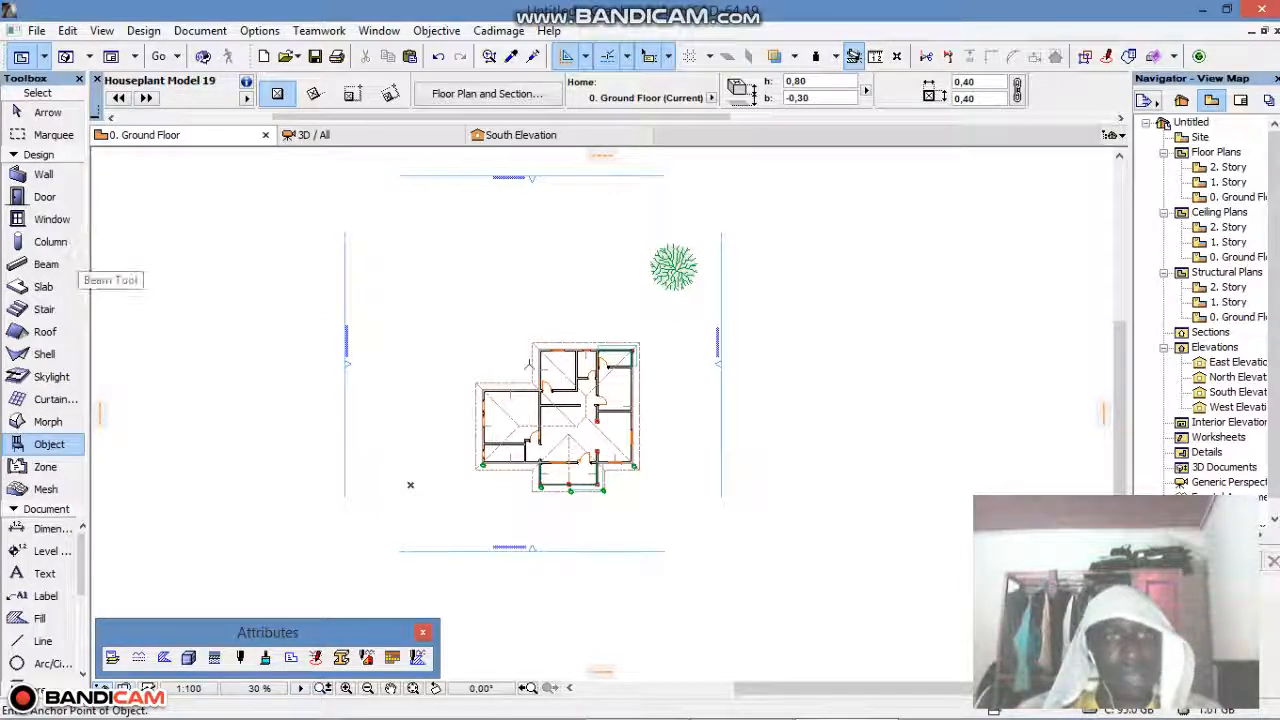
{"action": "left_click", "coordinate": [44, 287]}
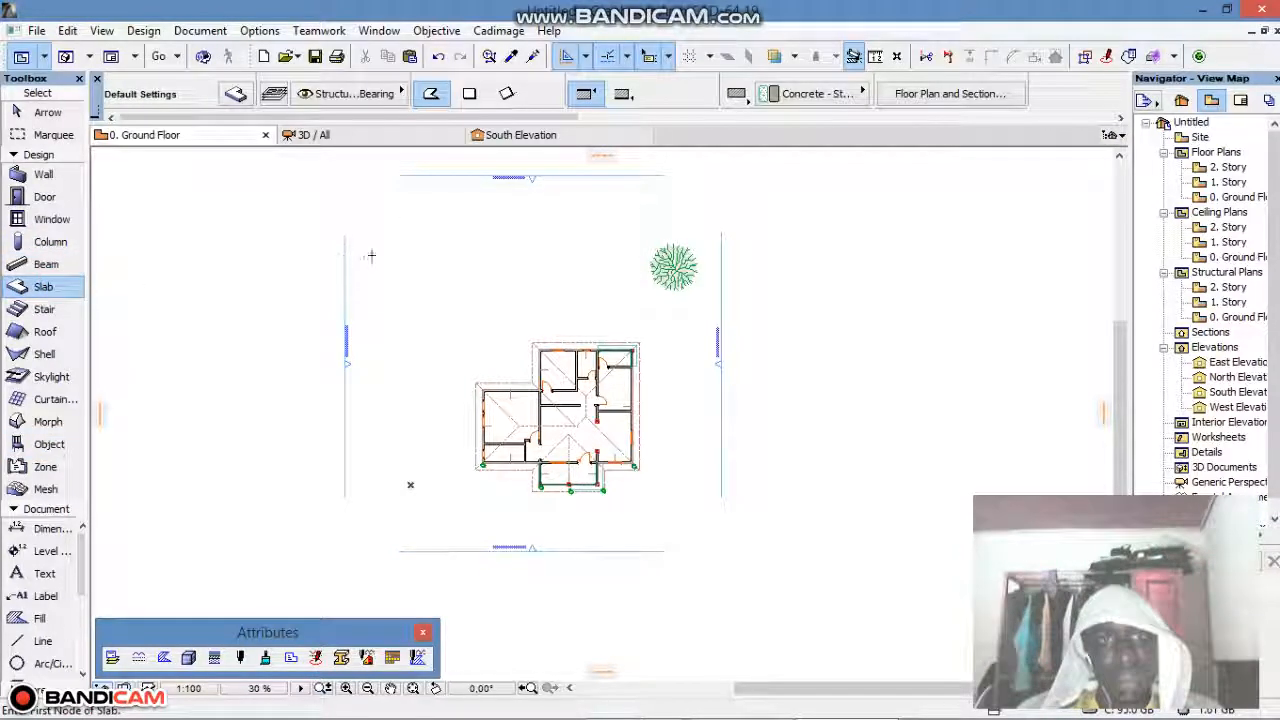
{"action": "left_click", "coordinate": [757, 572]}
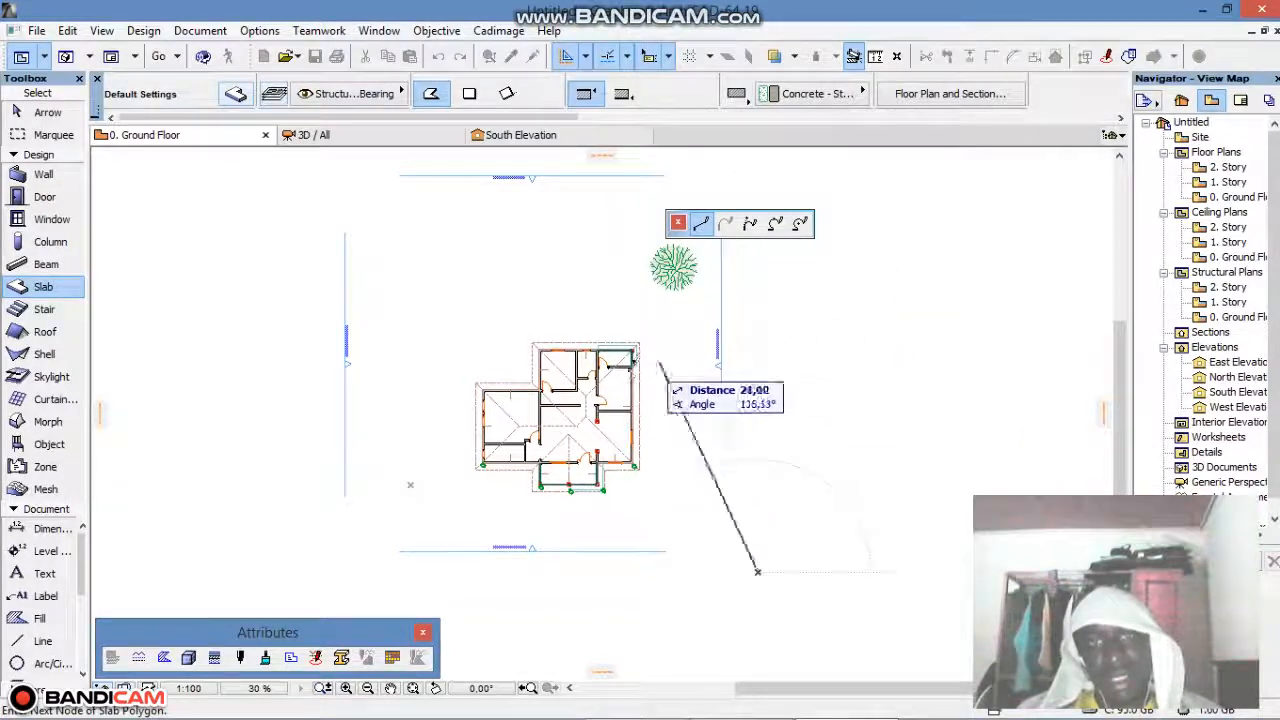
{"action": "key", "text": "Escape"}
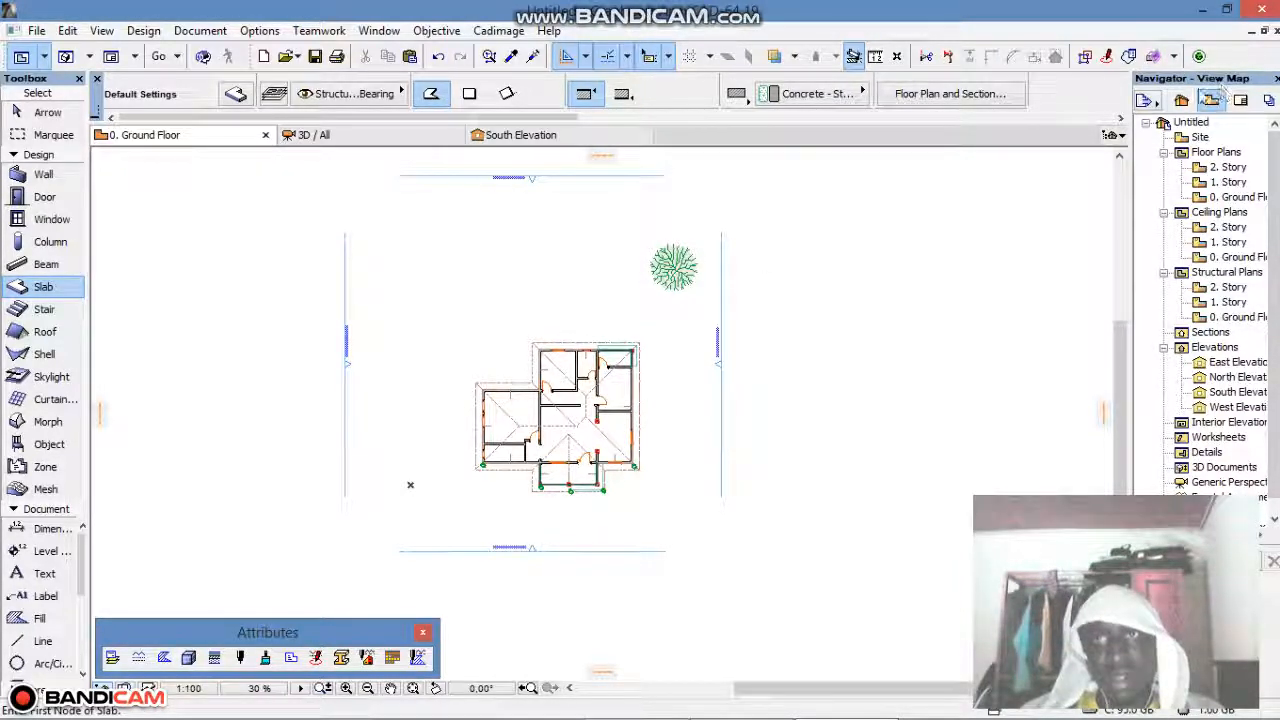
Examine the house in the East, North and South elevations in turn
{"action": "left_click", "coordinate": [1180, 101]}
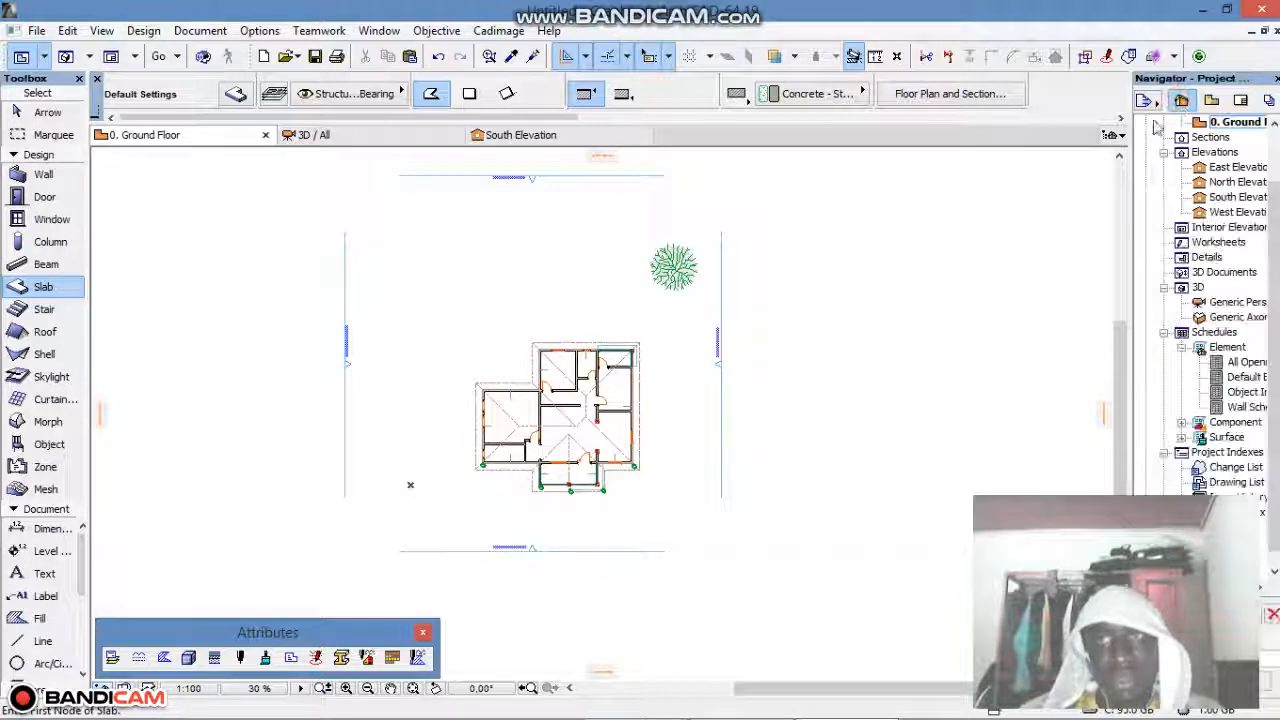
{"action": "double_click", "coordinate": [1222, 176]}
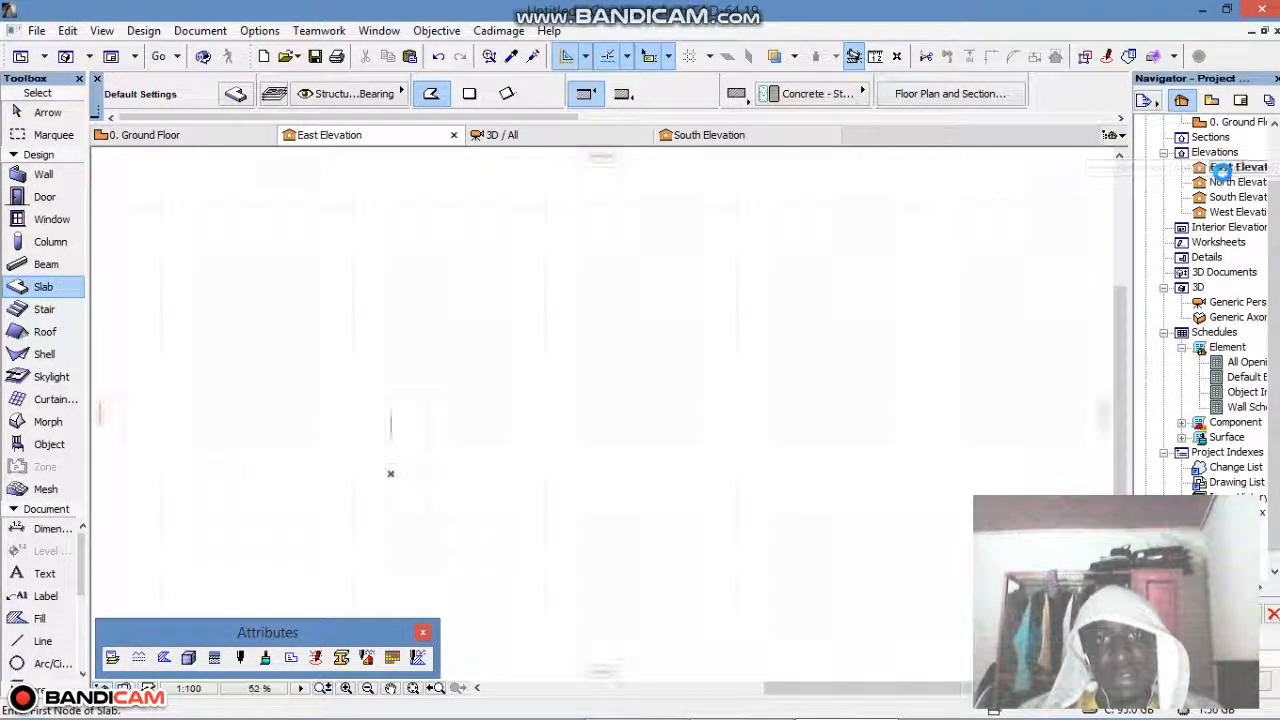
{"action": "scroll", "coordinate": [461, 446], "scroll_direction": "up", "scroll_amount": 3}
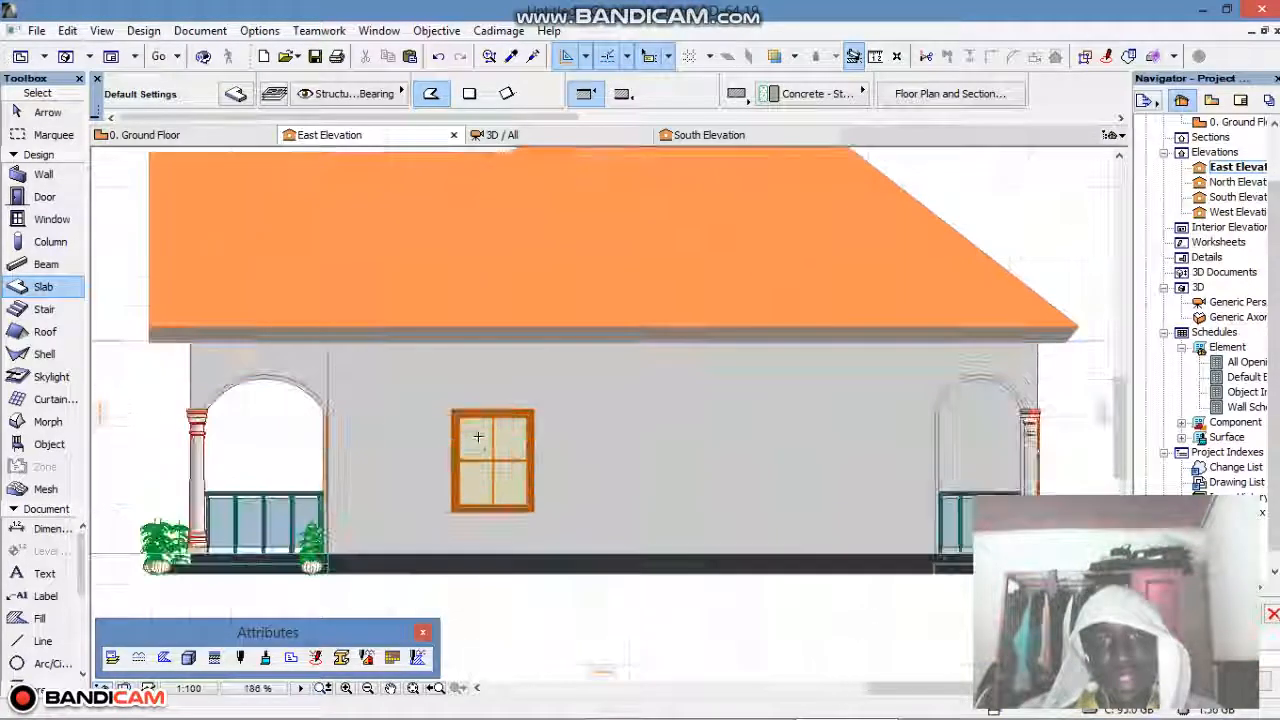
{"action": "scroll", "coordinate": [461, 446], "scroll_direction": "down", "scroll_amount": 3}
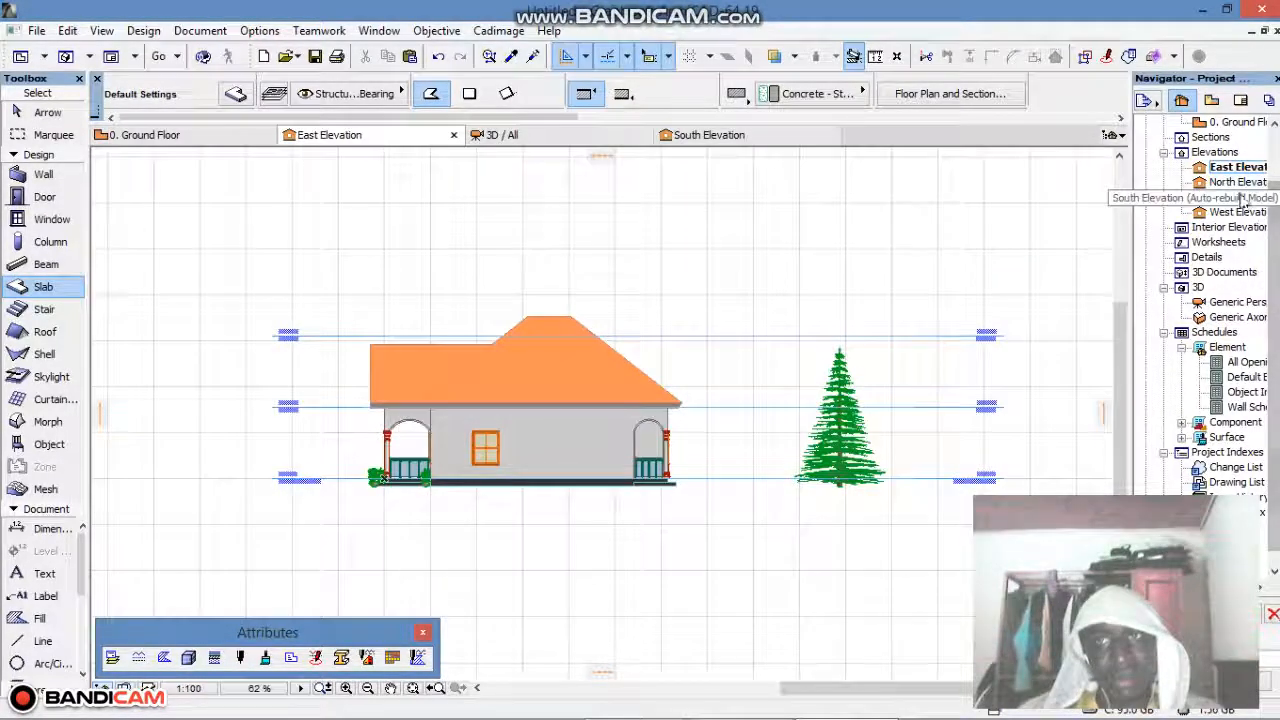
{"action": "double_click", "coordinate": [1240, 183]}
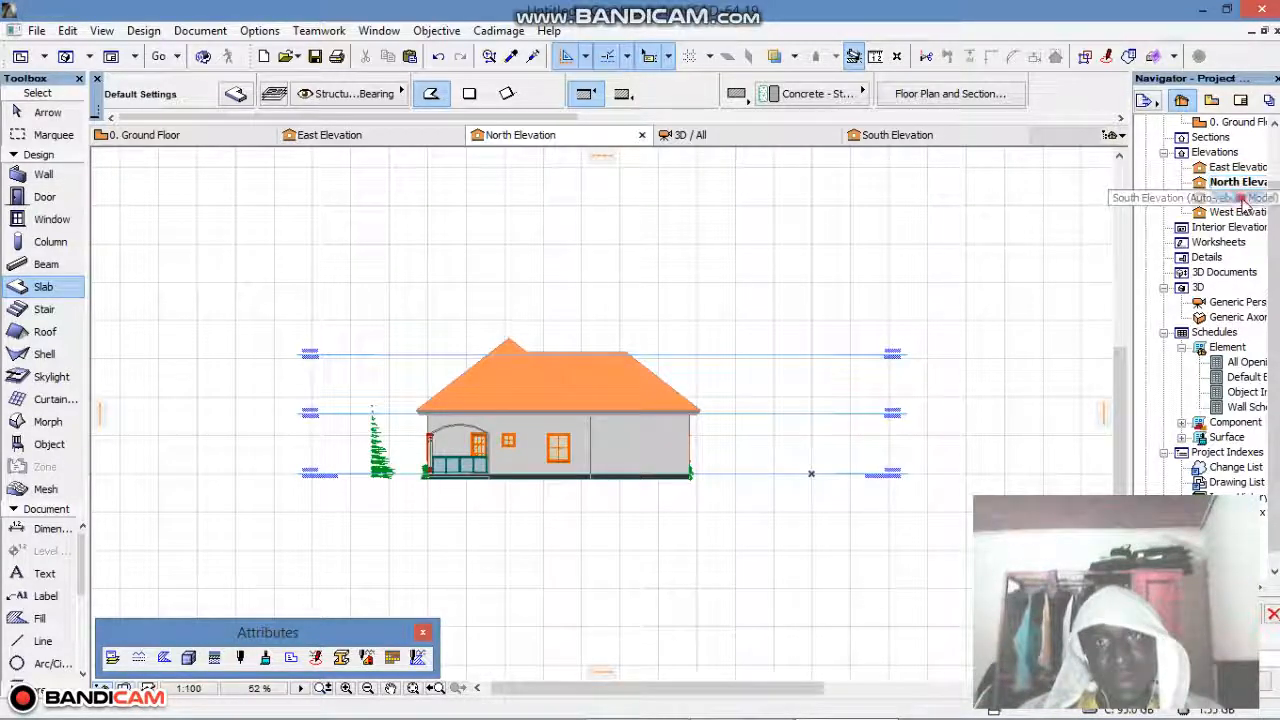
{"action": "double_click", "coordinate": [1240, 197]}
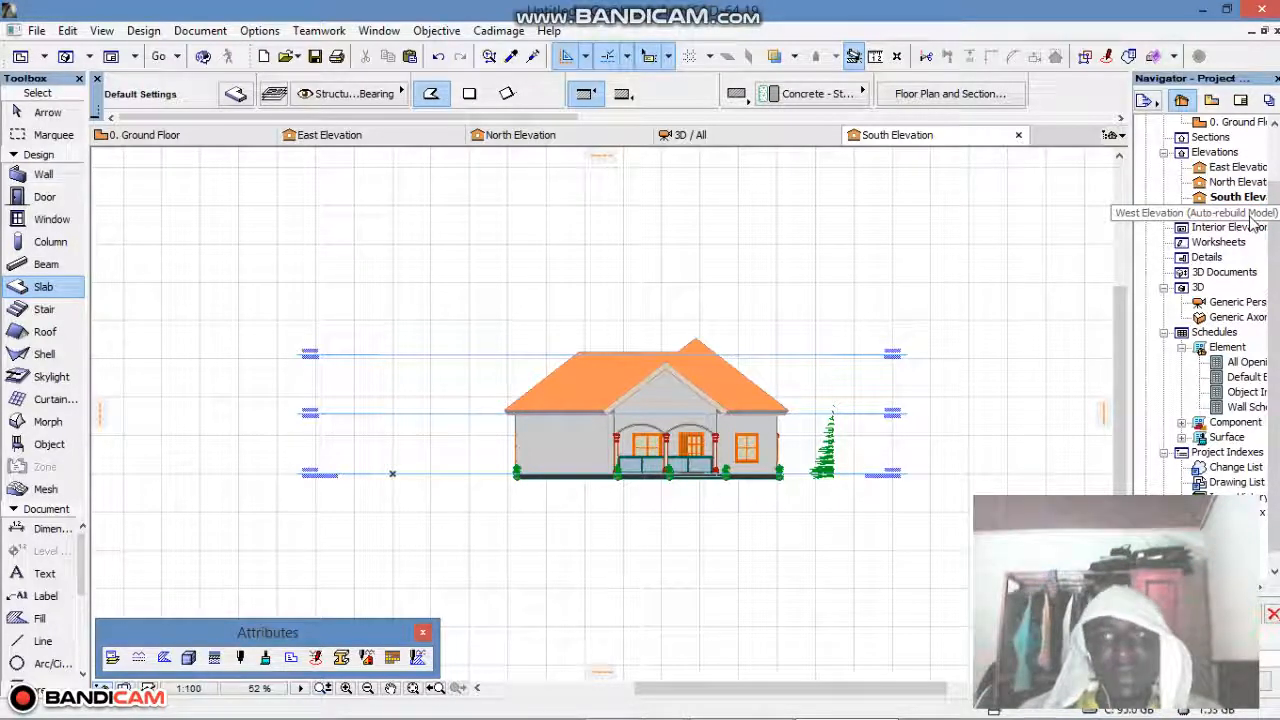
Examine the West Elevation closely, including the porch, windows, roof and pine tree
{"action": "double_click", "coordinate": [1236, 212]}
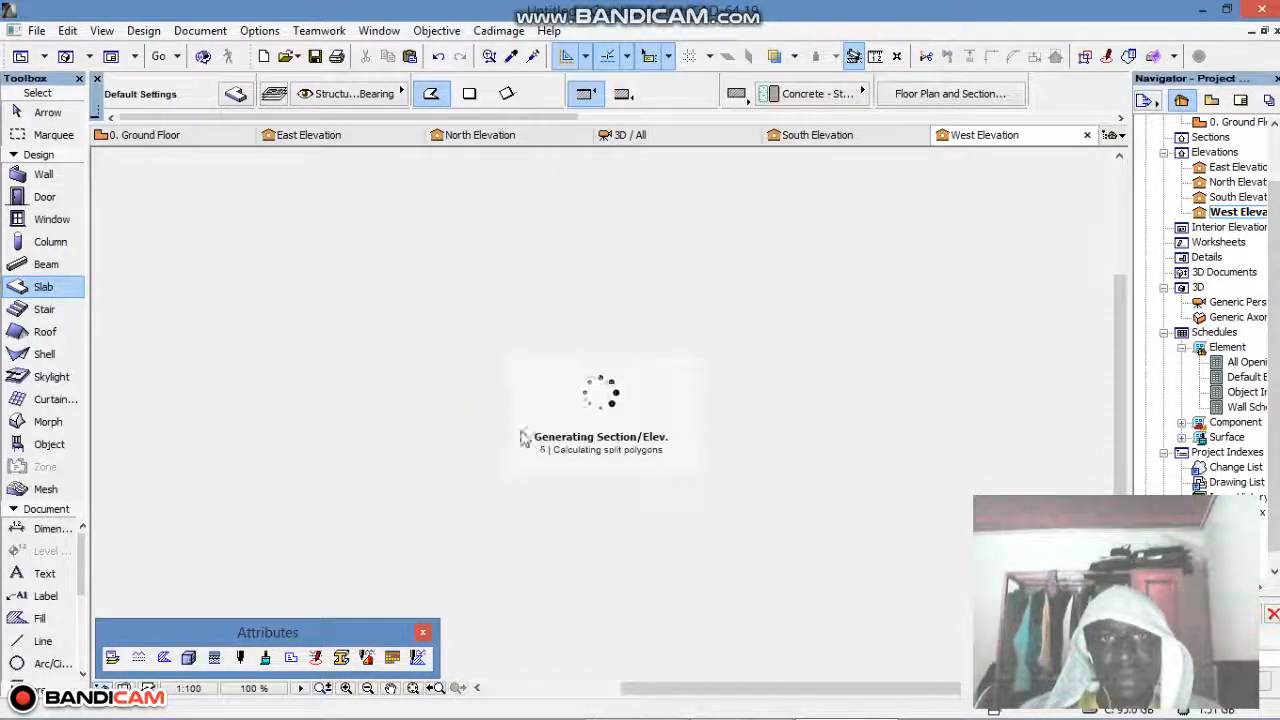
{"action": "scroll", "coordinate": [763, 476], "scroll_direction": "up", "scroll_amount": 5}
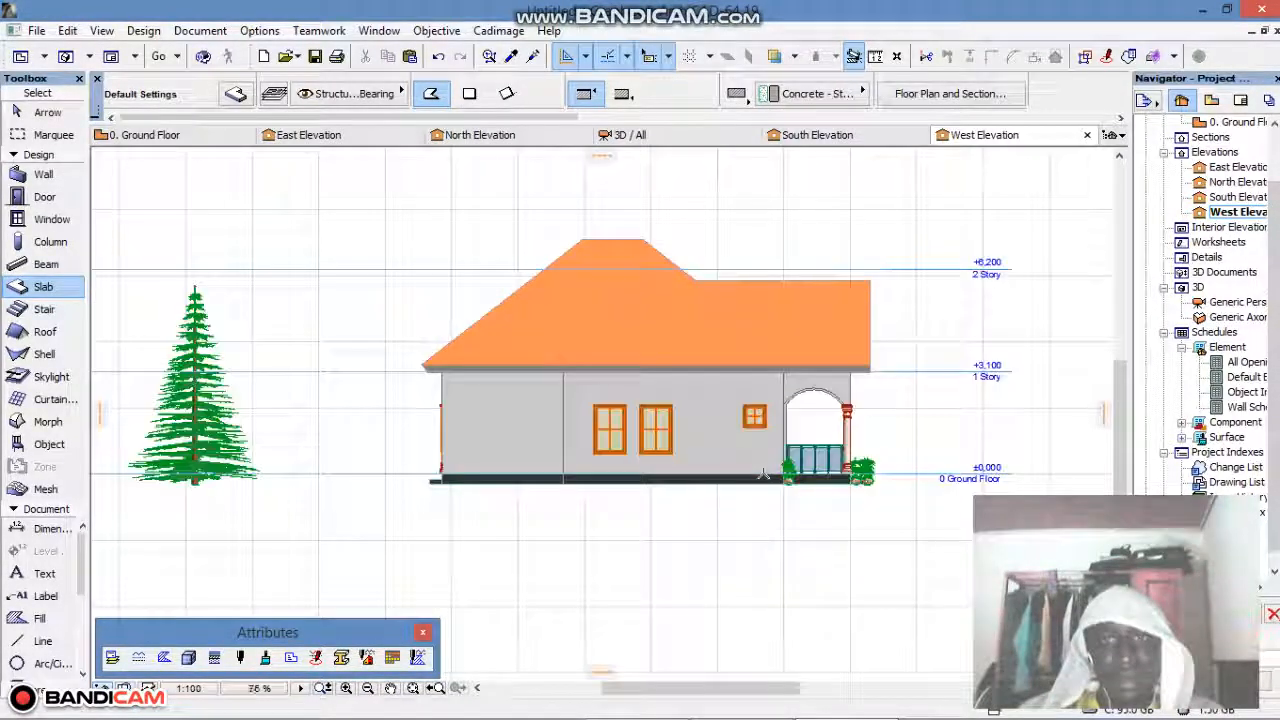
{"action": "scroll", "coordinate": [764, 482], "scroll_direction": "down", "scroll_amount": 2}
{"action": "scroll", "coordinate": [763, 481], "scroll_direction": "up", "scroll_amount": 4}
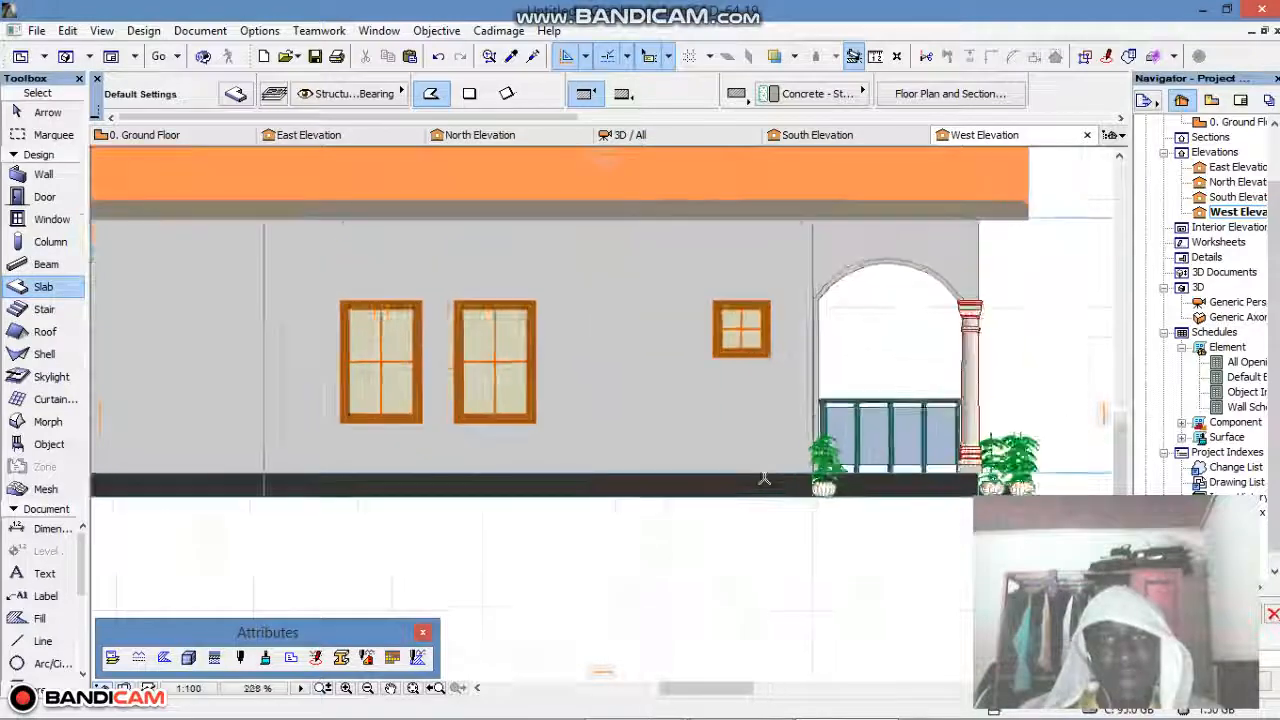
{"action": "scroll", "coordinate": [764, 470], "scroll_direction": "down", "scroll_amount": 5}
{"action": "scroll", "coordinate": [766, 420], "scroll_direction": "up", "scroll_amount": 4}
{"action": "scroll", "coordinate": [766, 420], "scroll_direction": "down", "scroll_amount": 8}
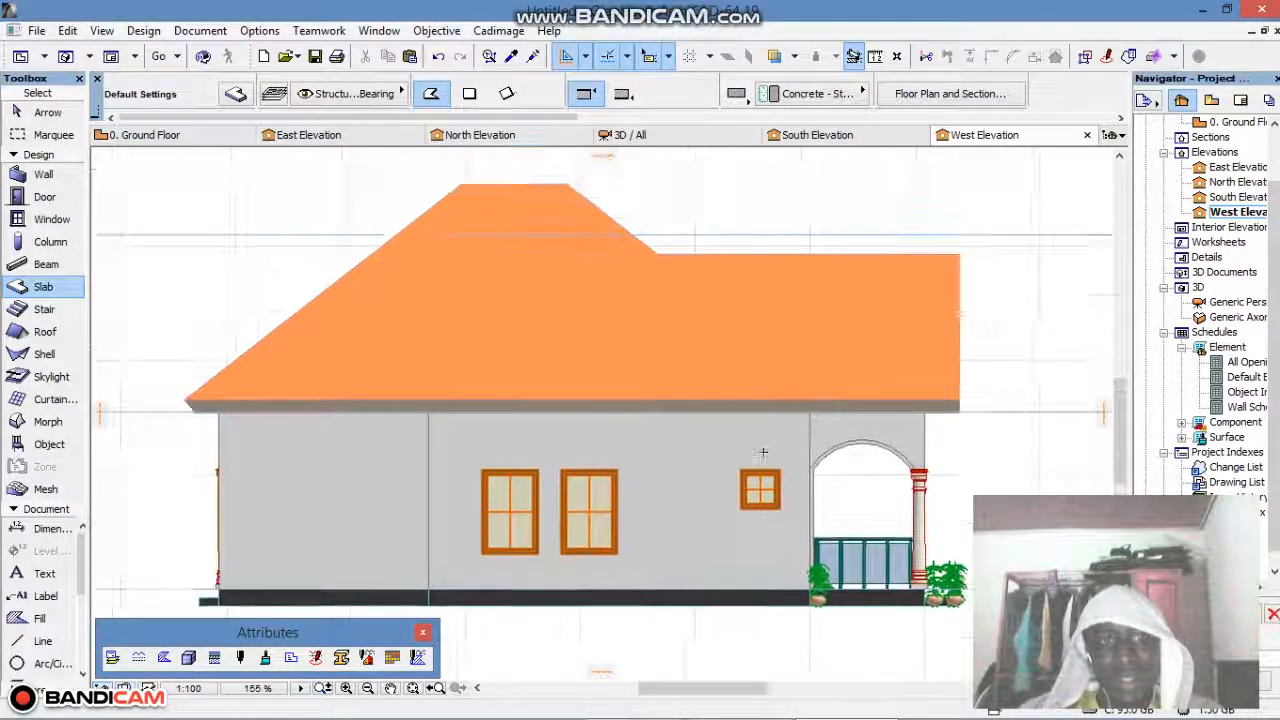
{"action": "middle_click_drag", "start_coordinate": [843, 453], "coordinate": [783, 363]}
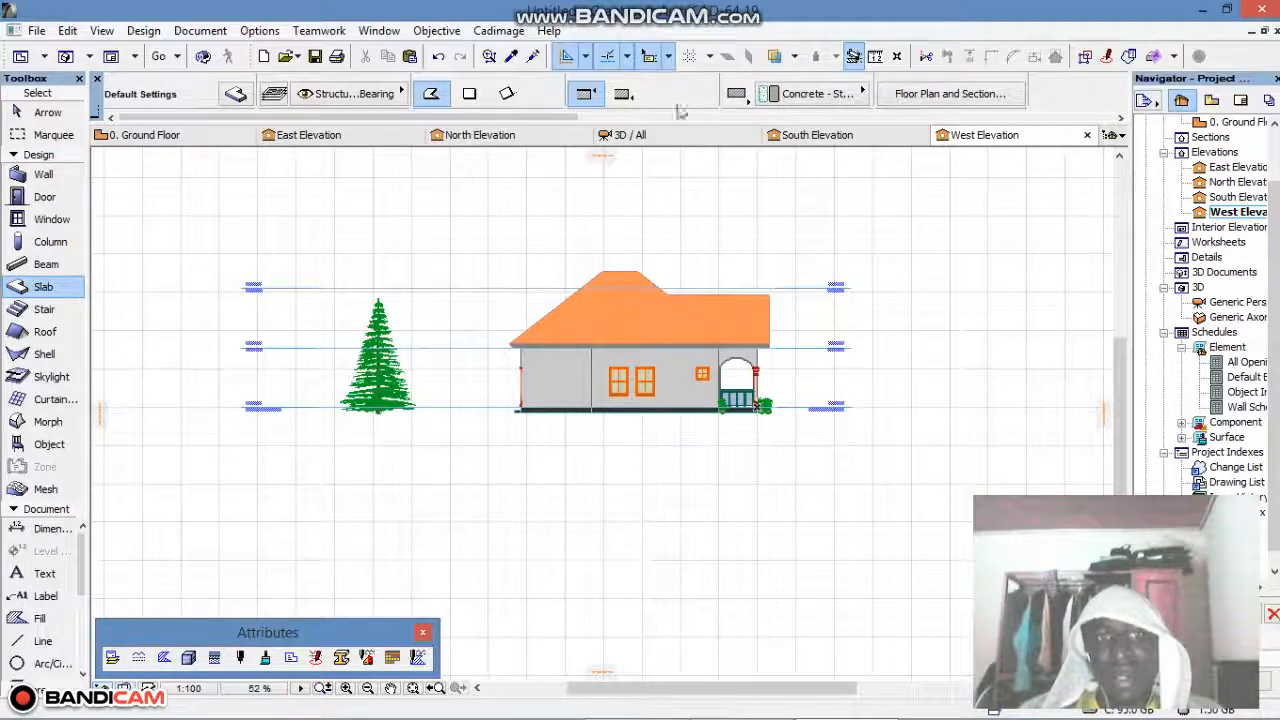
Draw a rectangular slab on the ground floor plan enclosing the whole house and the pine tree
{"action": "left_click", "coordinate": [14, 56]}
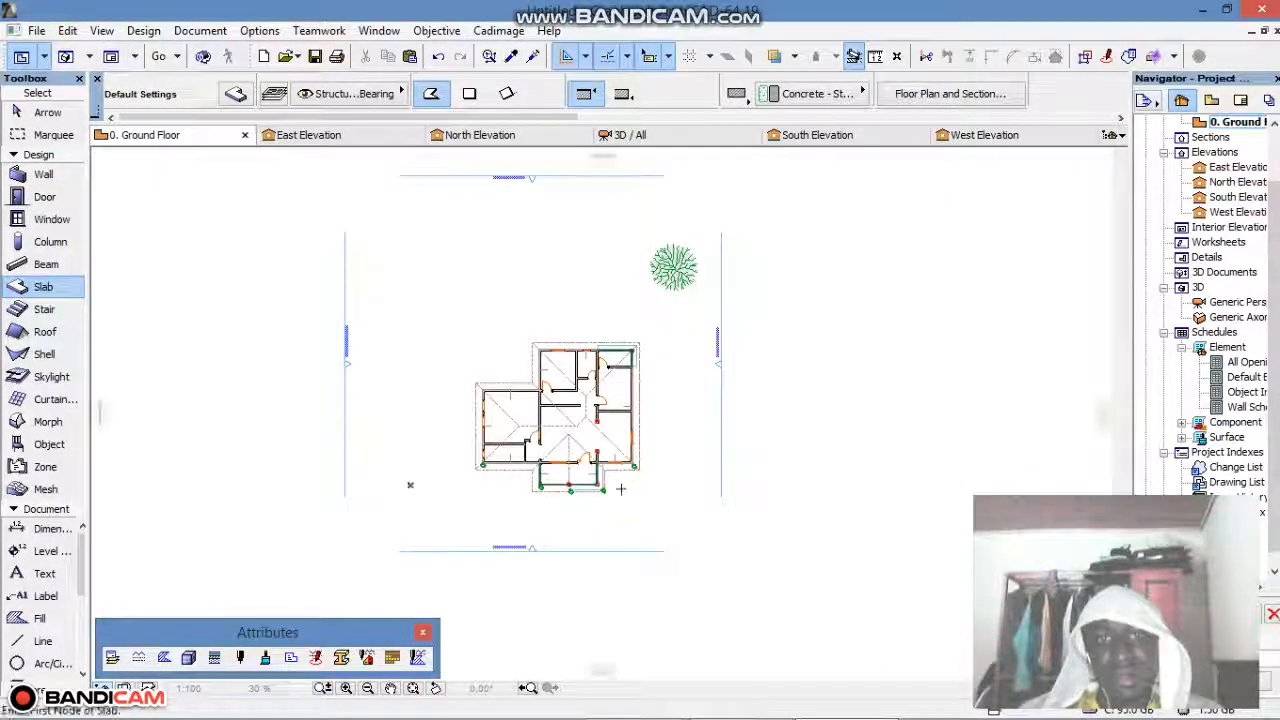
{"action": "left_click", "coordinate": [362, 229]}
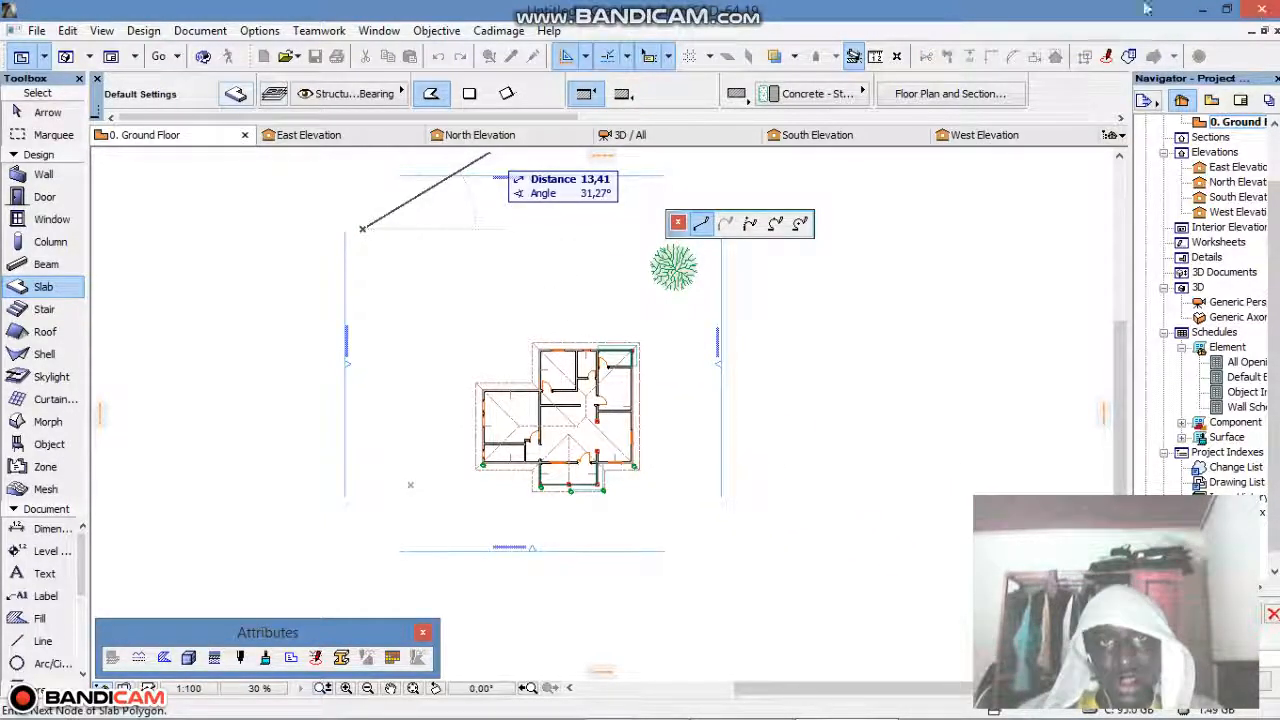
{"action": "left_click", "coordinate": [469, 93]}
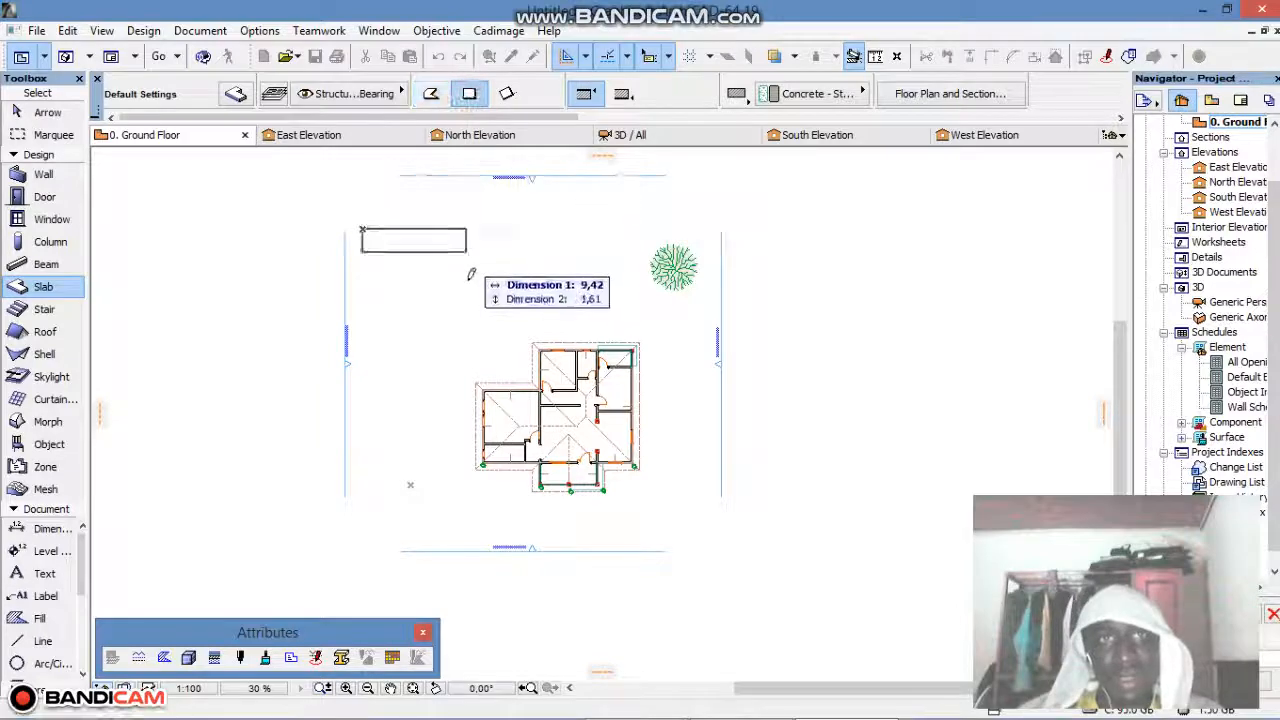
{"action": "left_click", "coordinate": [730, 549]}
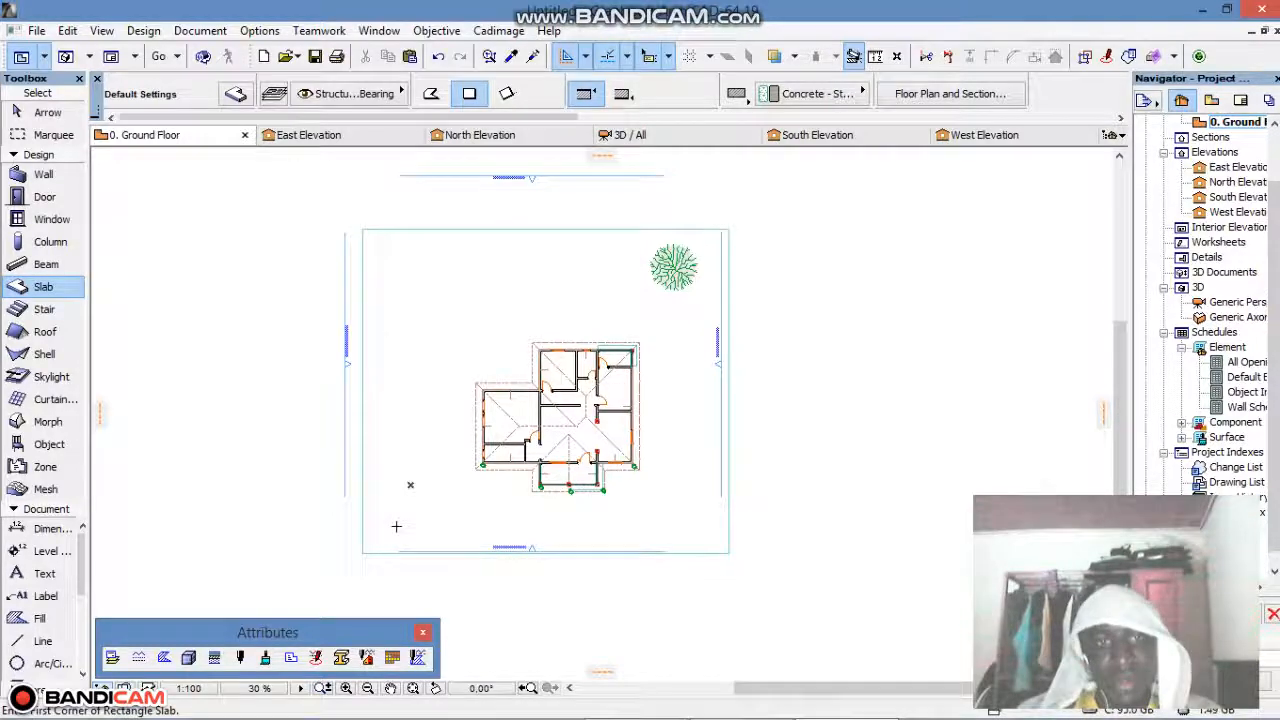
Set the new rectangular slab's reference plane offset to the home story to -0,45
{"action": "left_click", "coordinate": [396, 526]}
{"action": "scroll", "coordinate": [560, 113], "scroll_direction": "down", "scroll_amount": 2}
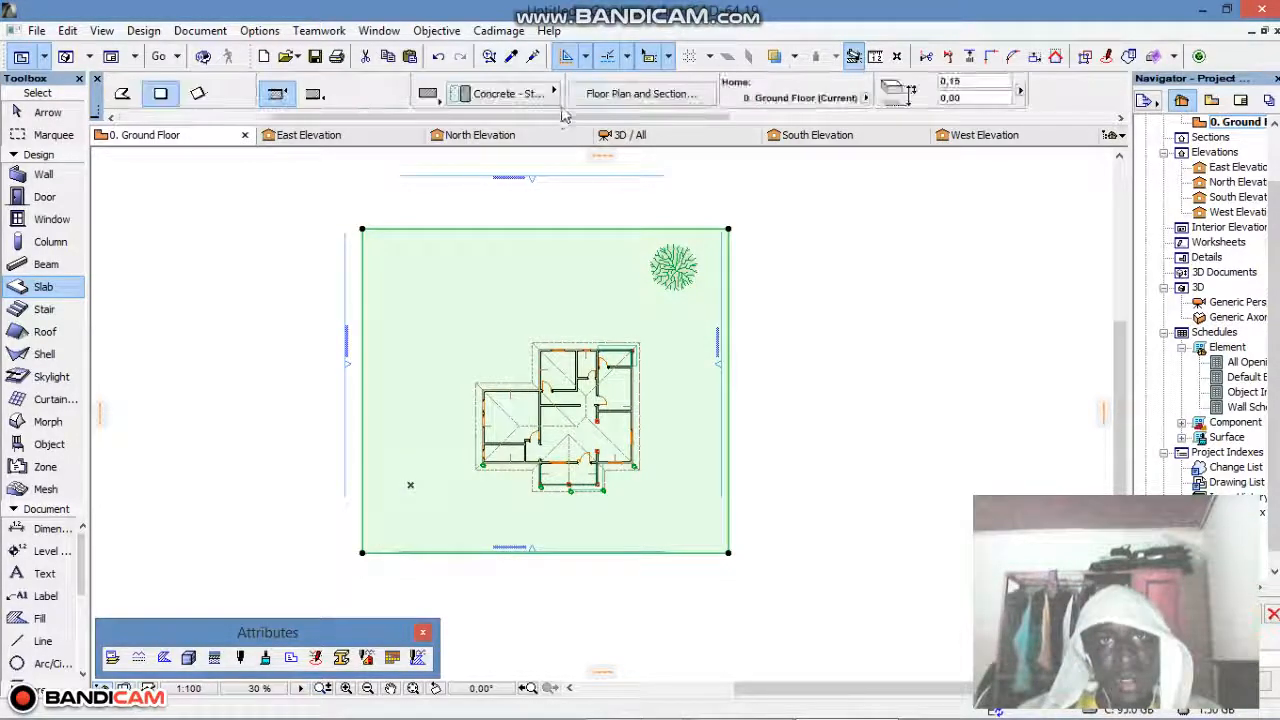
{"action": "key", "text": "Tab"}
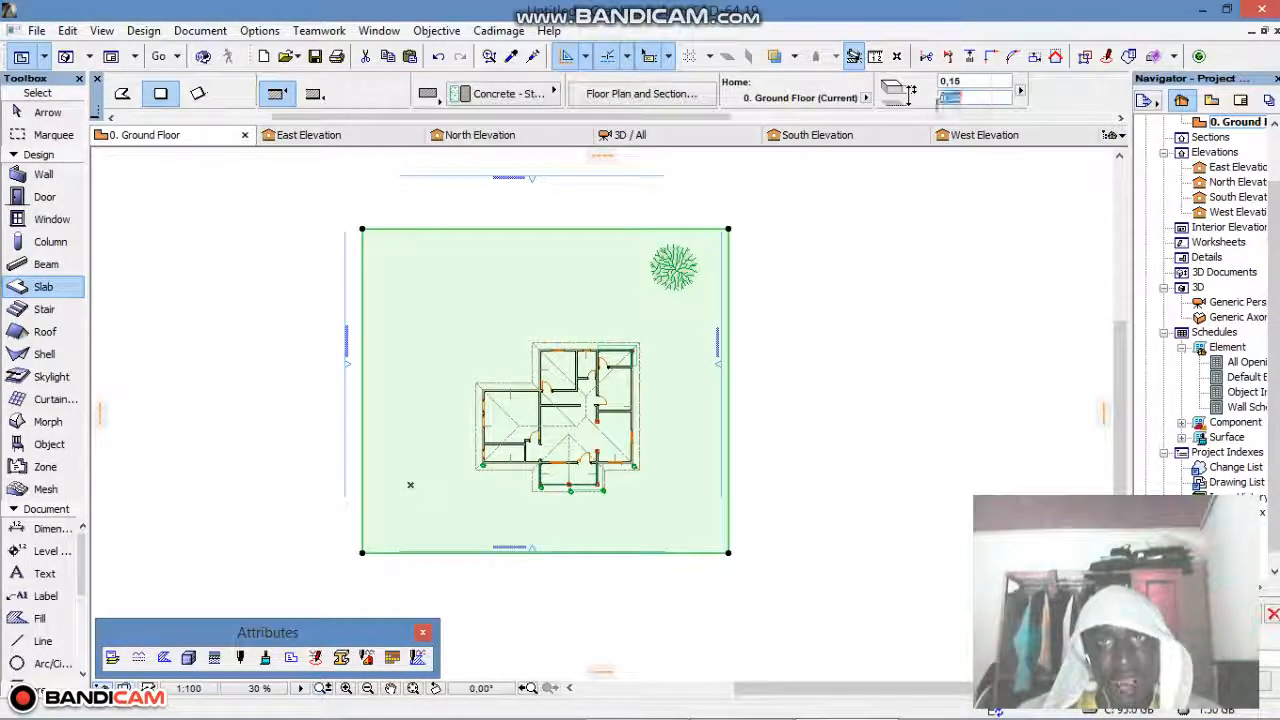
{"action": "type", "text": "-"}
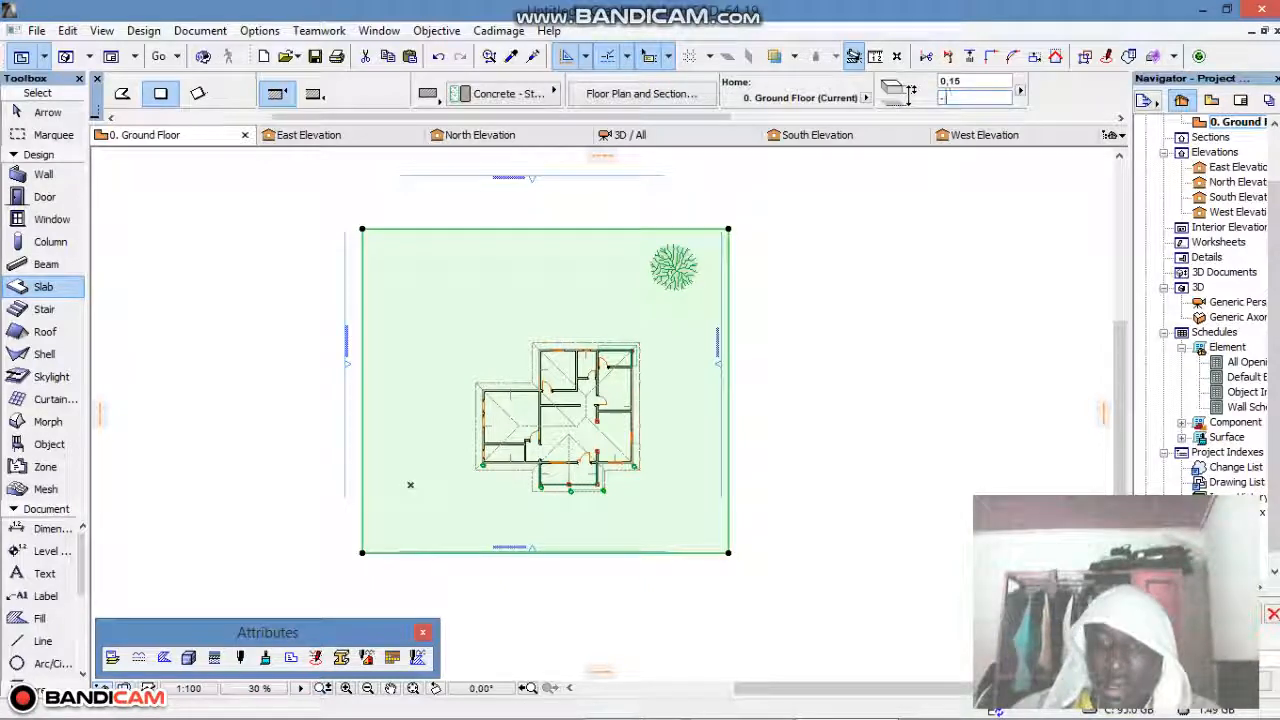
{"action": "type", "text": ",45"}
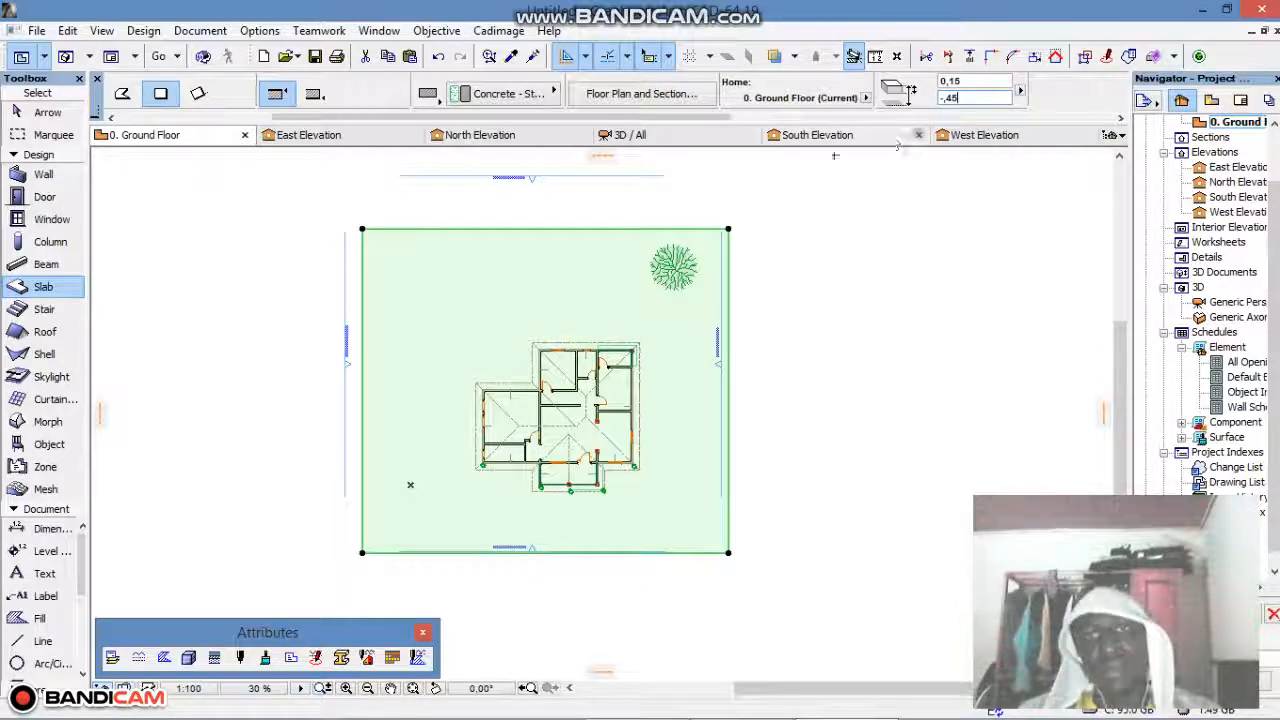
Set the top surface of the ground slab around the house to Pavement - Brick Moss
{"action": "left_click", "coordinate": [64, 57]}
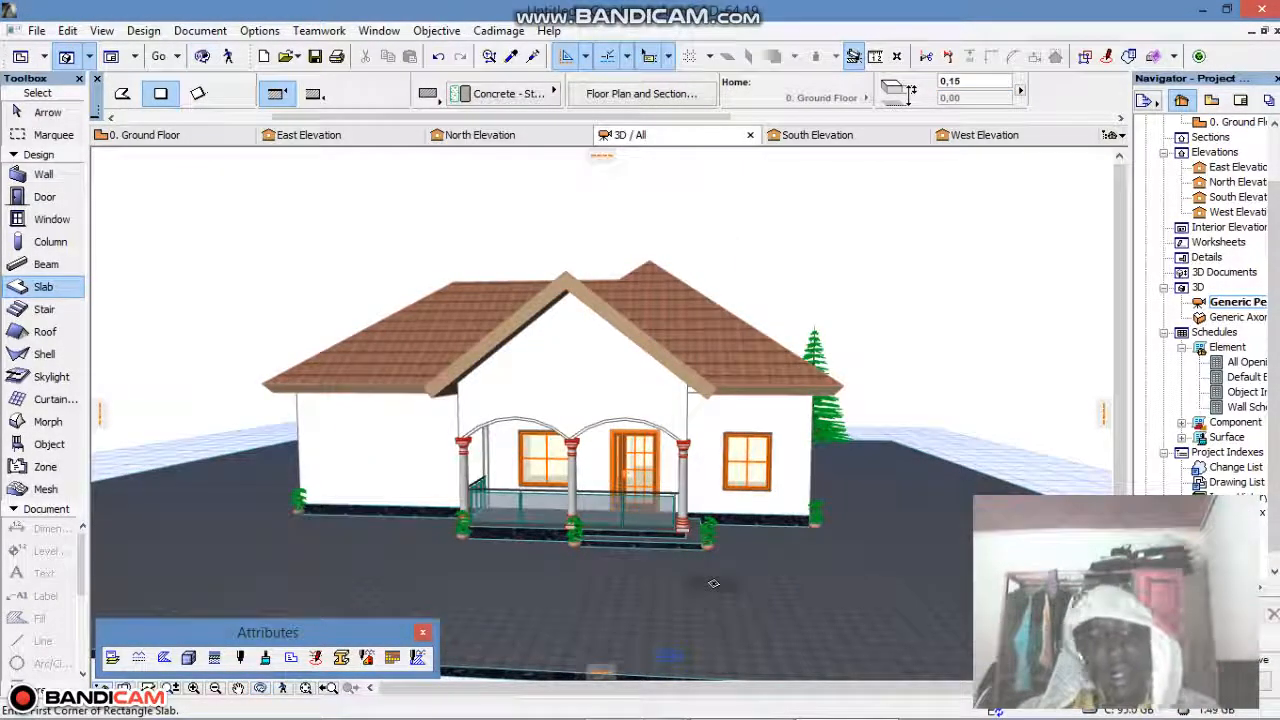
{"action": "left_click", "coordinate": [718, 589], "text": "shift"}
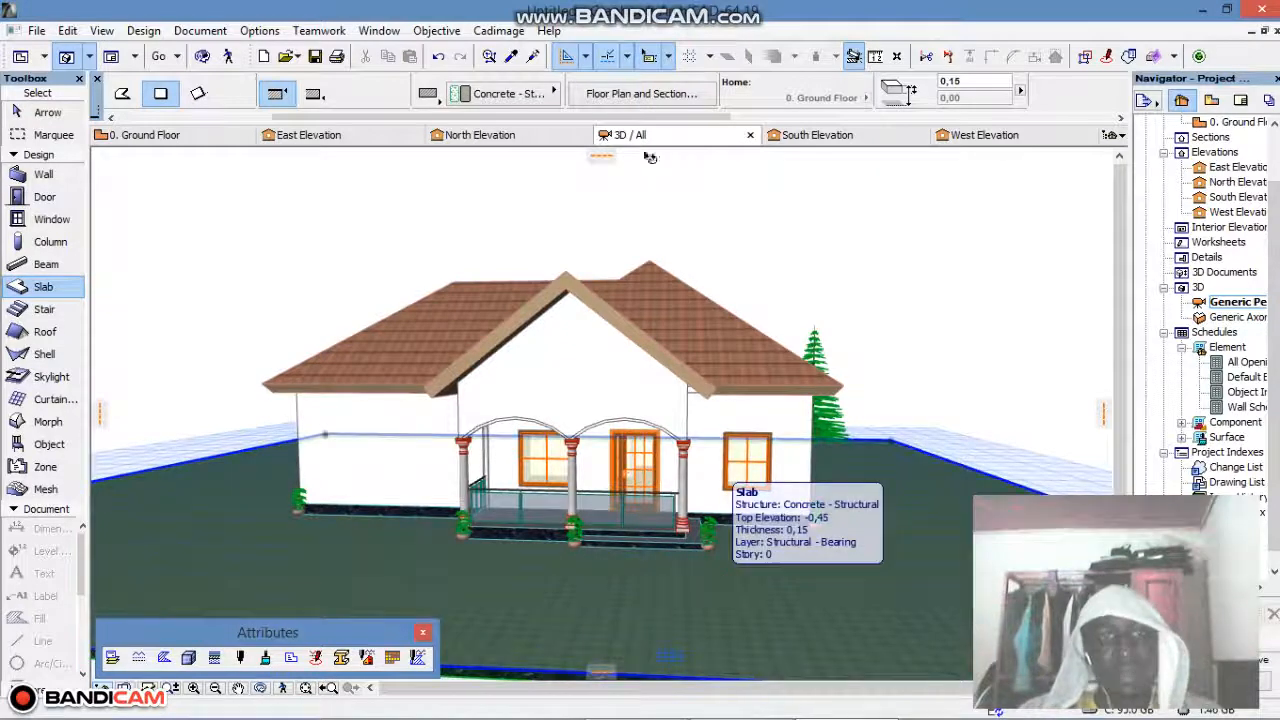
{"action": "scroll", "coordinate": [508, 98], "scroll_direction": "down", "scroll_amount": 1}
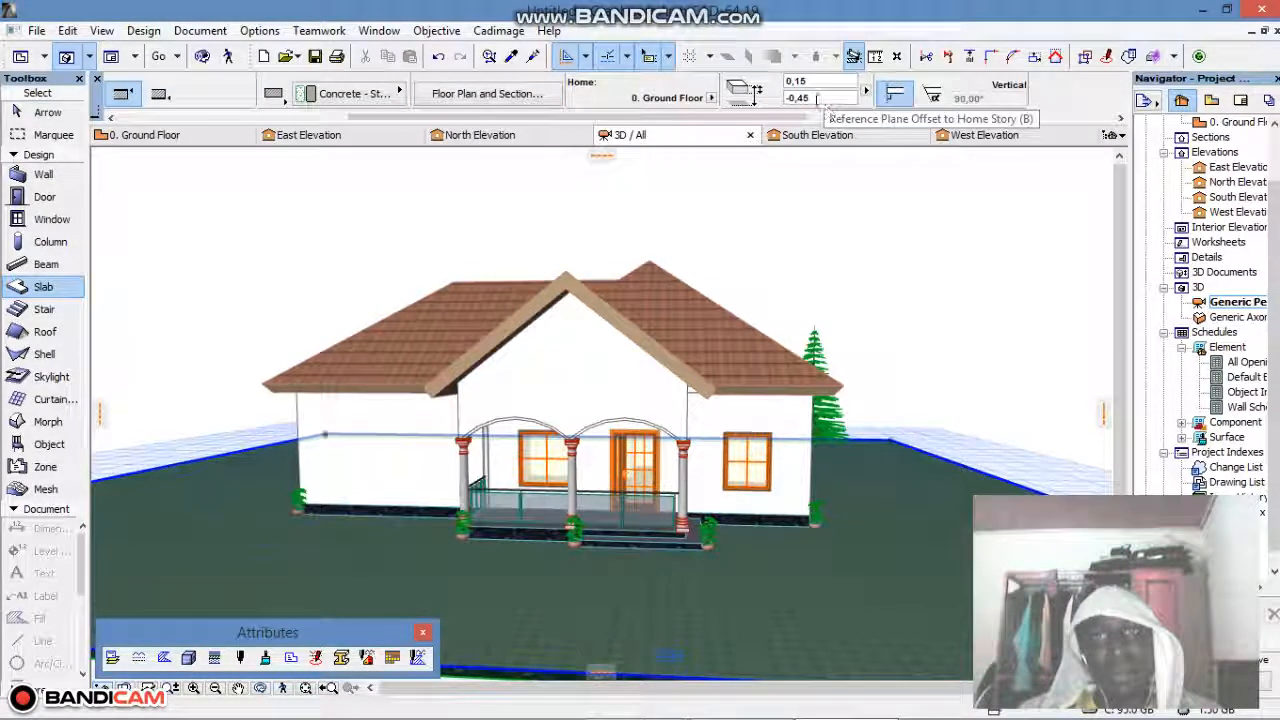
{"action": "double_click", "coordinate": [813, 97]}
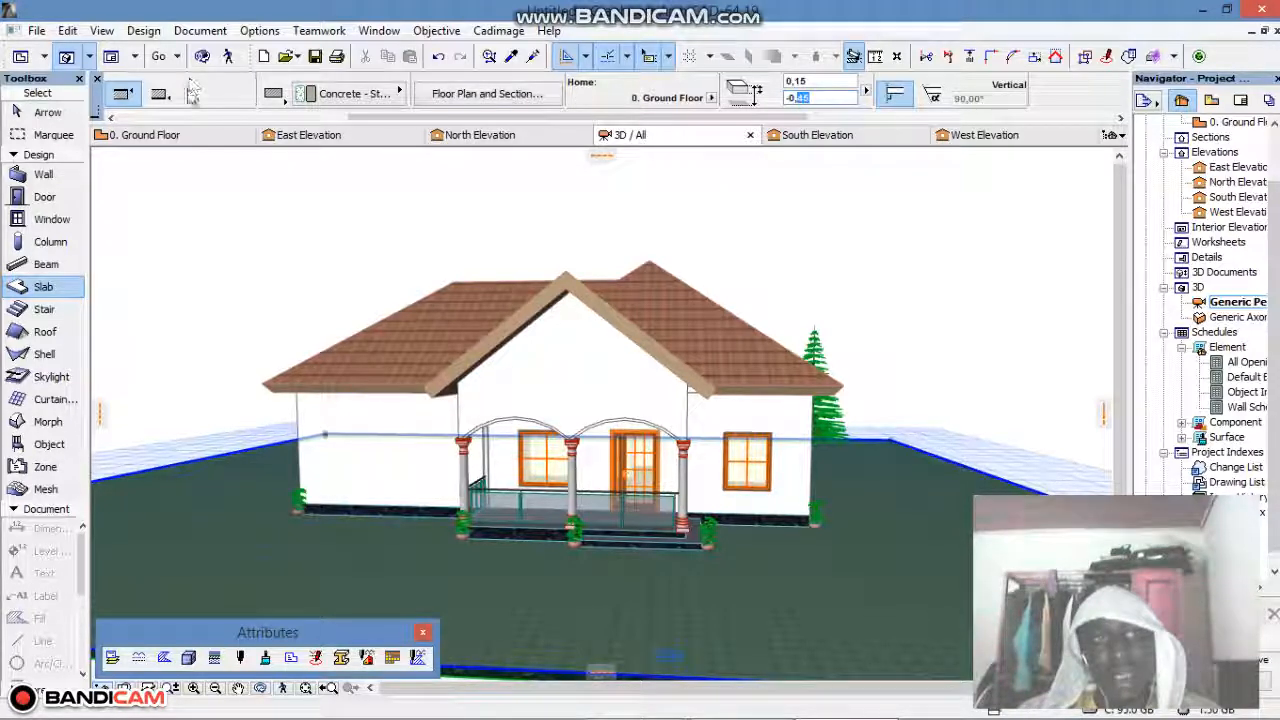
{"action": "left_click", "coordinate": [182, 115]}
{"action": "left_click", "coordinate": [236, 93]}
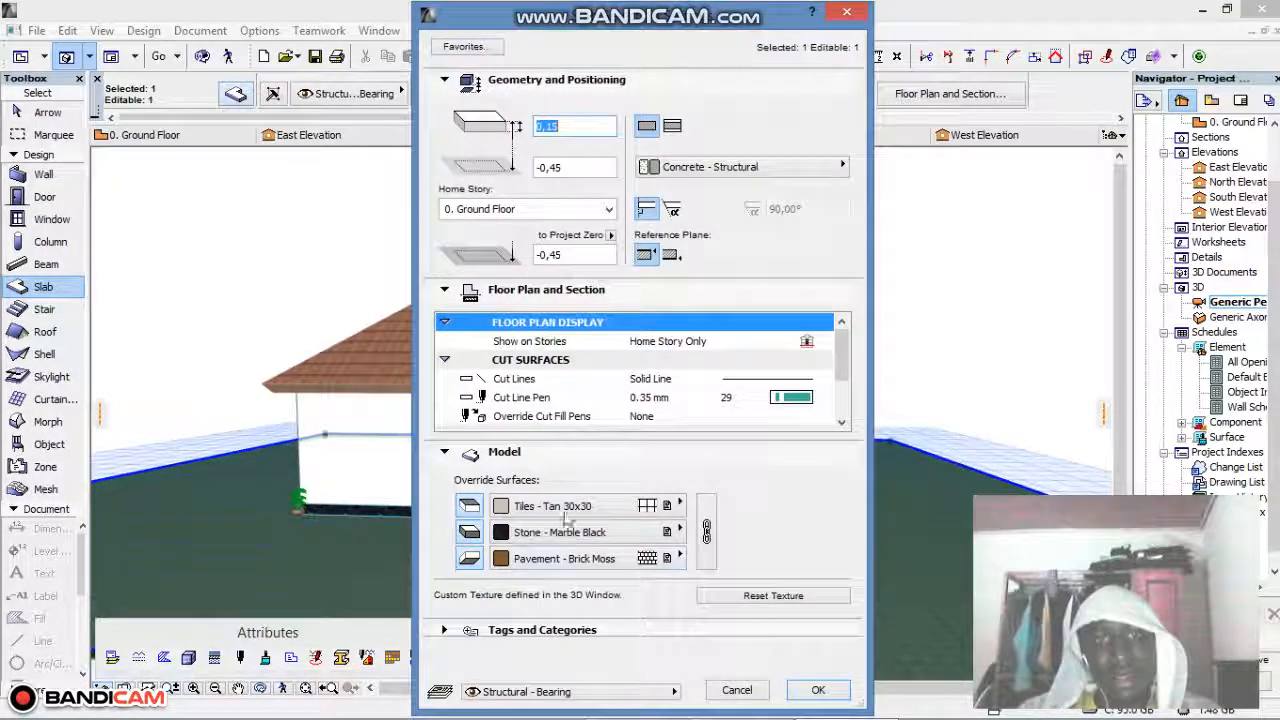
{"action": "left_click", "coordinate": [595, 510]}
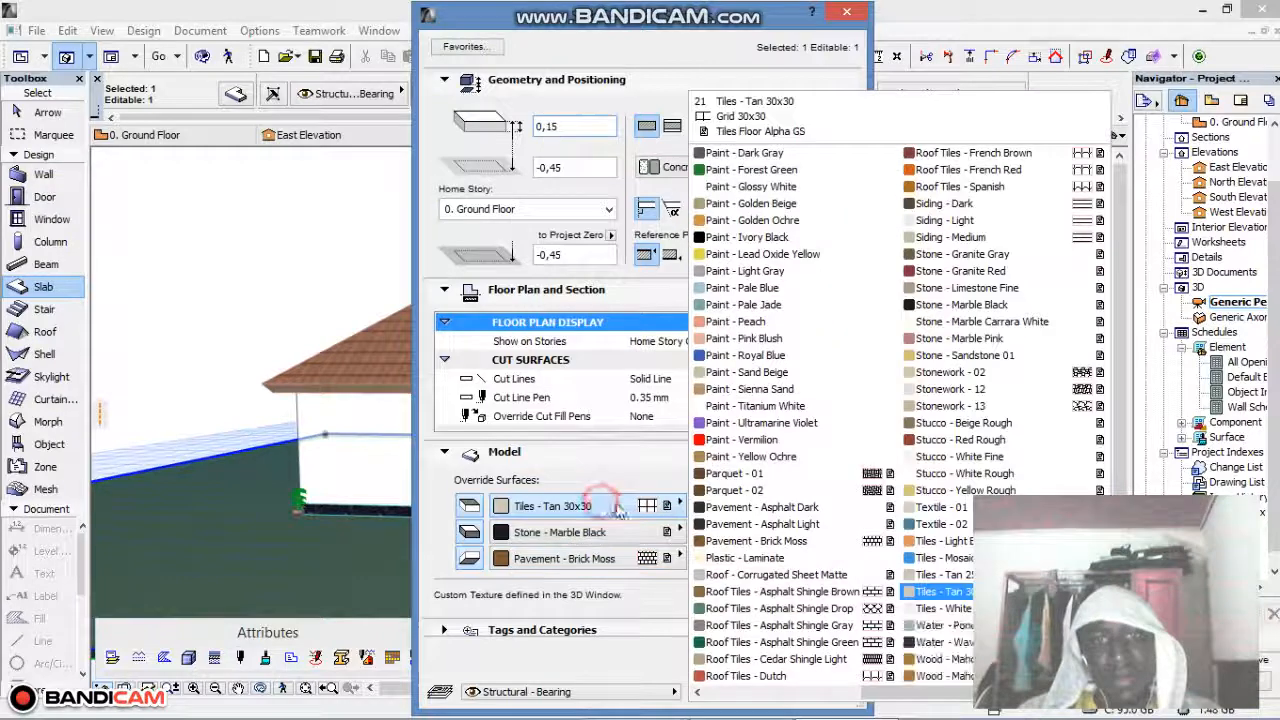
{"action": "left_click", "coordinate": [800, 543]}
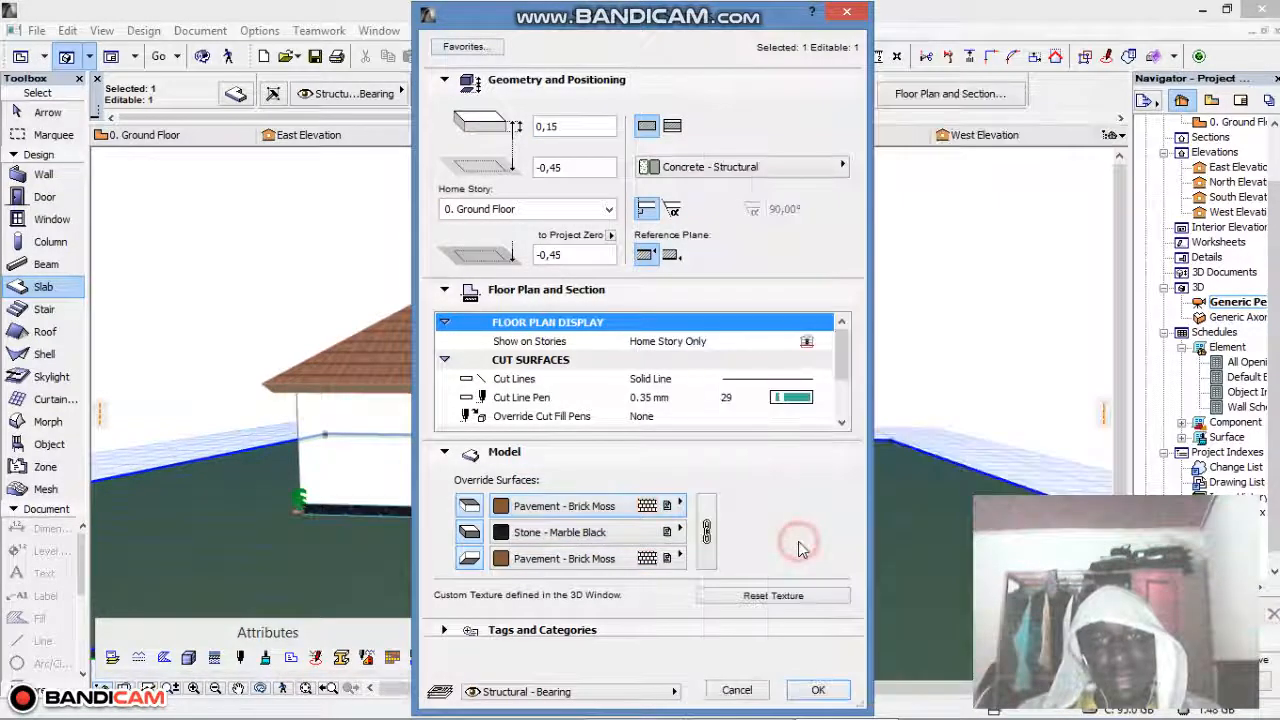
{"action": "left_click", "coordinate": [817, 690]}
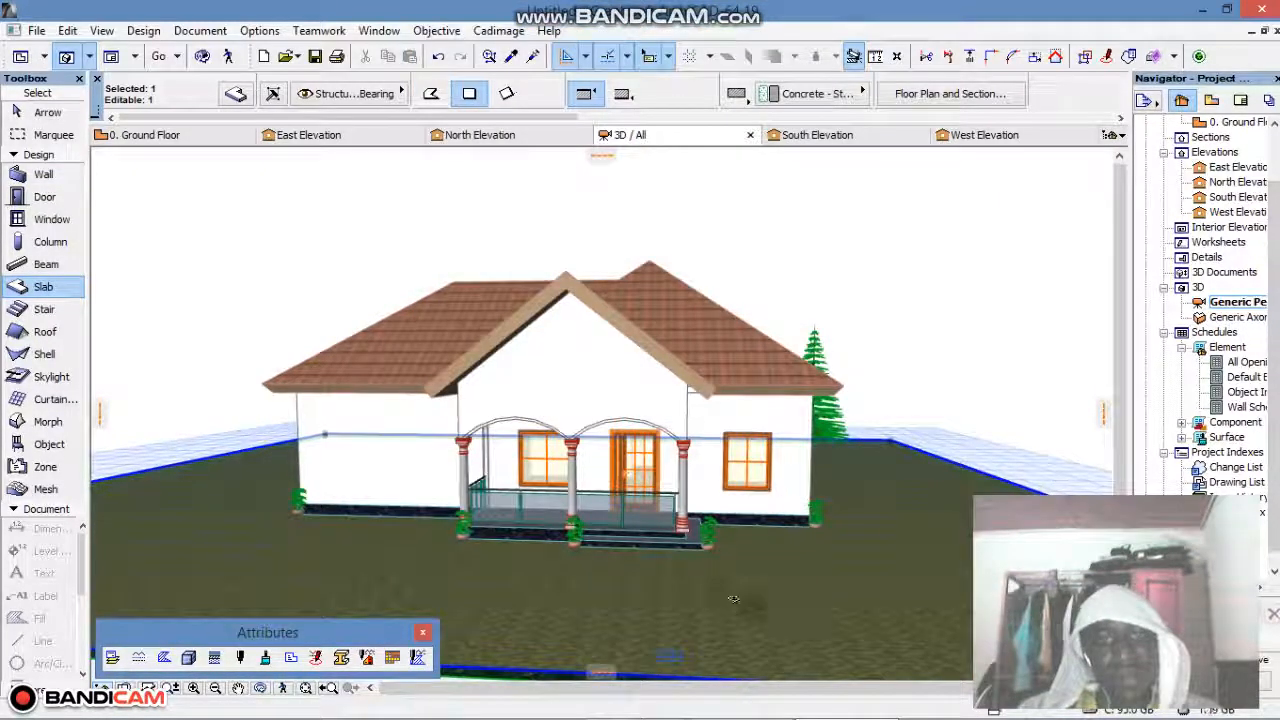
Examine the front of the house and the brick-paved ground in 3D from several distances and angles
{"action": "scroll", "coordinate": [733, 599], "scroll_direction": "up", "scroll_amount": 3}
{"action": "scroll", "coordinate": [755, 578], "scroll_direction": "down", "scroll_amount": 3}
{"action": "scroll", "coordinate": [773, 562], "scroll_direction": "up", "scroll_amount": 2}
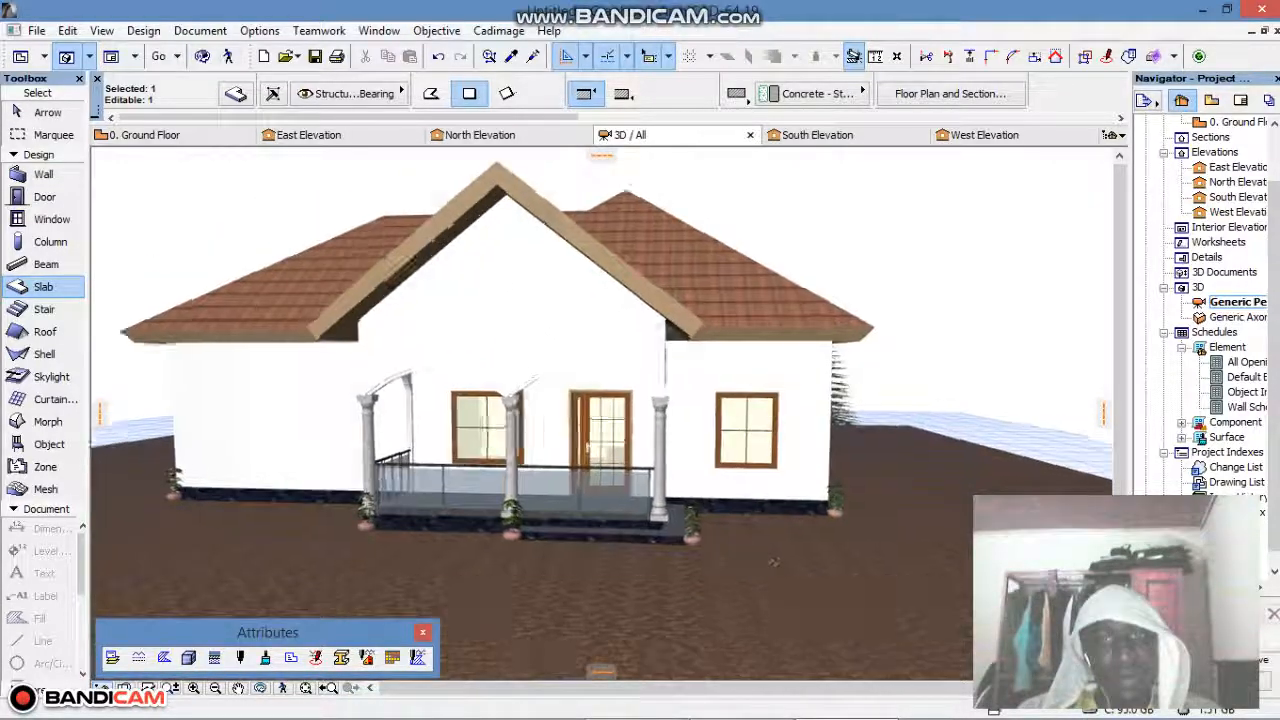
{"action": "scroll", "coordinate": [790, 585], "scroll_direction": "down", "scroll_amount": 3}
{"action": "scroll", "coordinate": [655, 575], "scroll_direction": "up", "scroll_amount": 5}
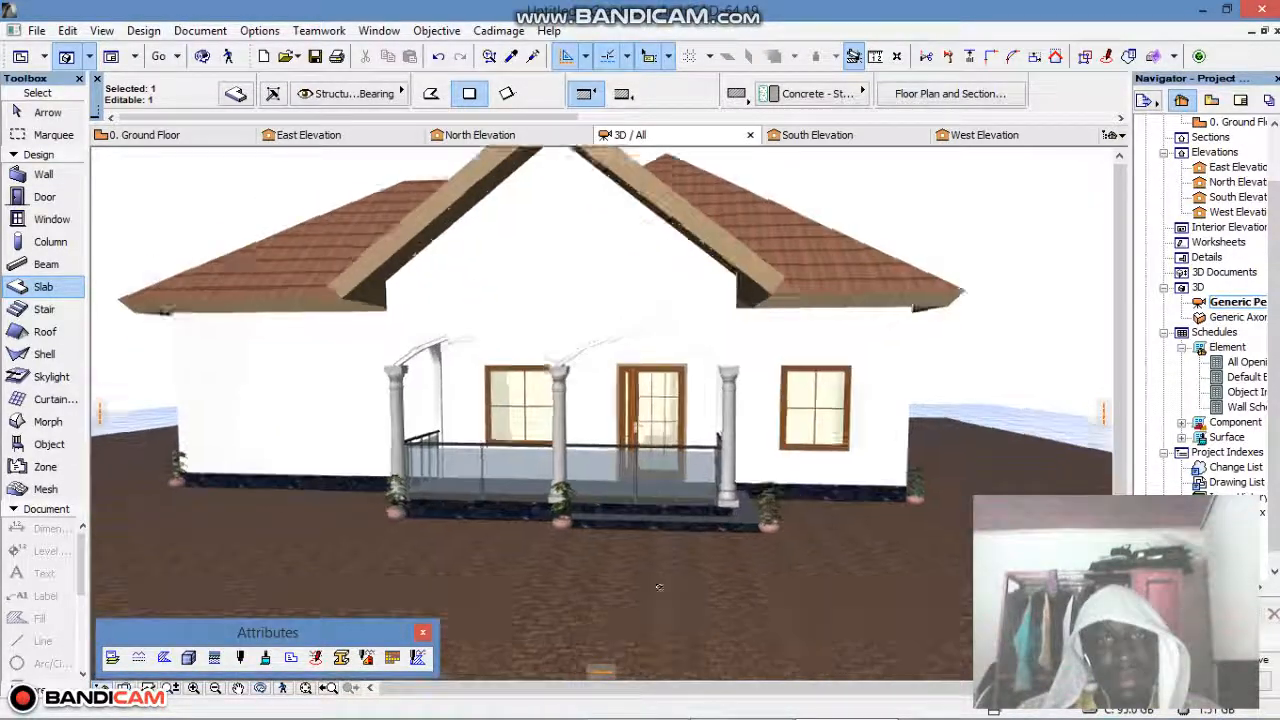
{"action": "scroll", "coordinate": [659, 587], "scroll_direction": "down", "scroll_amount": 2}
{"action": "middle_click_drag", "start_coordinate": [678, 595], "coordinate": [712, 561]}
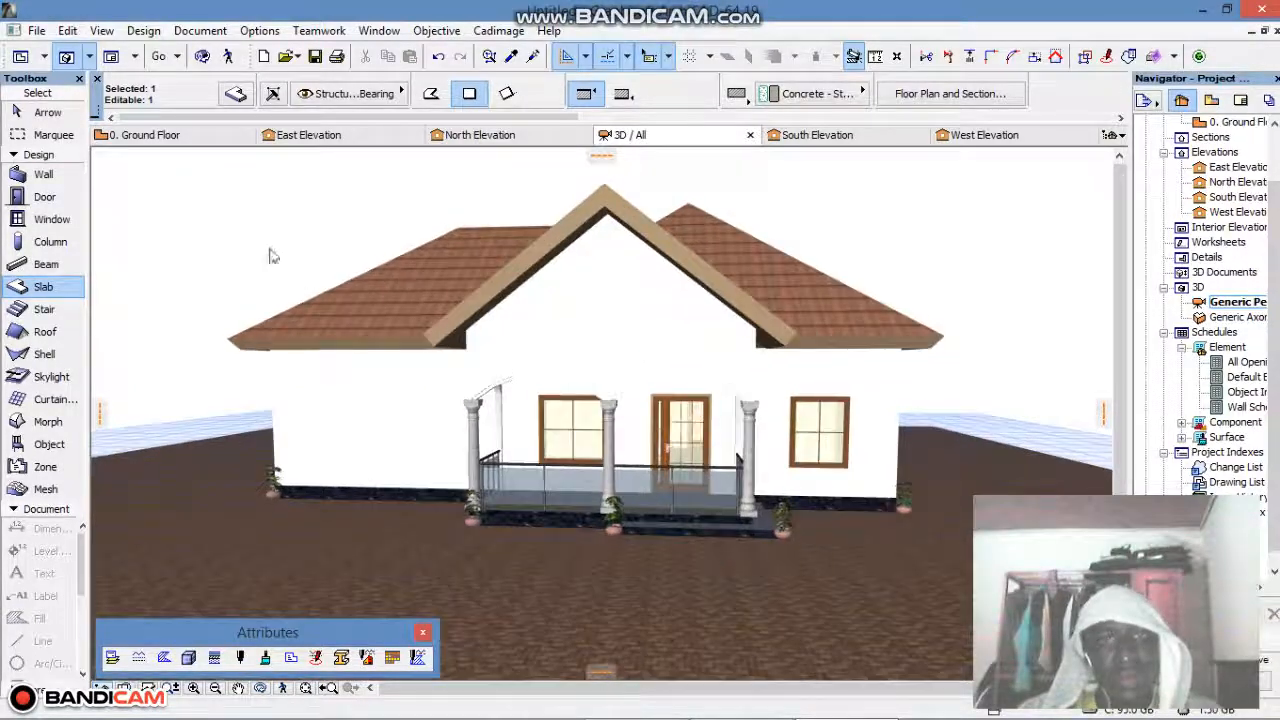
{"action": "key", "text": "Escape"}
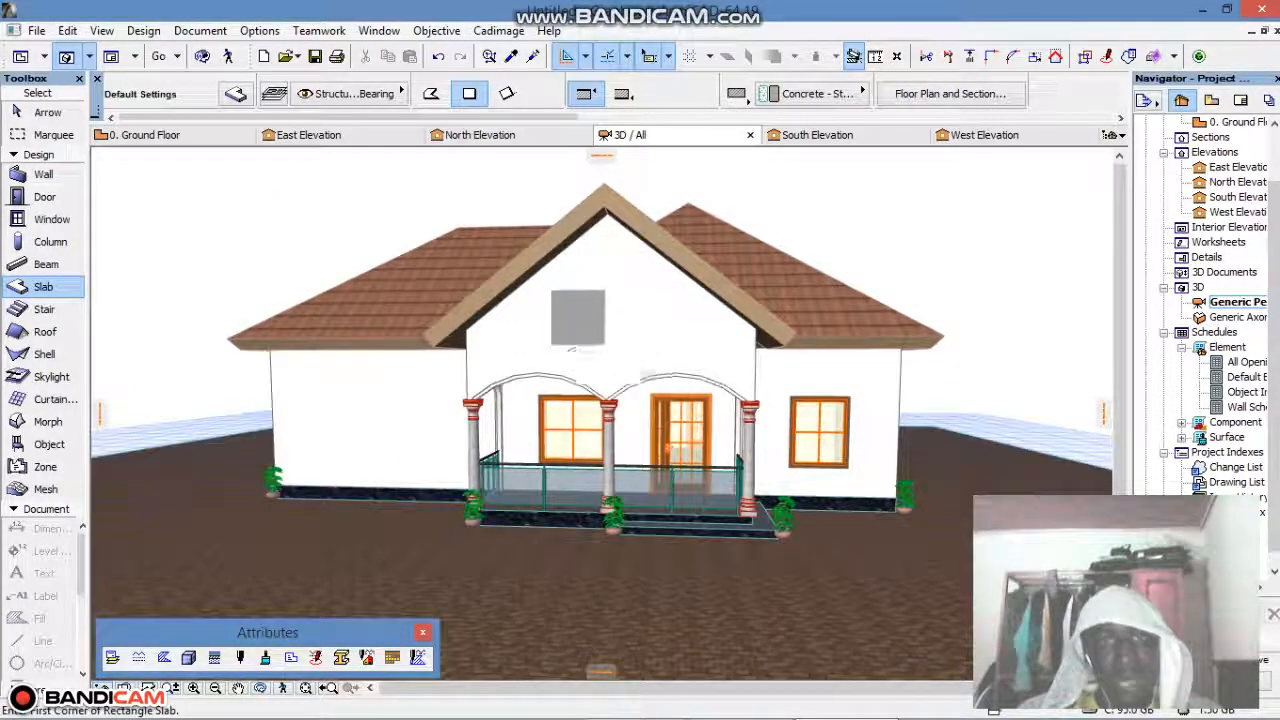
{"action": "middle_click_drag", "start_coordinate": [603, 301], "coordinate": [598, 310]}
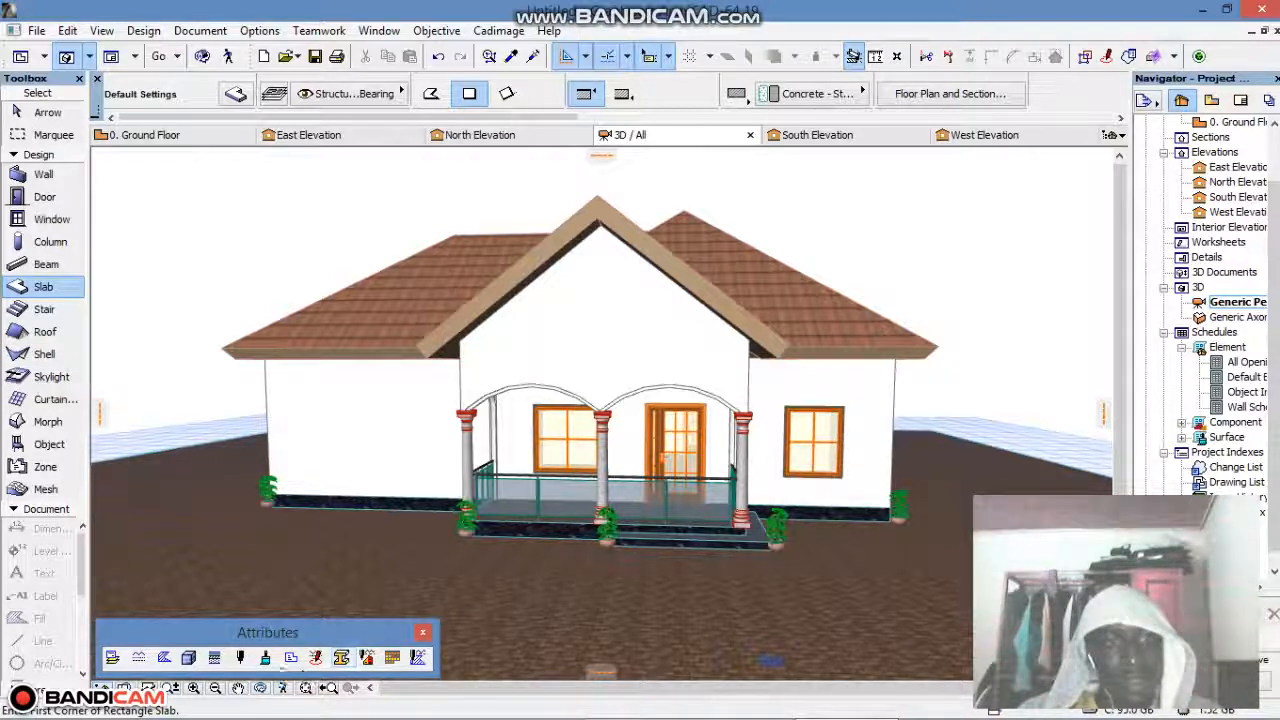
{"action": "left_click", "coordinate": [261, 688]}
{"action": "left_click_drag", "start_coordinate": [543, 561], "coordinate": [792, 508]}
Set the base offset for new walls to -0,45 and try to start a boundary wall at the ground slab's back-left corner on the plan
{"action": "left_click", "coordinate": [20, 58]}
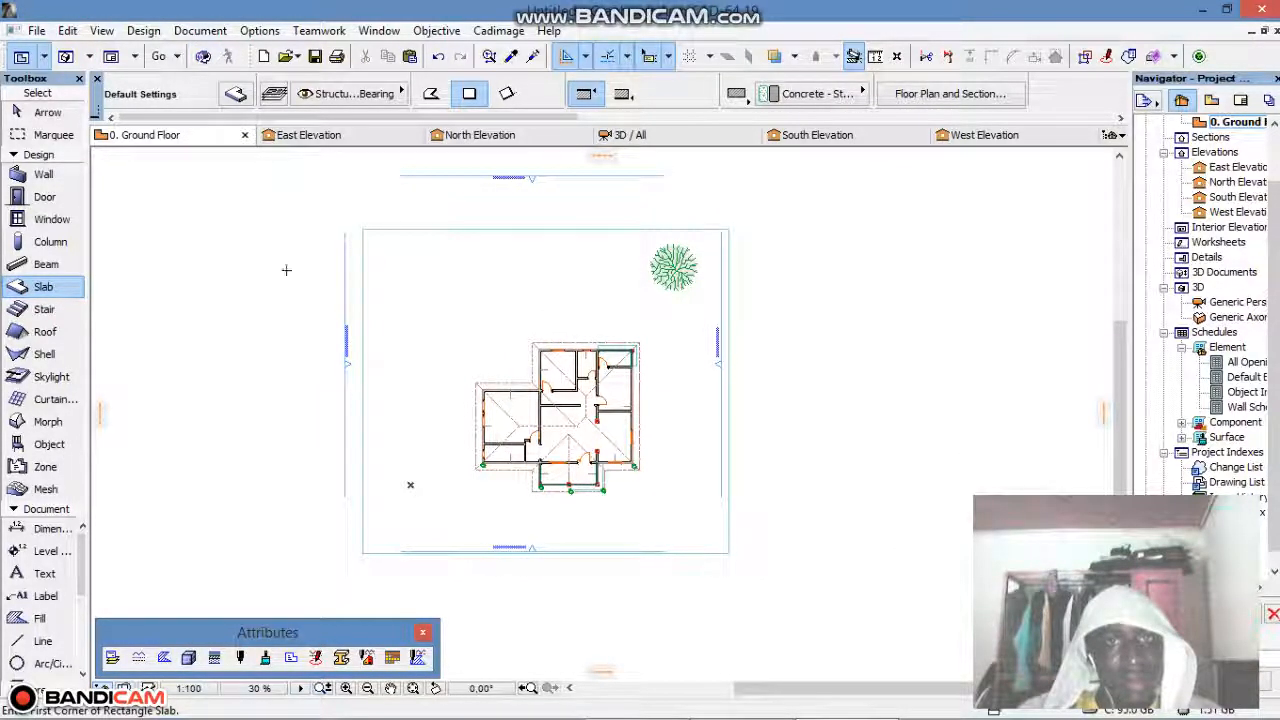
{"action": "left_click", "coordinate": [43, 174]}
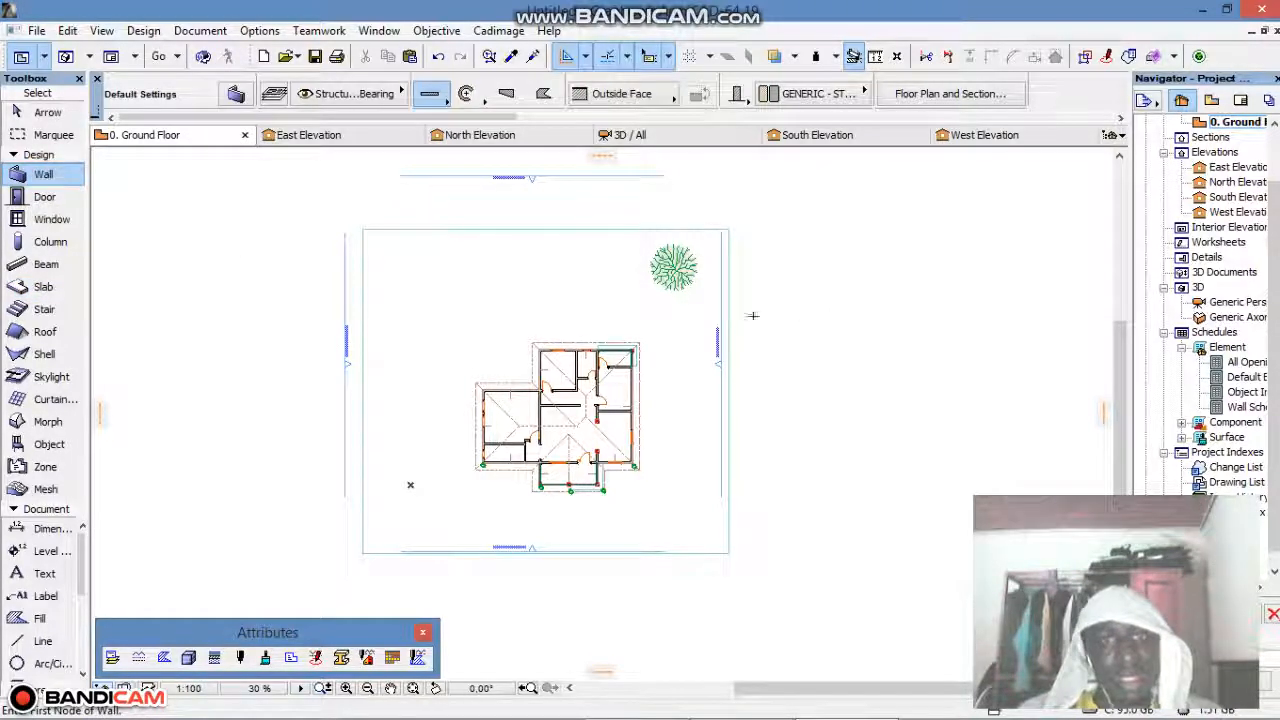
{"action": "scroll", "coordinate": [365, 230], "scroll_direction": "up", "scroll_amount": 3}
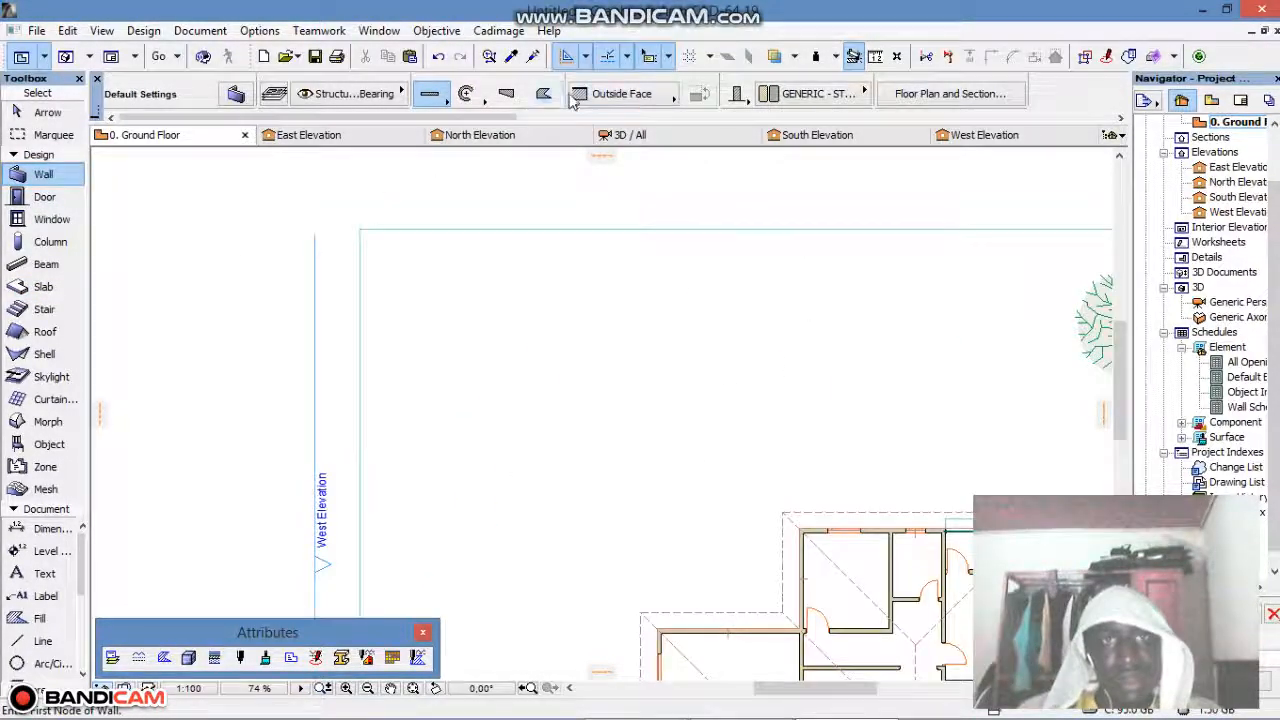
{"action": "scroll", "coordinate": [568, 95], "scroll_direction": "down", "scroll_amount": 3}
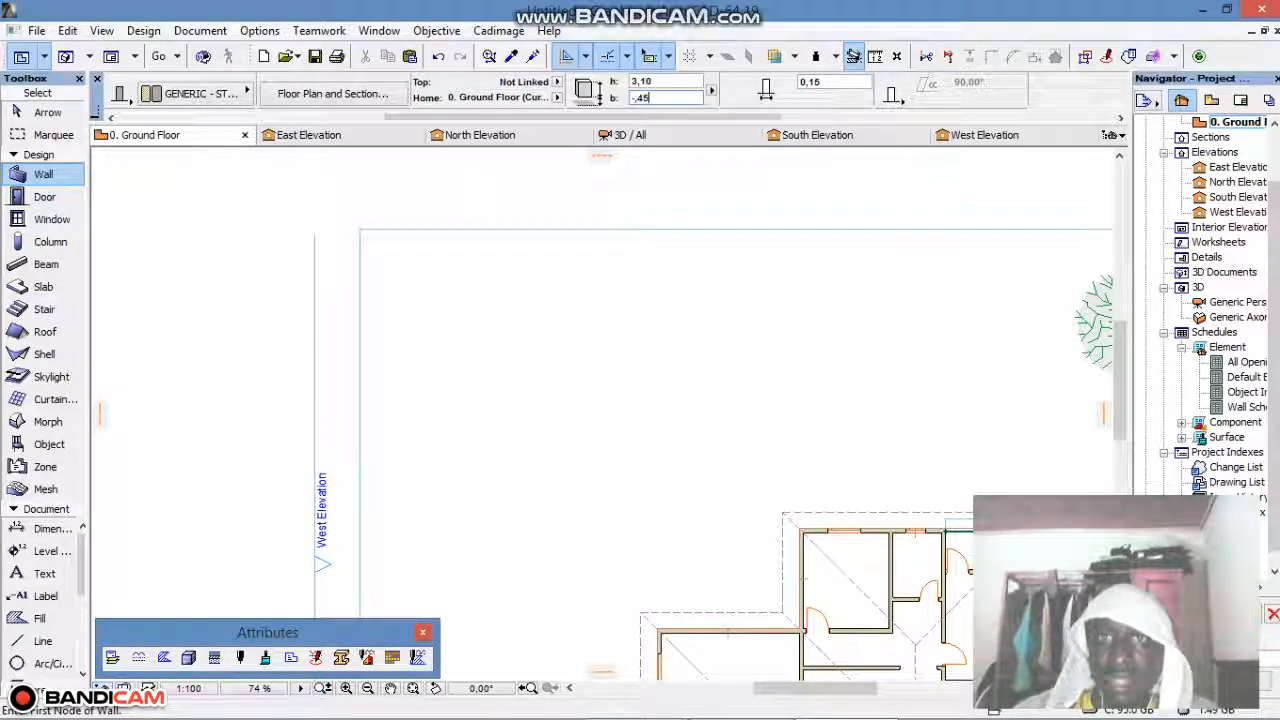
{"action": "left_click", "coordinate": [671, 82]}
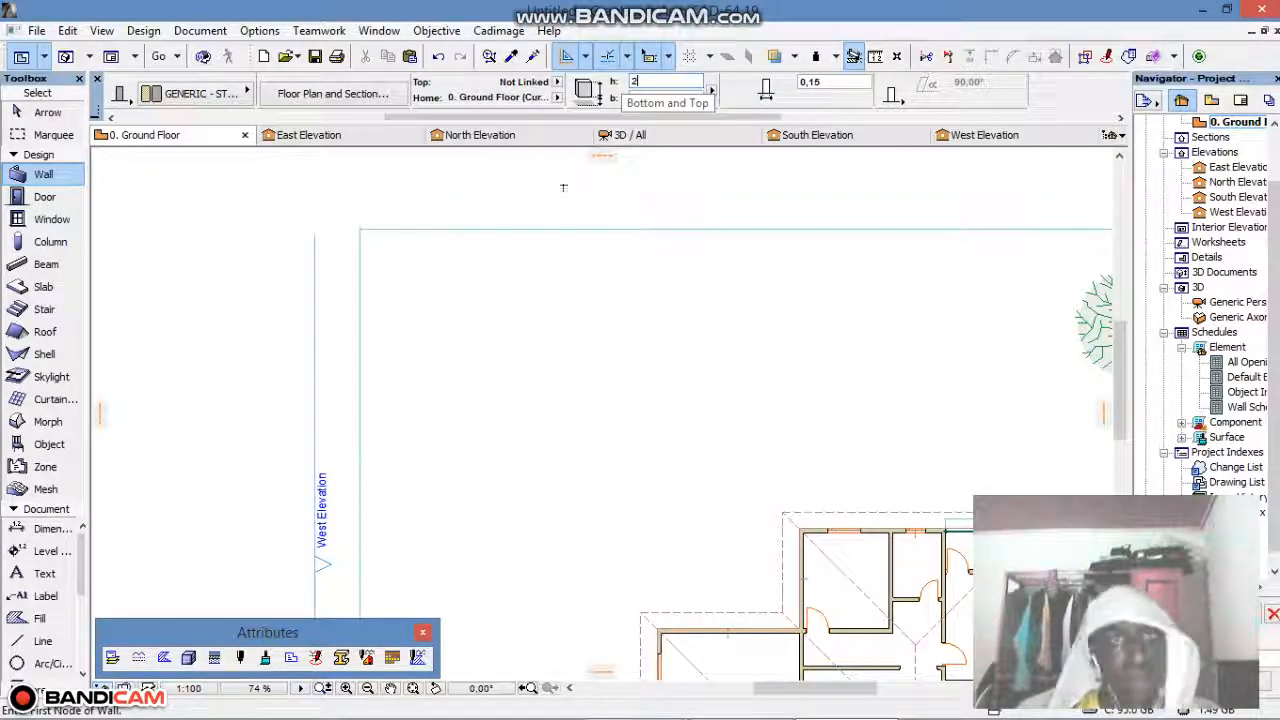
{"action": "left_click", "coordinate": [360, 229]}
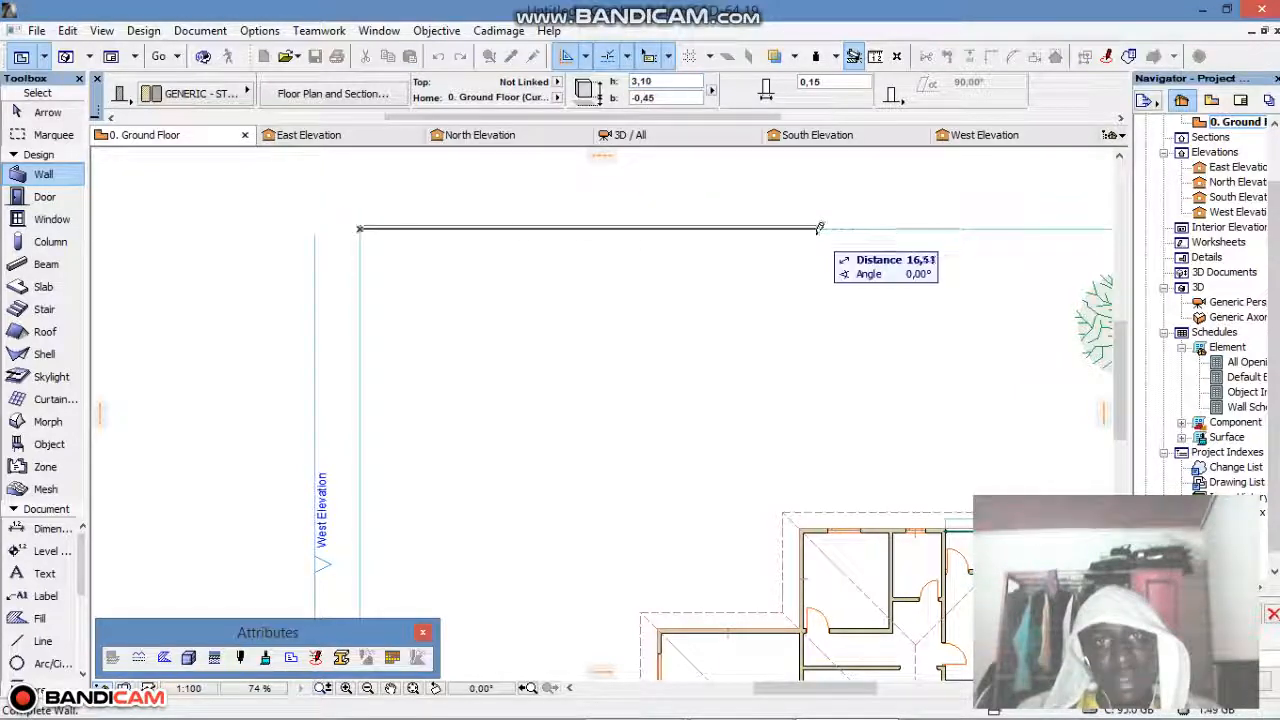
{"action": "key", "text": "Escape"}
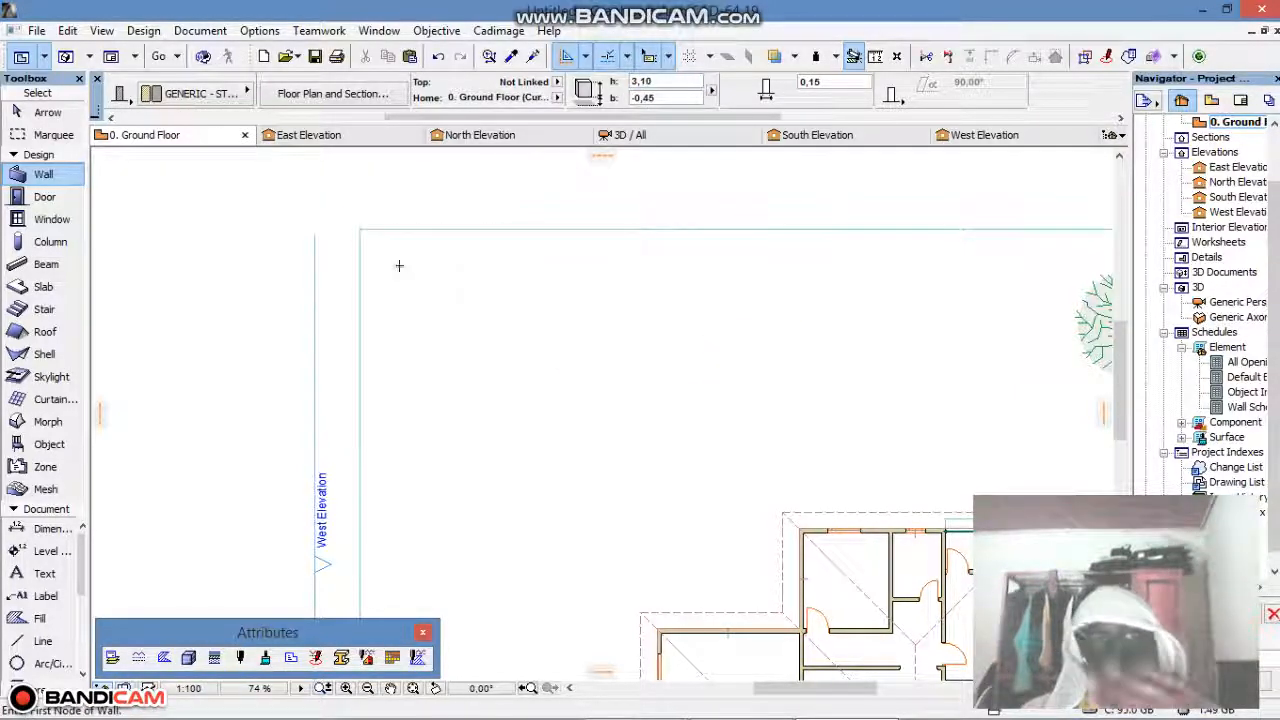
Draw boundary walls just inside the ground slab's edges along the back and both sides, leaving the front open
{"action": "scroll", "coordinate": [748, 280], "scroll_direction": "down", "scroll_amount": 4}
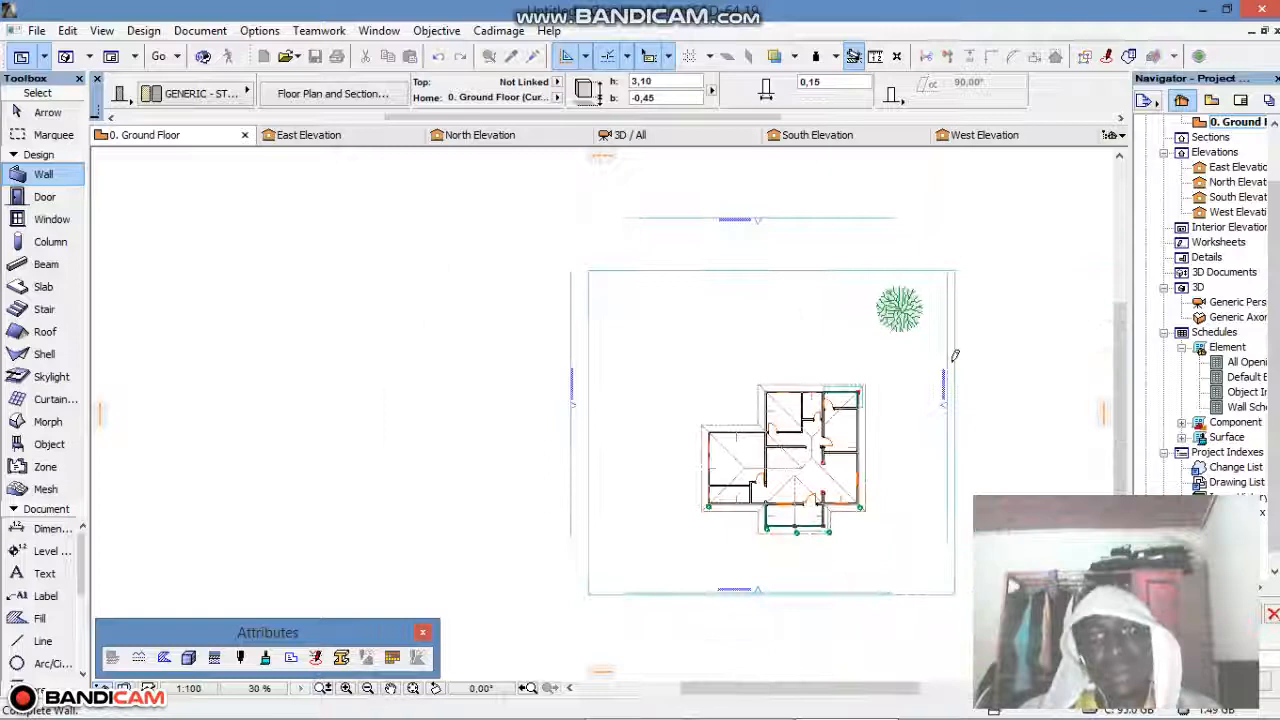
{"action": "left_click", "coordinate": [935, 287]}
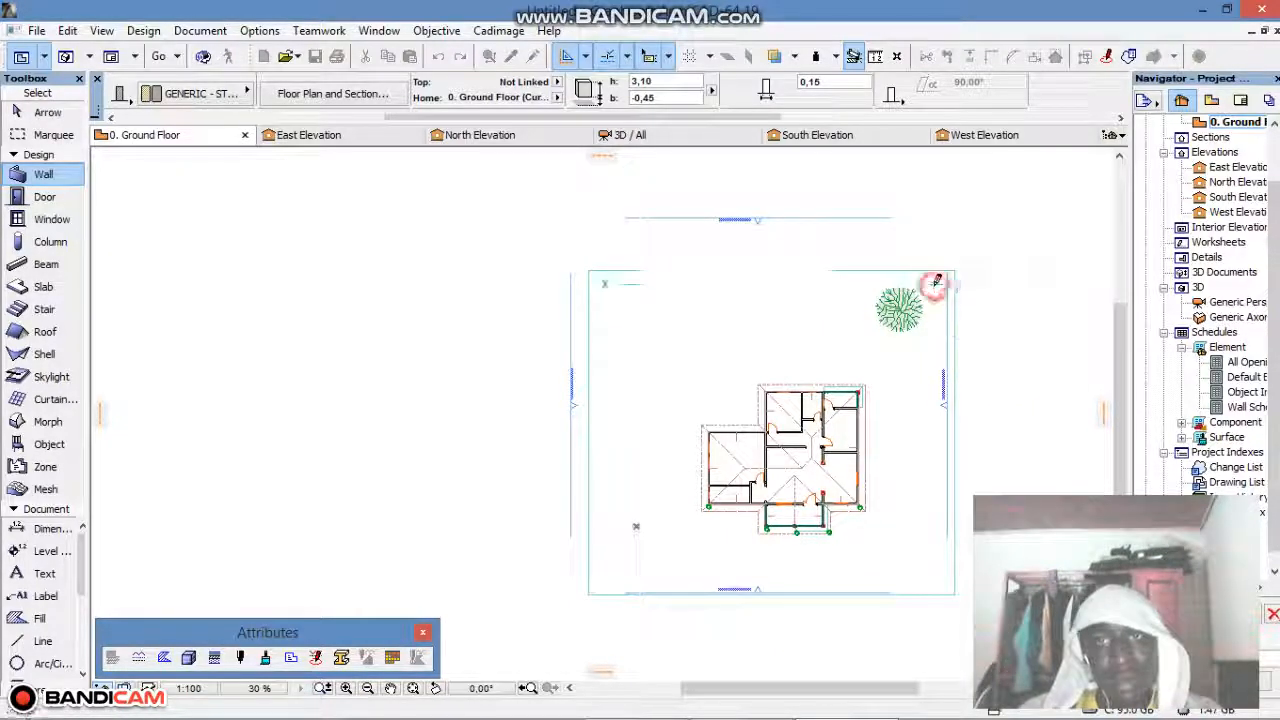
{"action": "double_click", "coordinate": [936, 563]}
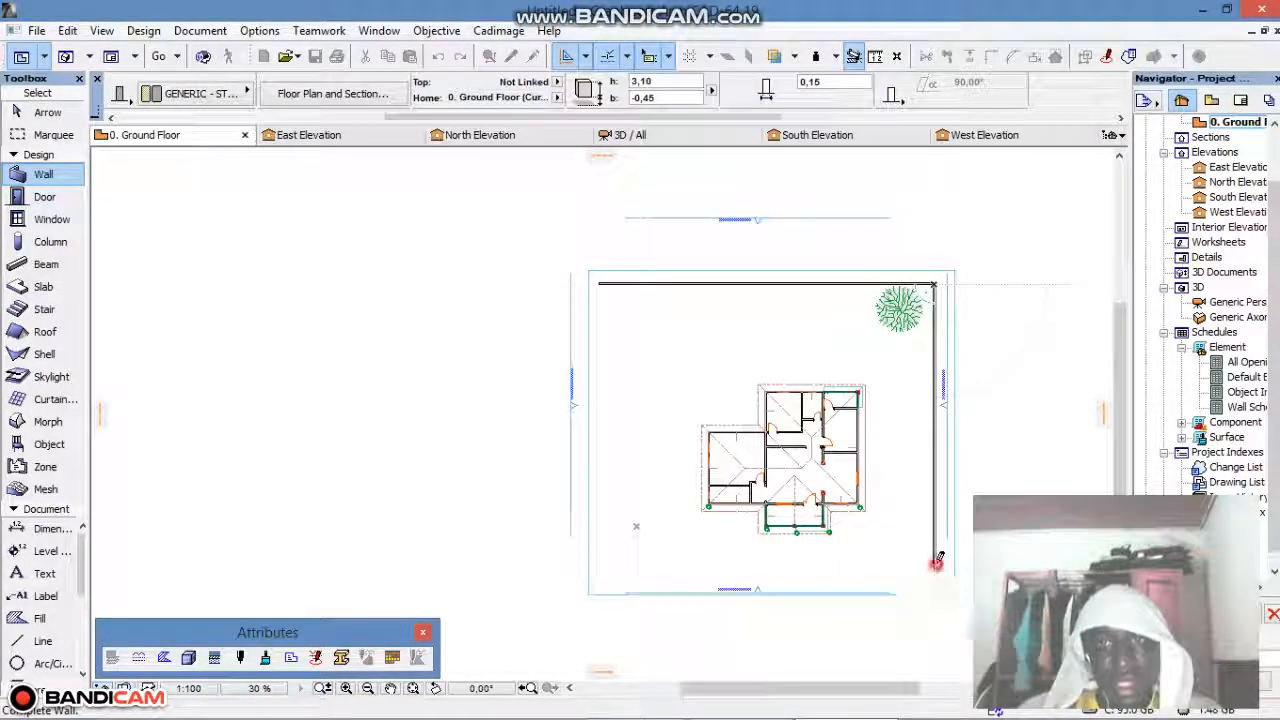
{"action": "left_click", "coordinate": [598, 283]}
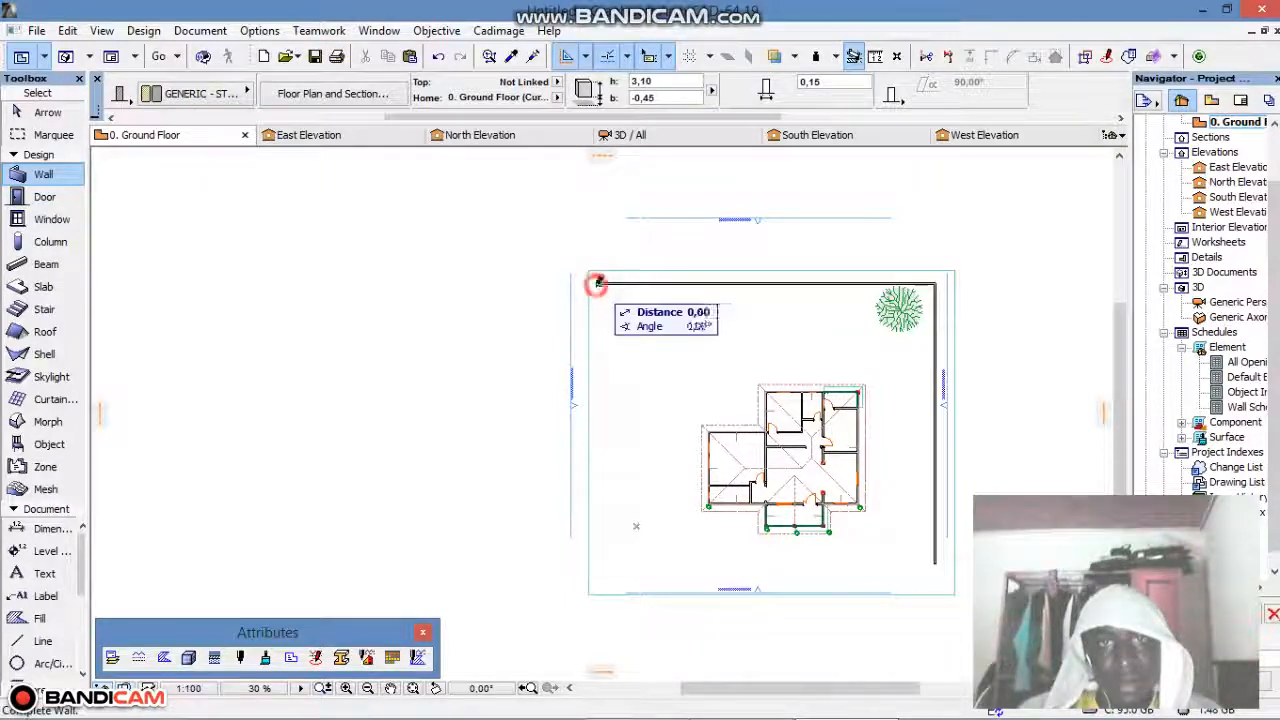
{"action": "left_click", "coordinate": [598, 560]}
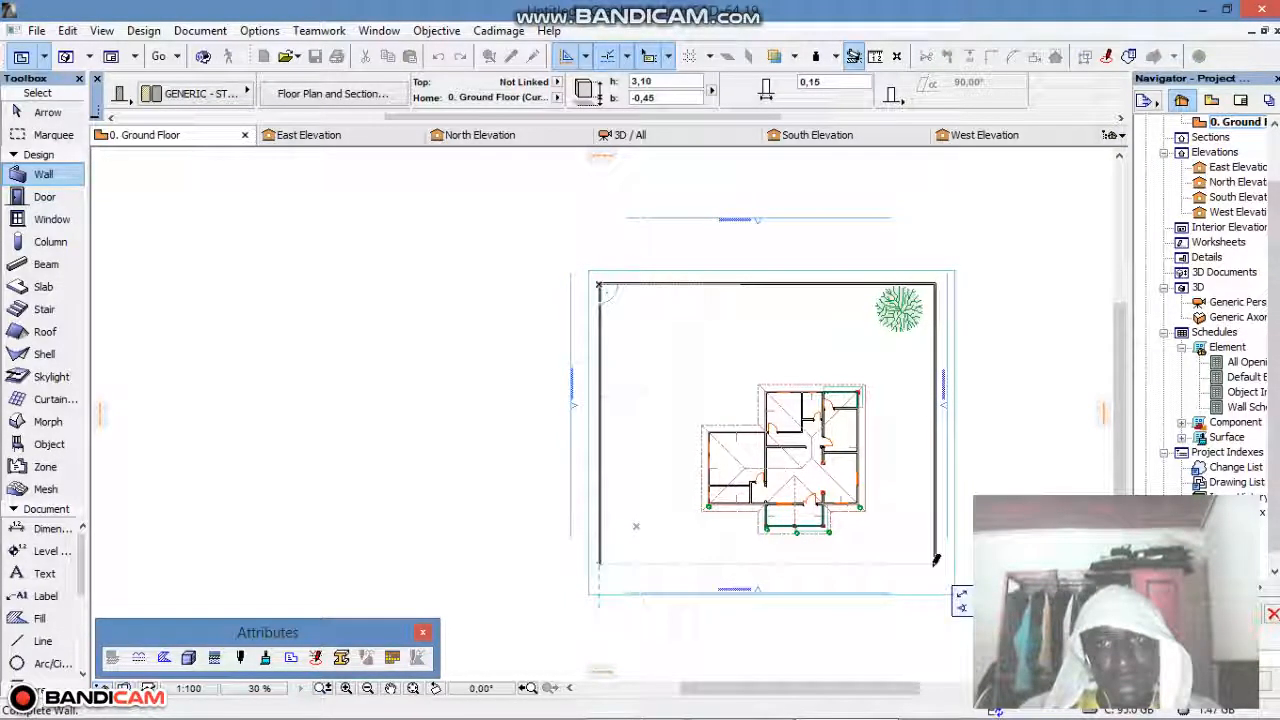
{"action": "double_click", "coordinate": [935, 567]}
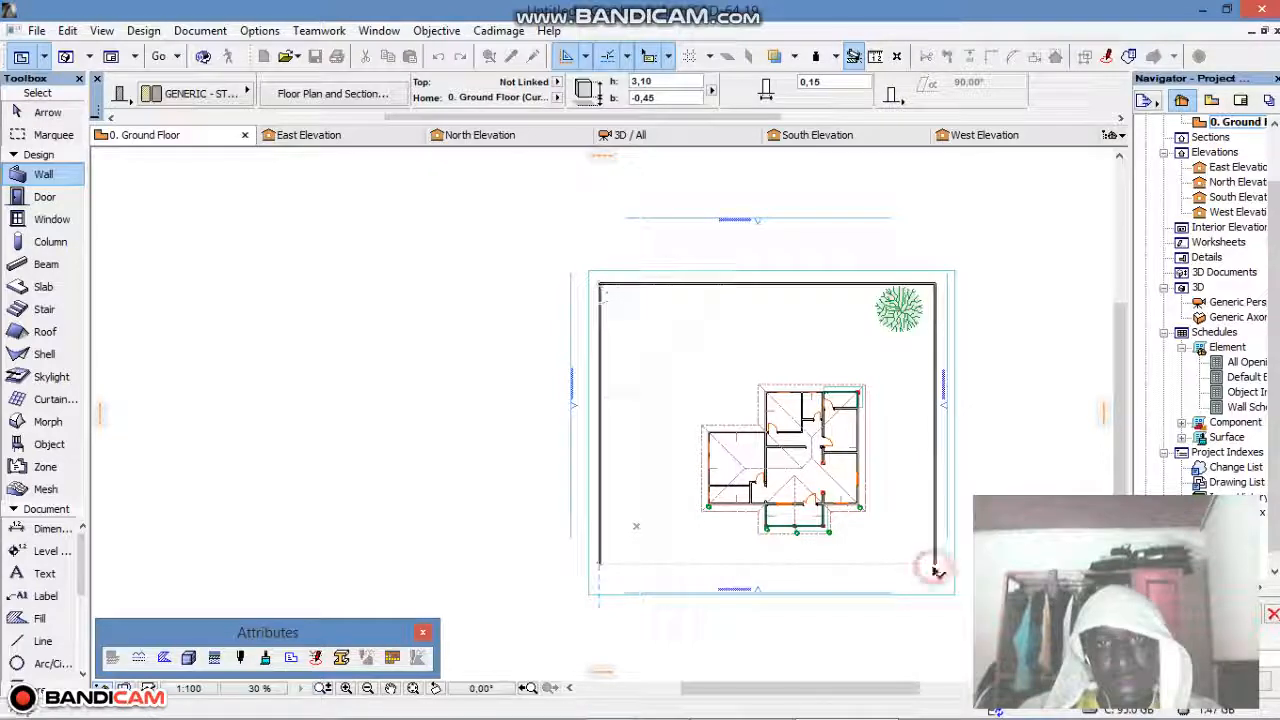
Override all surfaces of the three boundary walls with Paint - Sienna Sand and check them in 3D
{"action": "left_click", "coordinate": [65, 56]}
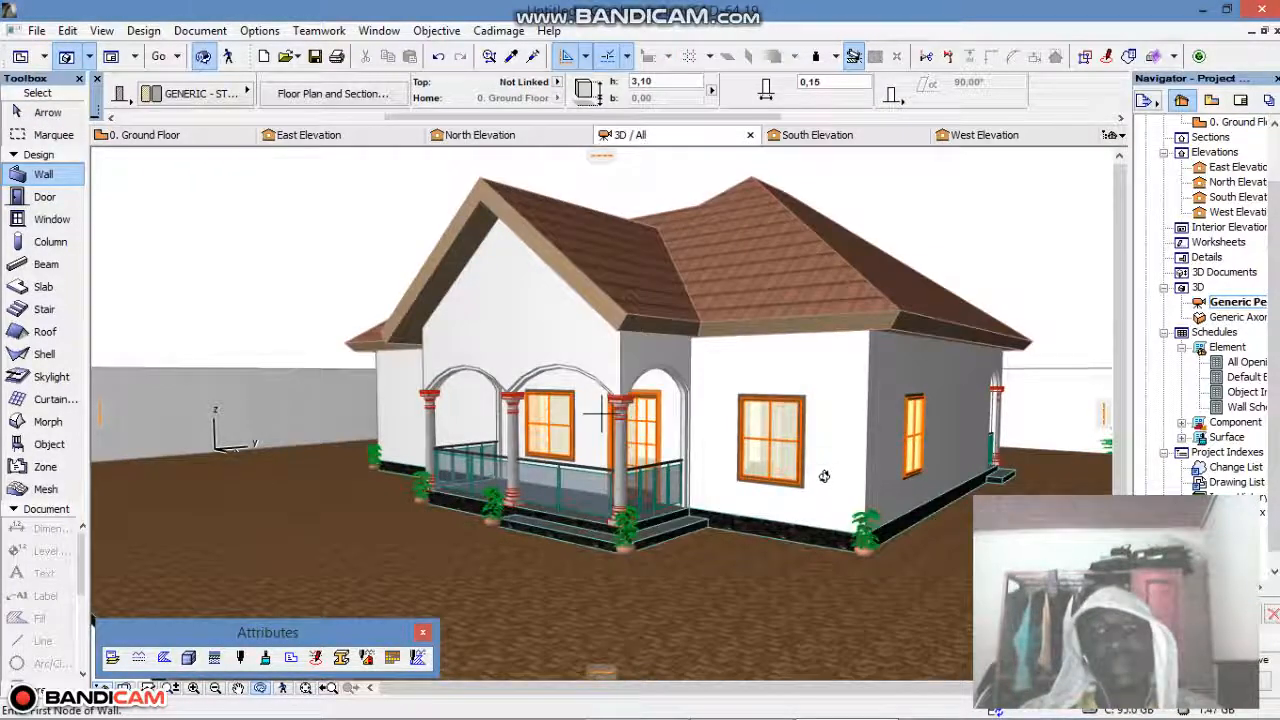
{"action": "scroll", "coordinate": [830, 485], "scroll_direction": "down", "scroll_amount": 2}
{"action": "middle_click_drag", "start_coordinate": [834, 500], "coordinate": [808, 531]}
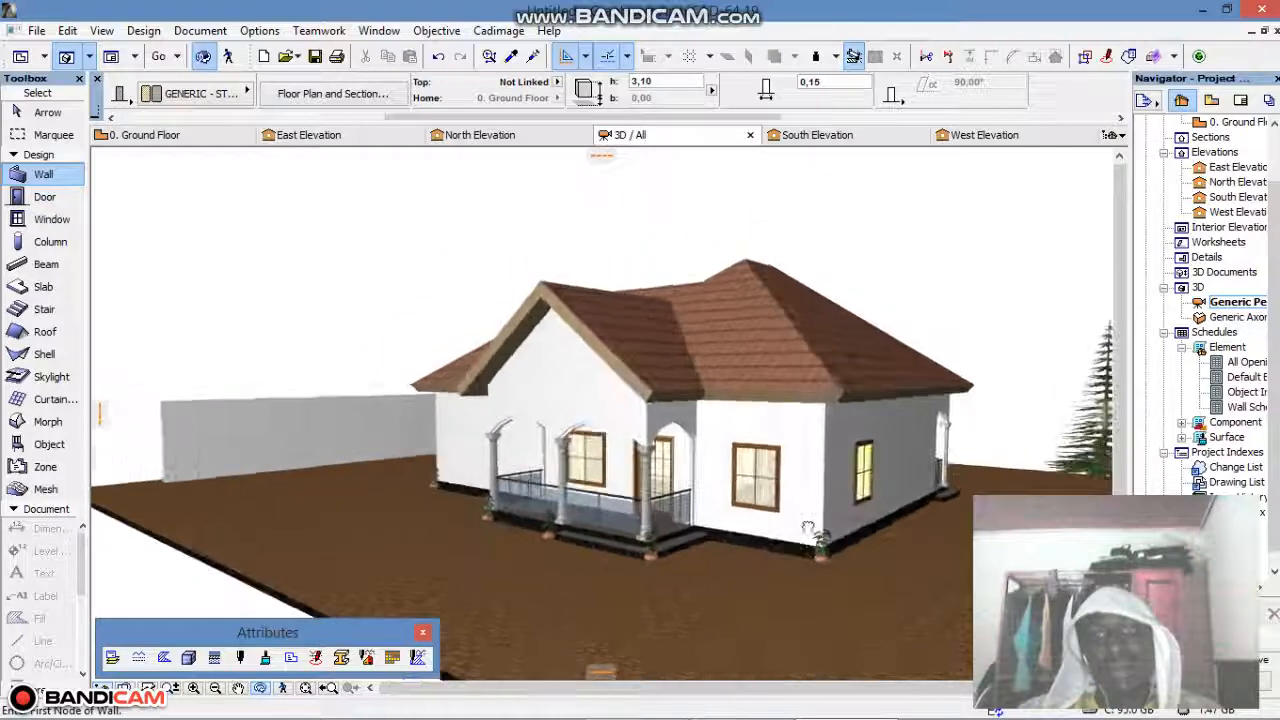
{"action": "key", "text": "F2"}
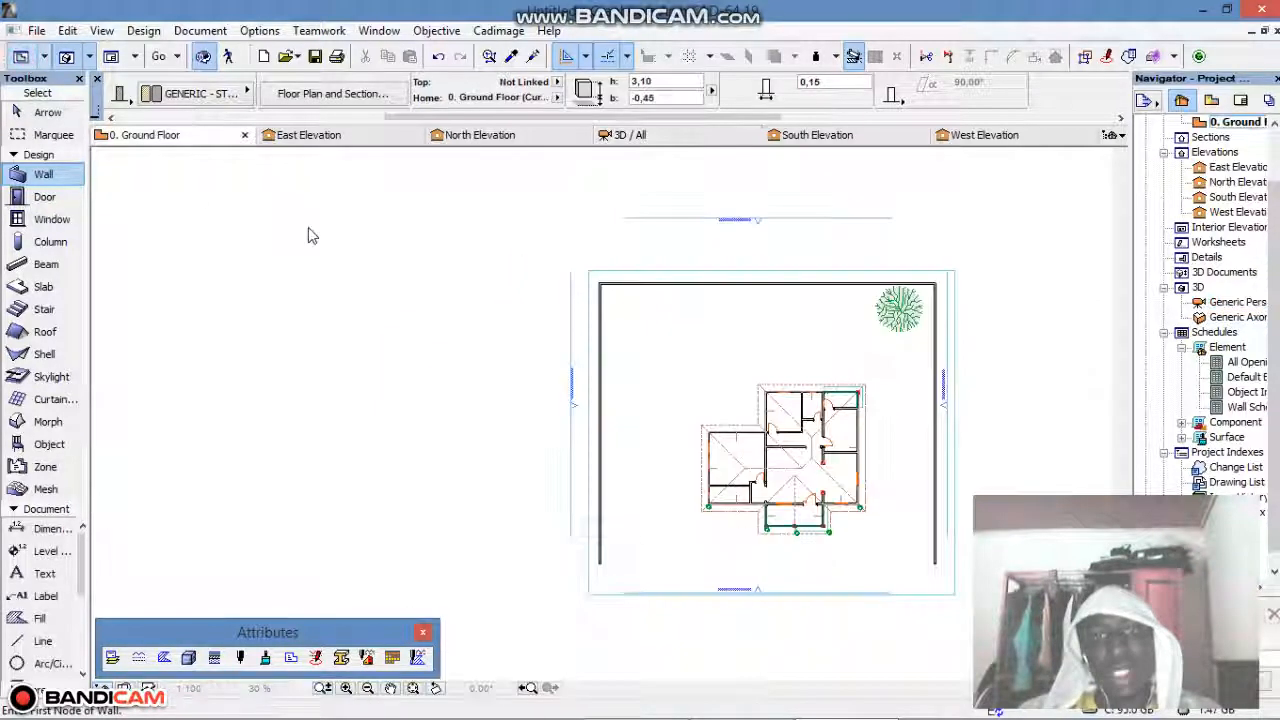
{"action": "left_click", "coordinate": [600, 458]}
{"action": "left_click", "coordinate": [690, 284], "text": "shift"}
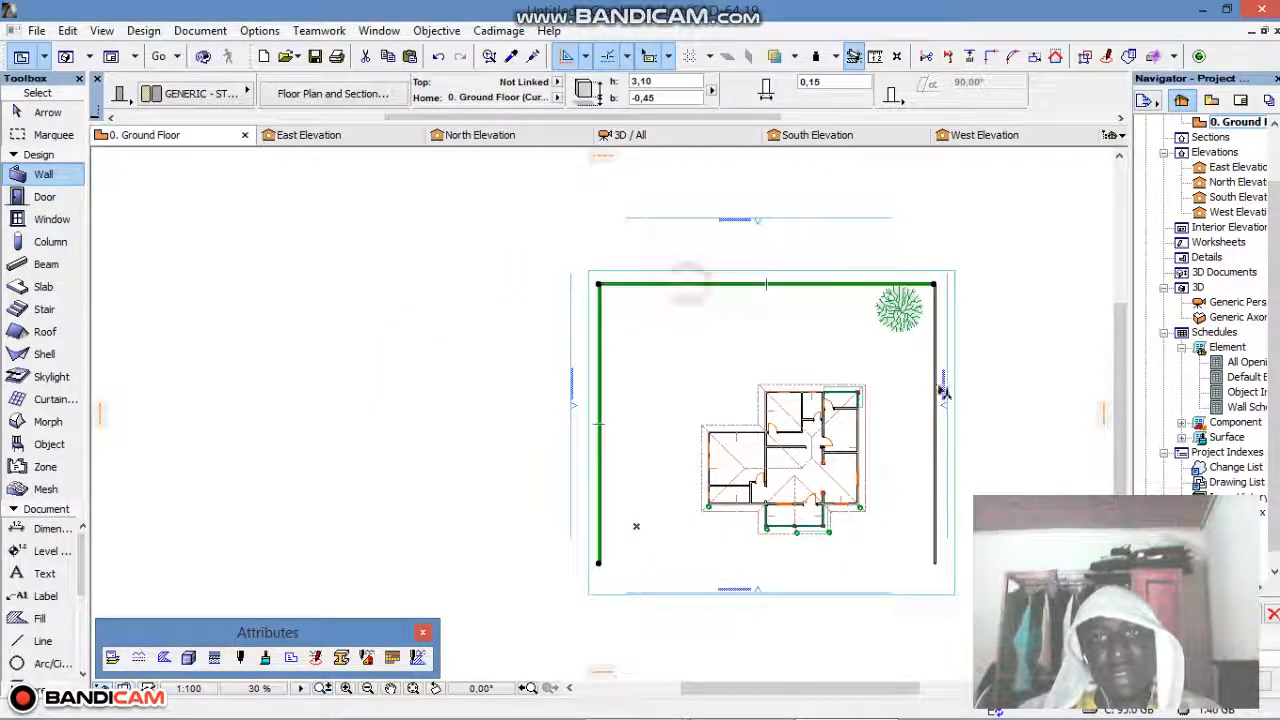
{"action": "left_click", "coordinate": [945, 408], "text": "shift"}
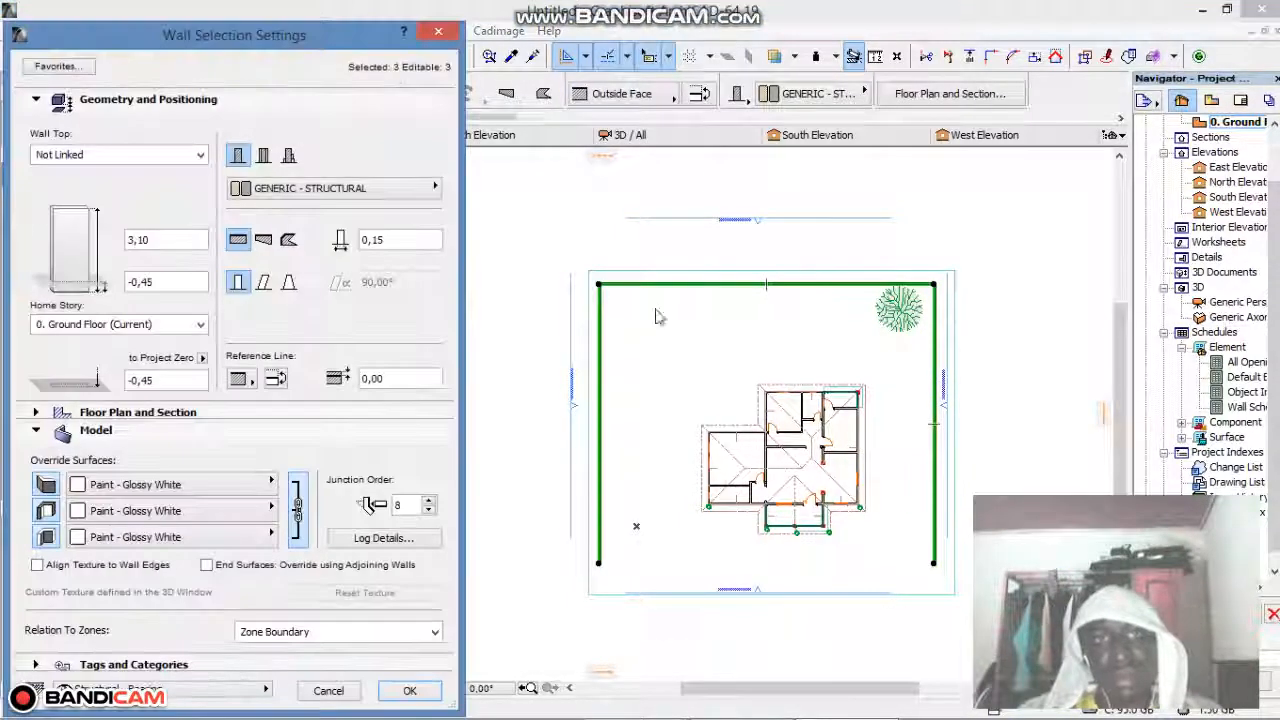
{"action": "left_click", "coordinate": [268, 484]}
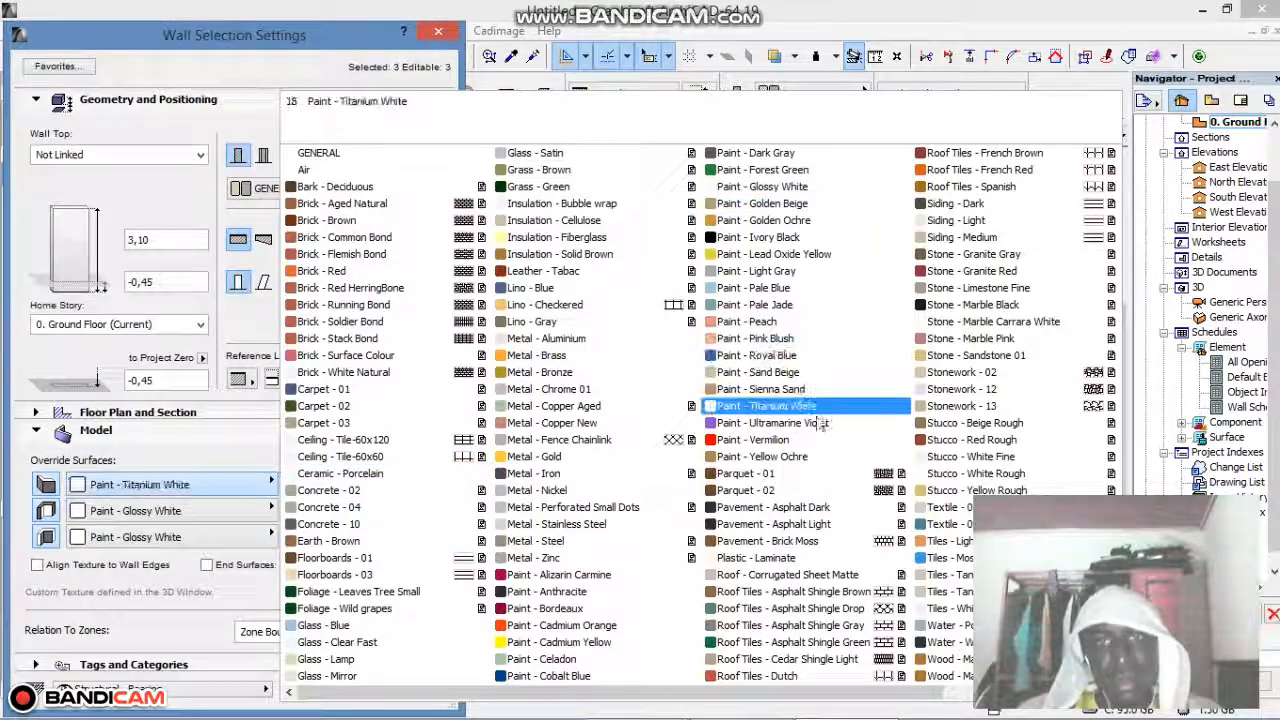
{"action": "left_click", "coordinate": [760, 389]}
{"action": "left_click", "coordinate": [297, 508]}
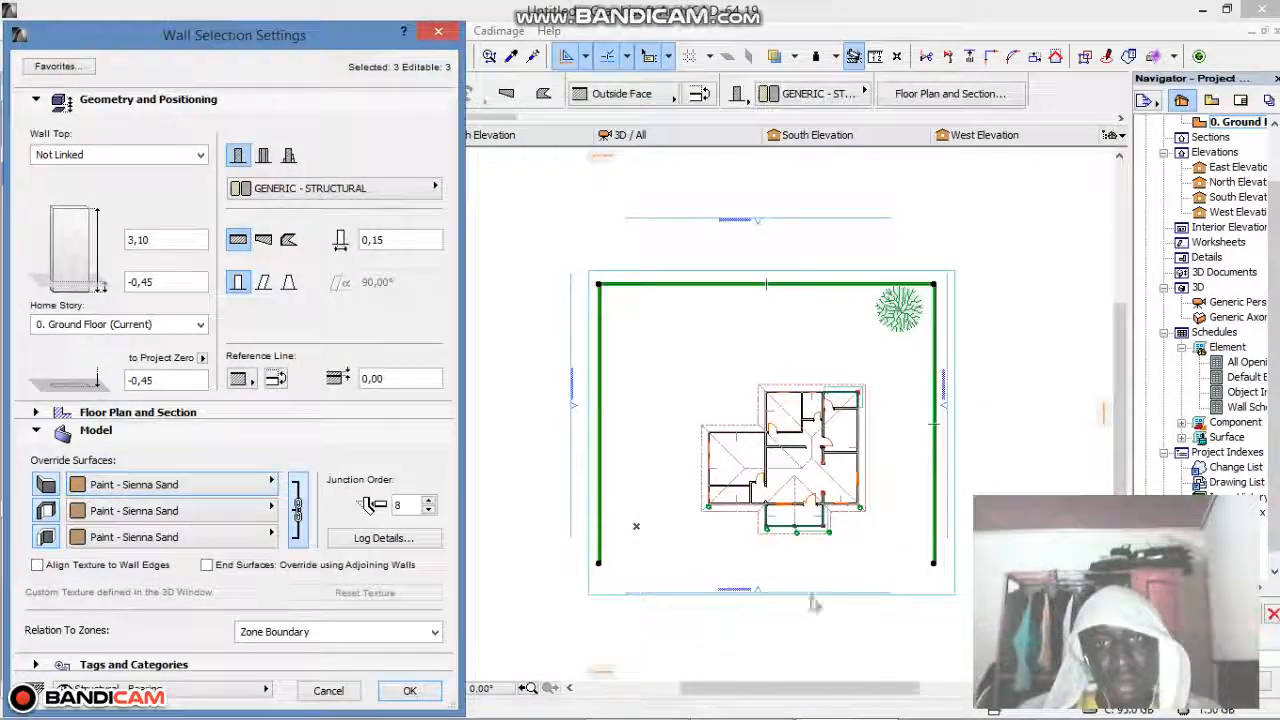
{"action": "left_click", "coordinate": [409, 690]}
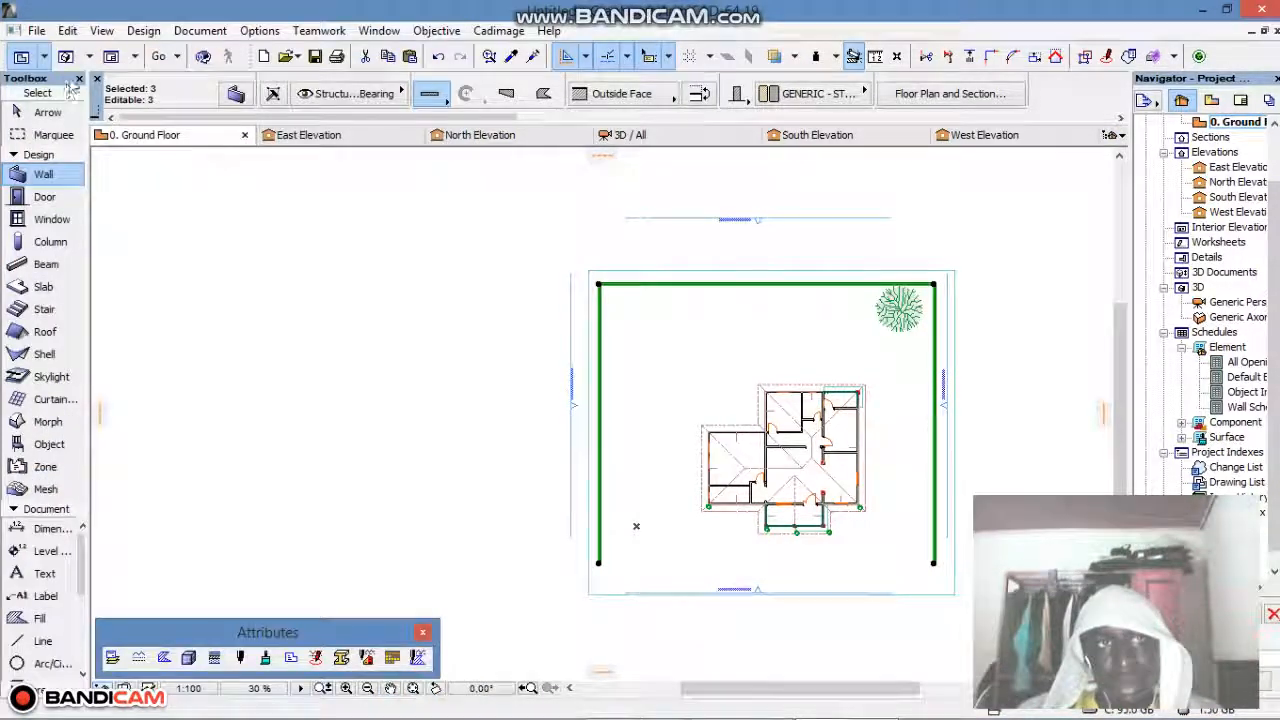
{"action": "left_click", "coordinate": [66, 56]}
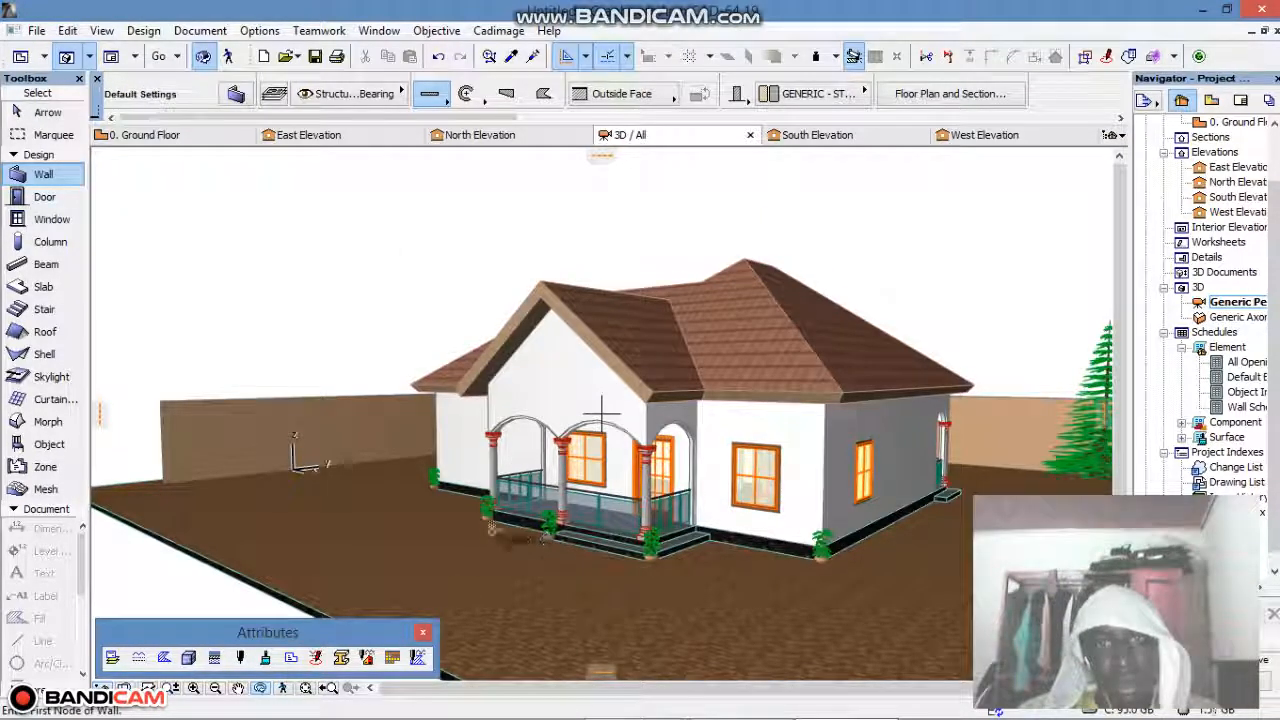
Override all surfaces of the three boundary walls with Stonework - 12 and check them in 3D from the front
{"action": "left_click", "coordinate": [20, 58]}
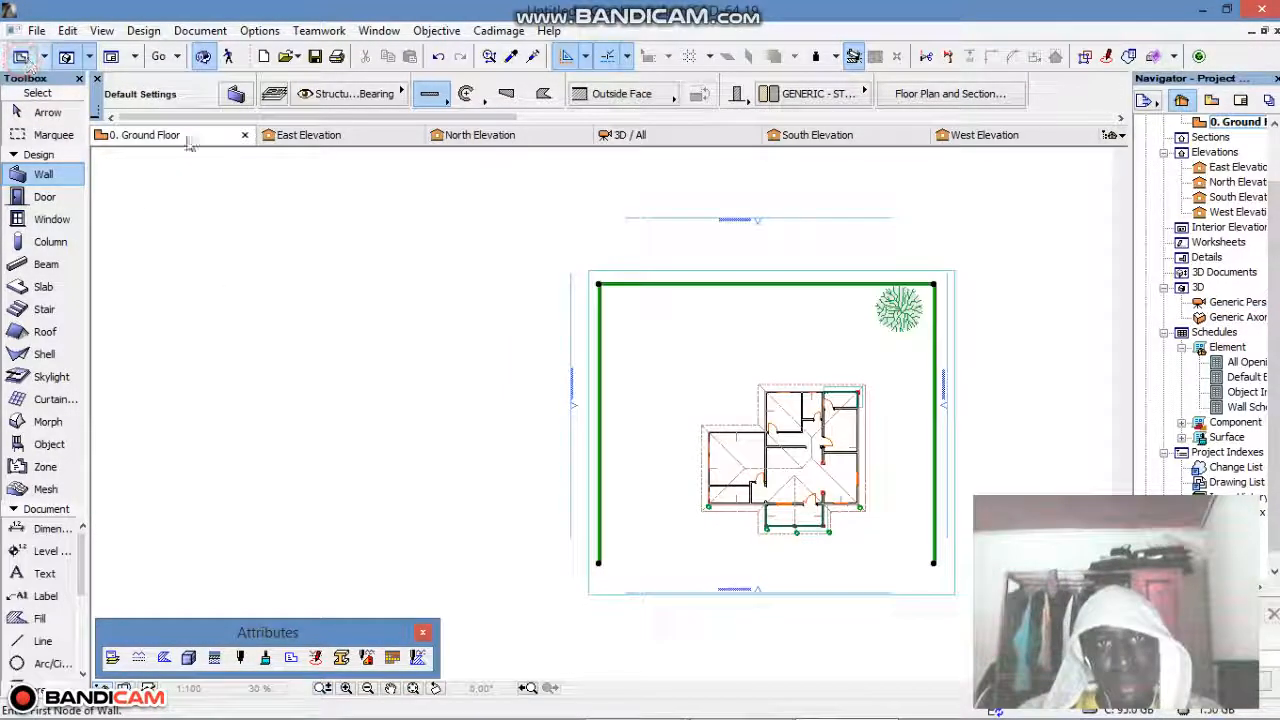
{"action": "left_click", "coordinate": [237, 97]}
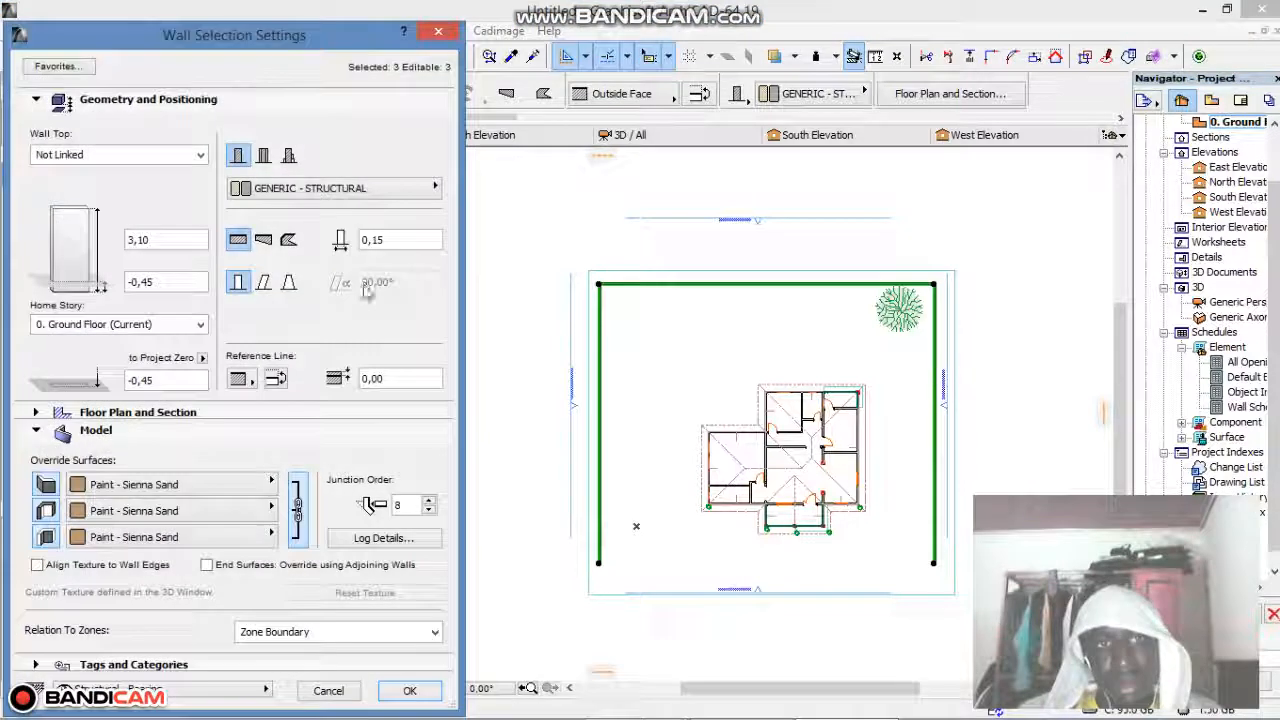
{"action": "left_click", "coordinate": [270, 484]}
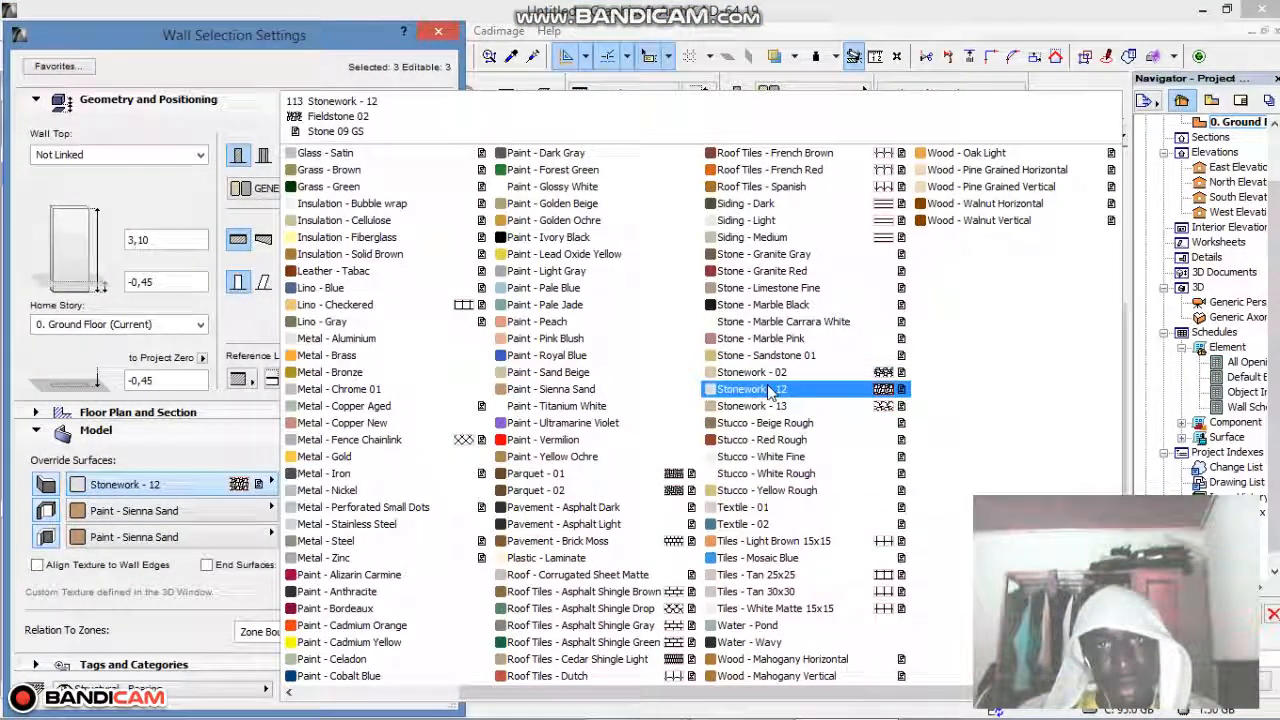
{"action": "left_click", "coordinate": [768, 389]}
{"action": "left_click", "coordinate": [433, 690]}
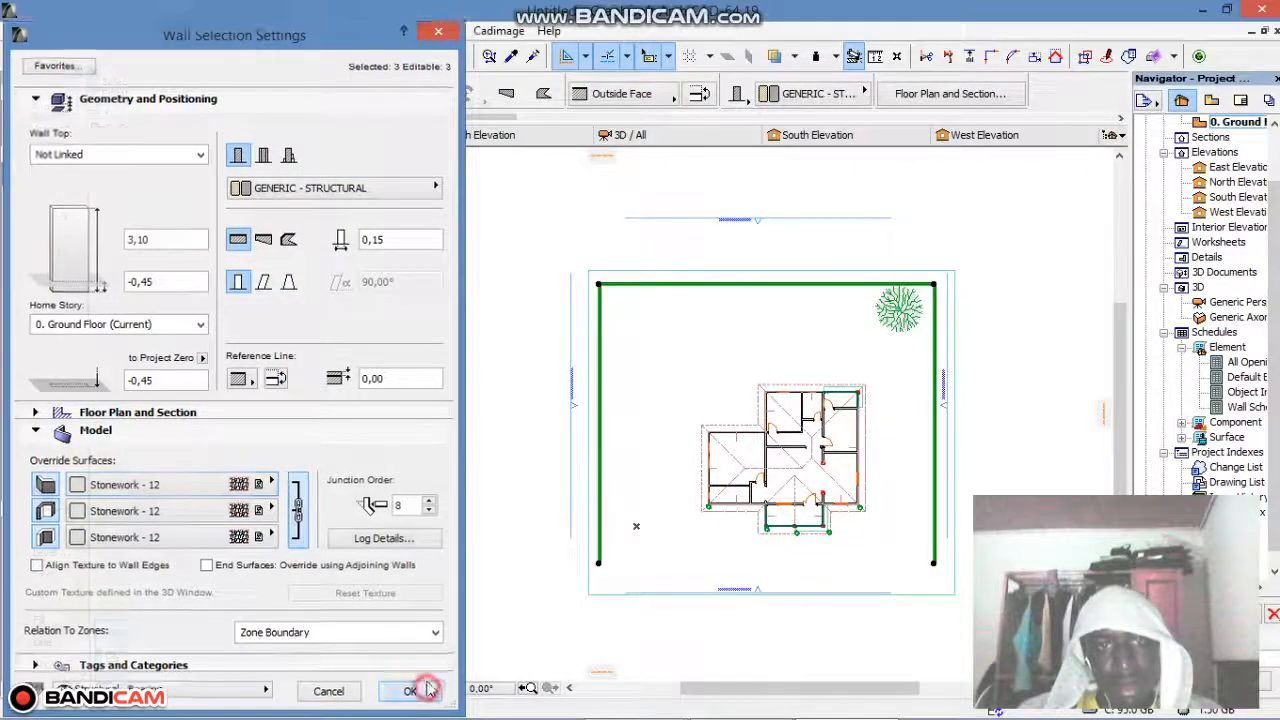
{"action": "left_click", "coordinate": [67, 57]}
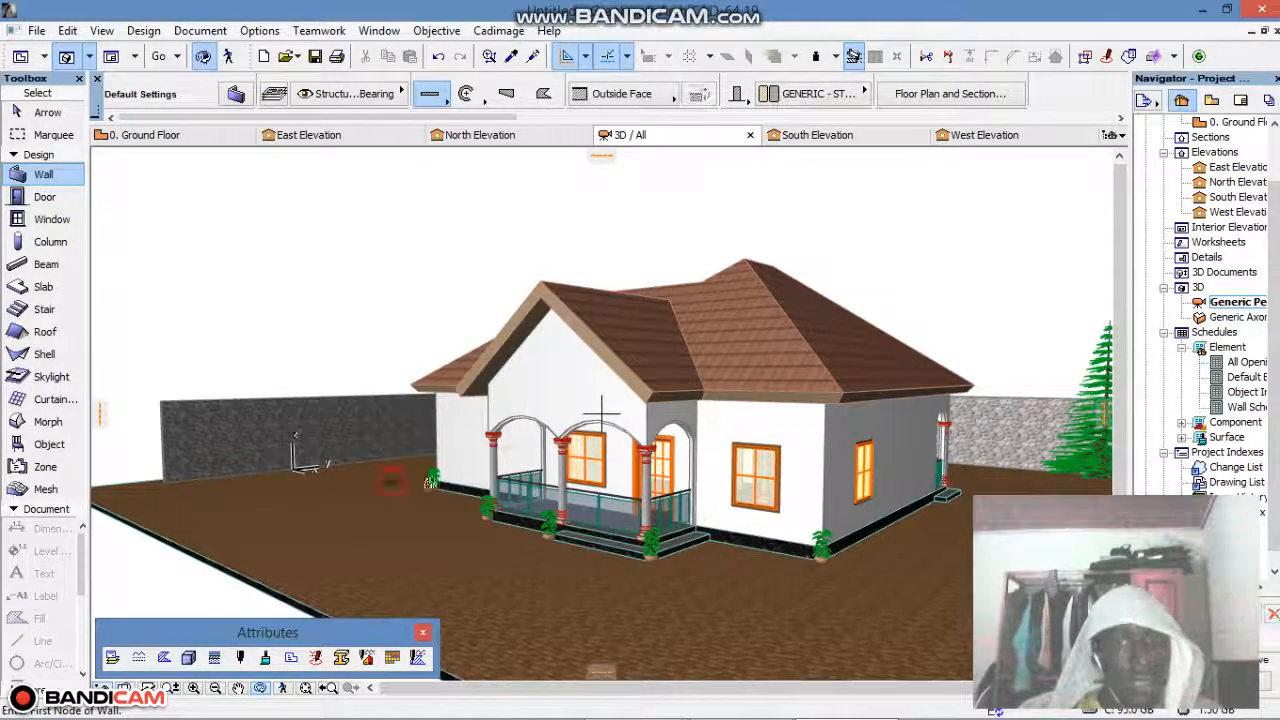
{"action": "middle_click_drag", "start_coordinate": [601, 411], "coordinate": [616, 456], "text": "shift"}
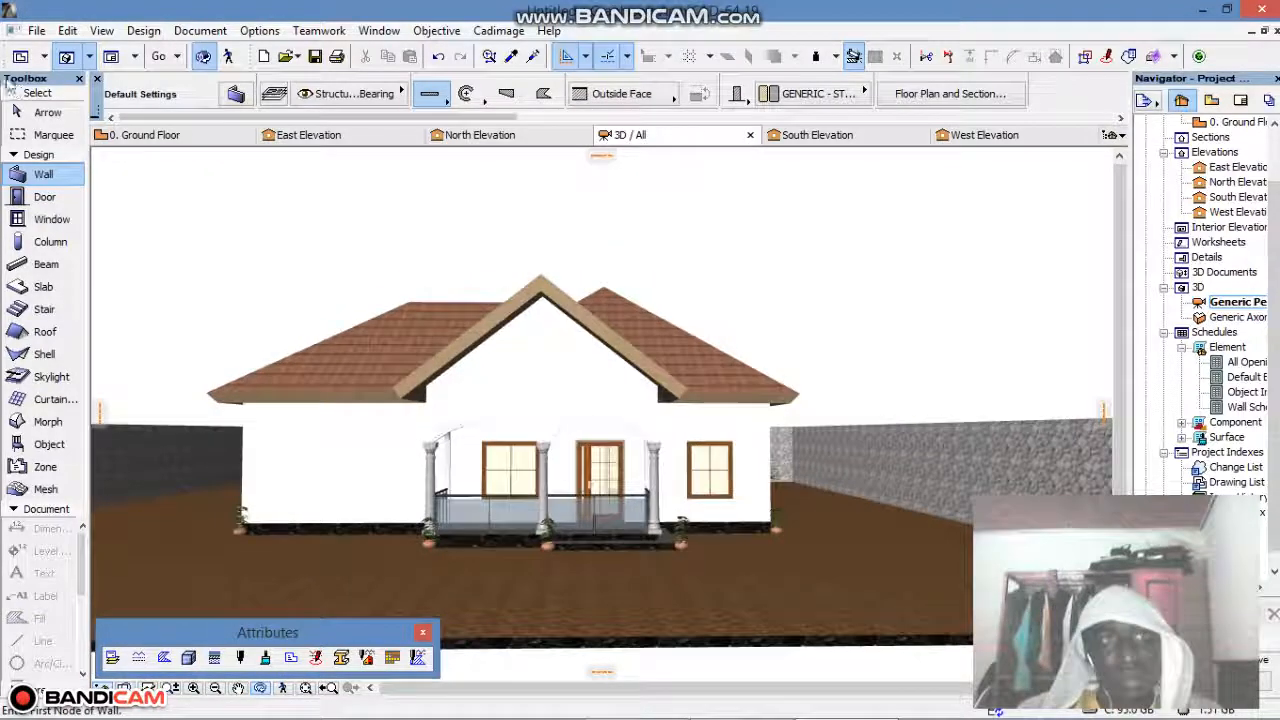
Choose Multiside Window 19 from Special Windows 19 as the default window and open its preview and positioning settings
{"action": "left_click", "coordinate": [14, 57]}
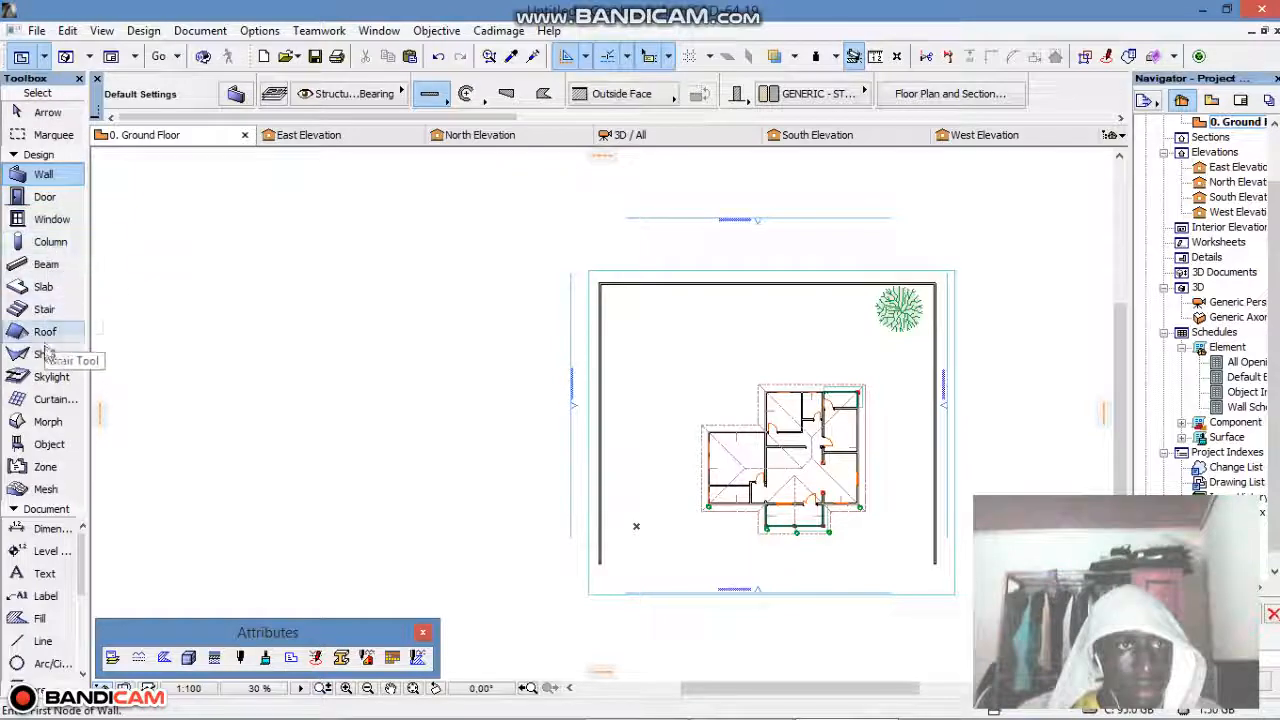
{"action": "left_click", "coordinate": [42, 222]}
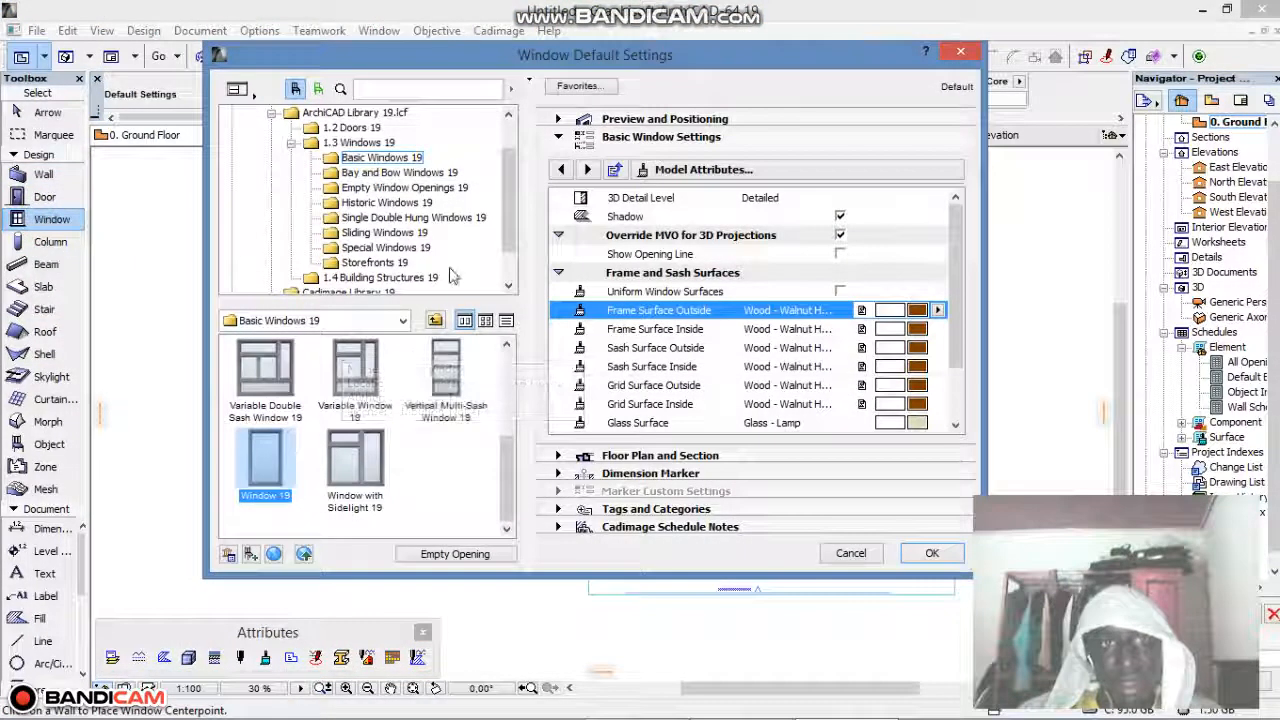
{"action": "left_click", "coordinate": [366, 247]}
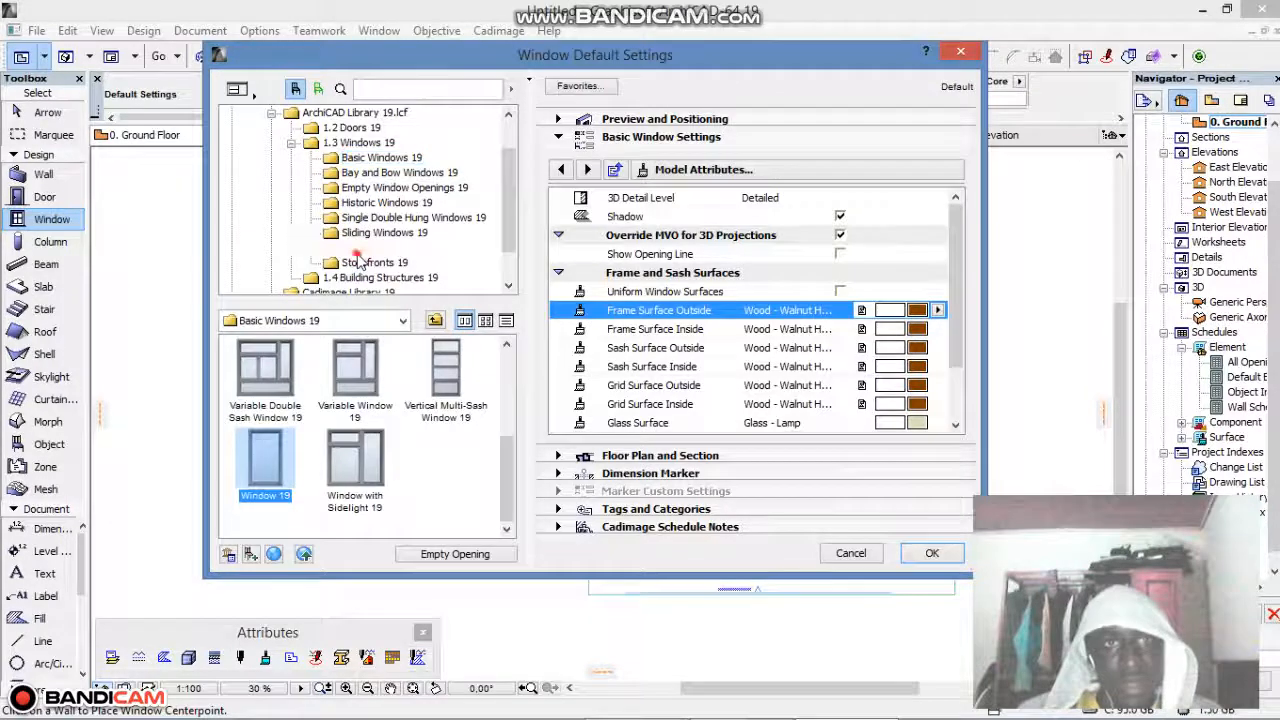
{"action": "mouse_move", "coordinate": [506, 385]}
{"action": "left_mouse_down"}
{"action": "mouse_move", "coordinate": [497, 473]}
{"action": "mouse_move", "coordinate": [493, 366]}
{"action": "left_mouse_up"}
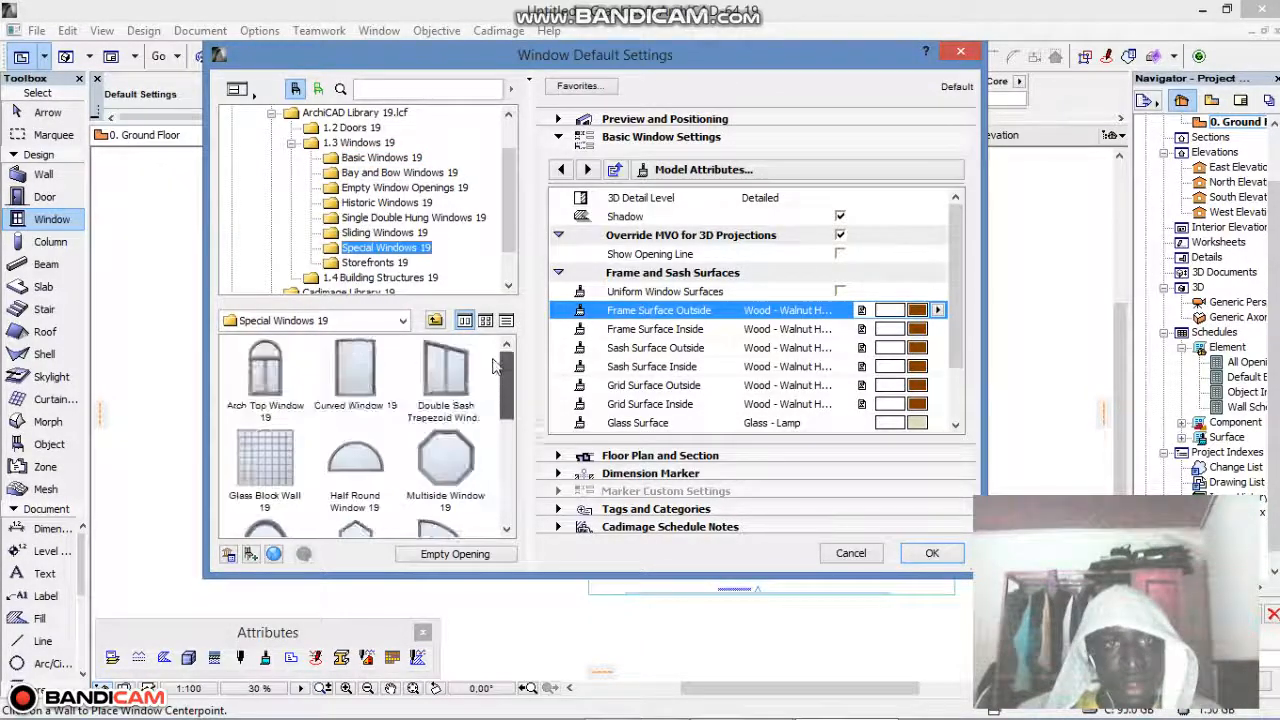
{"action": "left_click", "coordinate": [445, 460]}
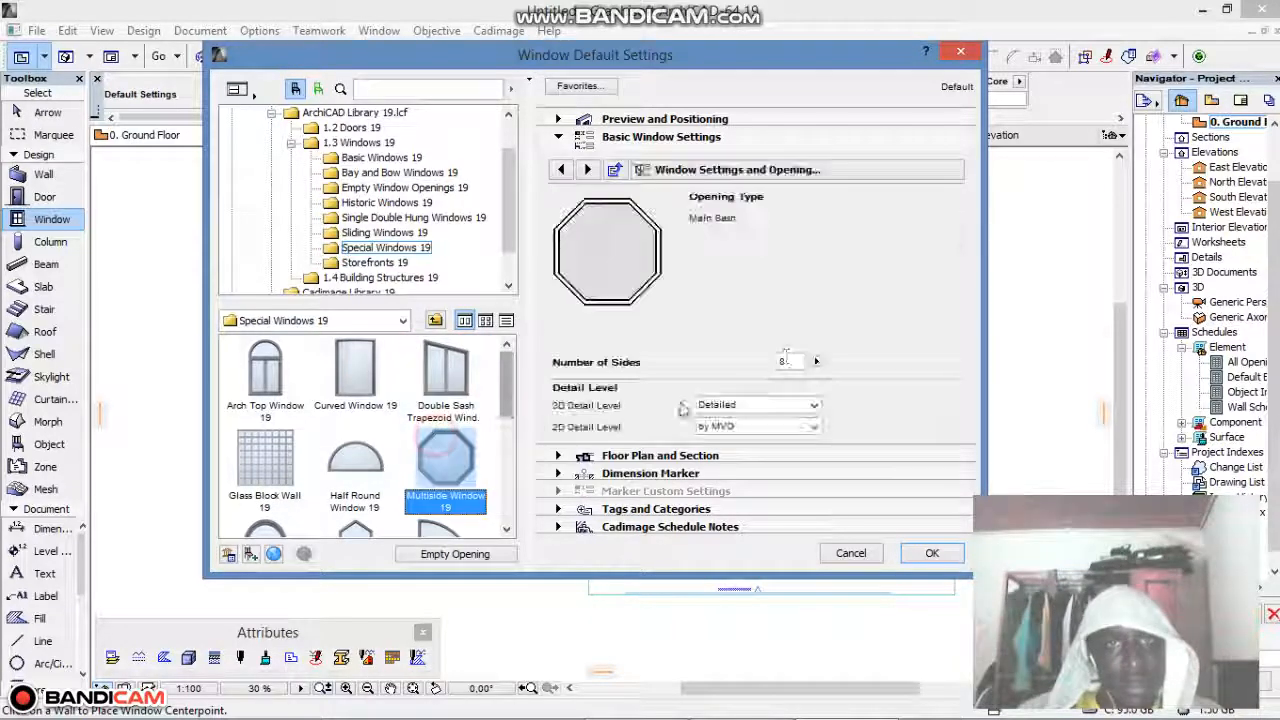
{"action": "left_click", "coordinate": [645, 119]}
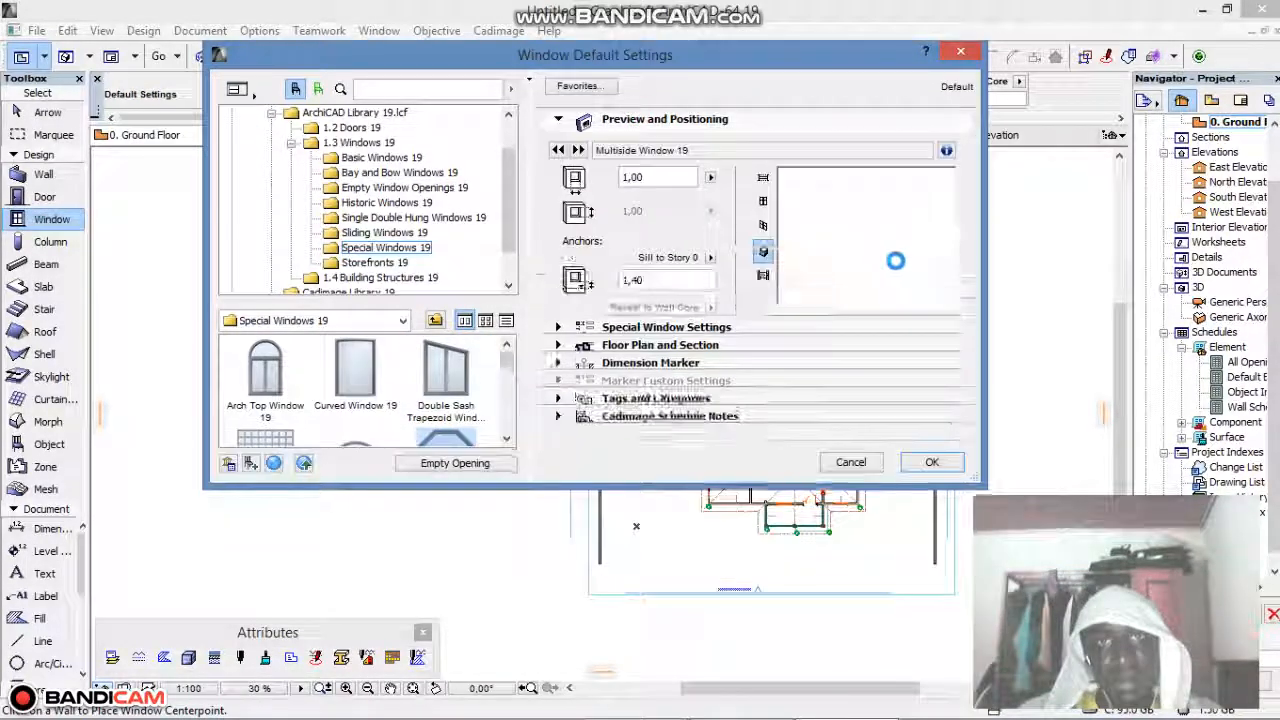
Try a default size of 0,60 with a sill height of 0,00 for the multiside window
{"action": "left_click", "coordinate": [661, 279]}
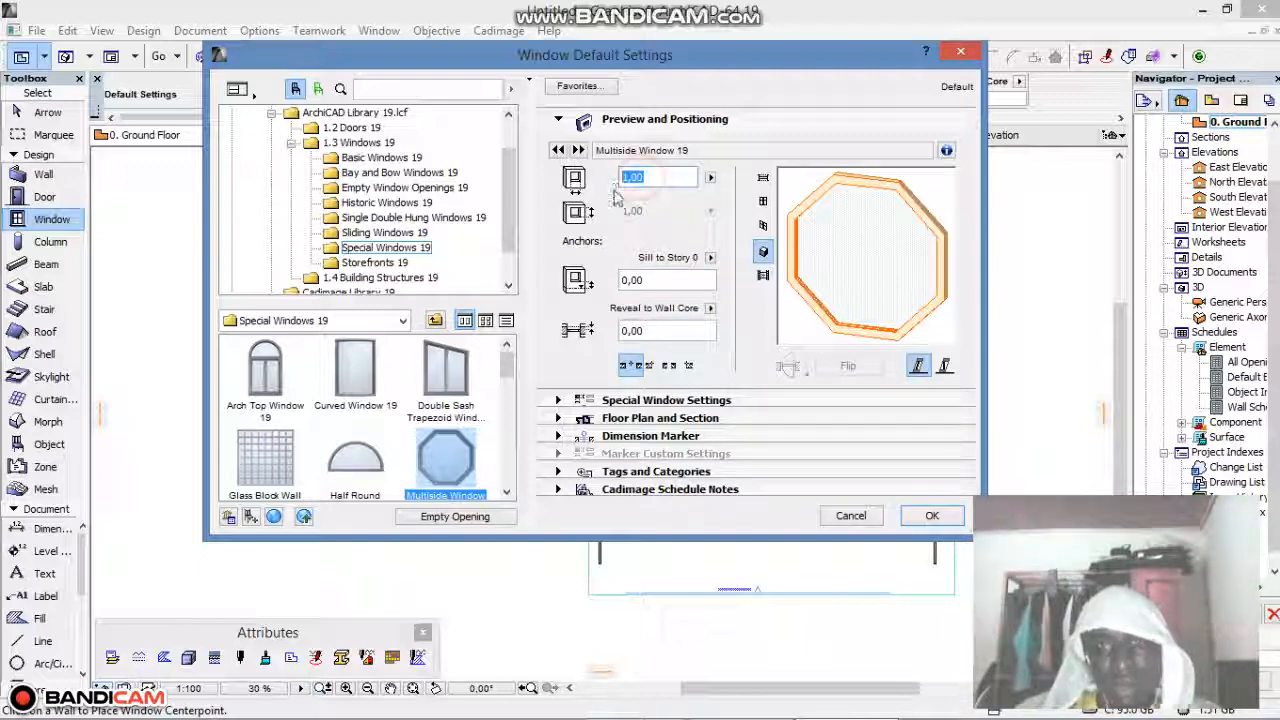
{"action": "key", "text": "BackSpace"}
{"action": "type", "text": ",6"}
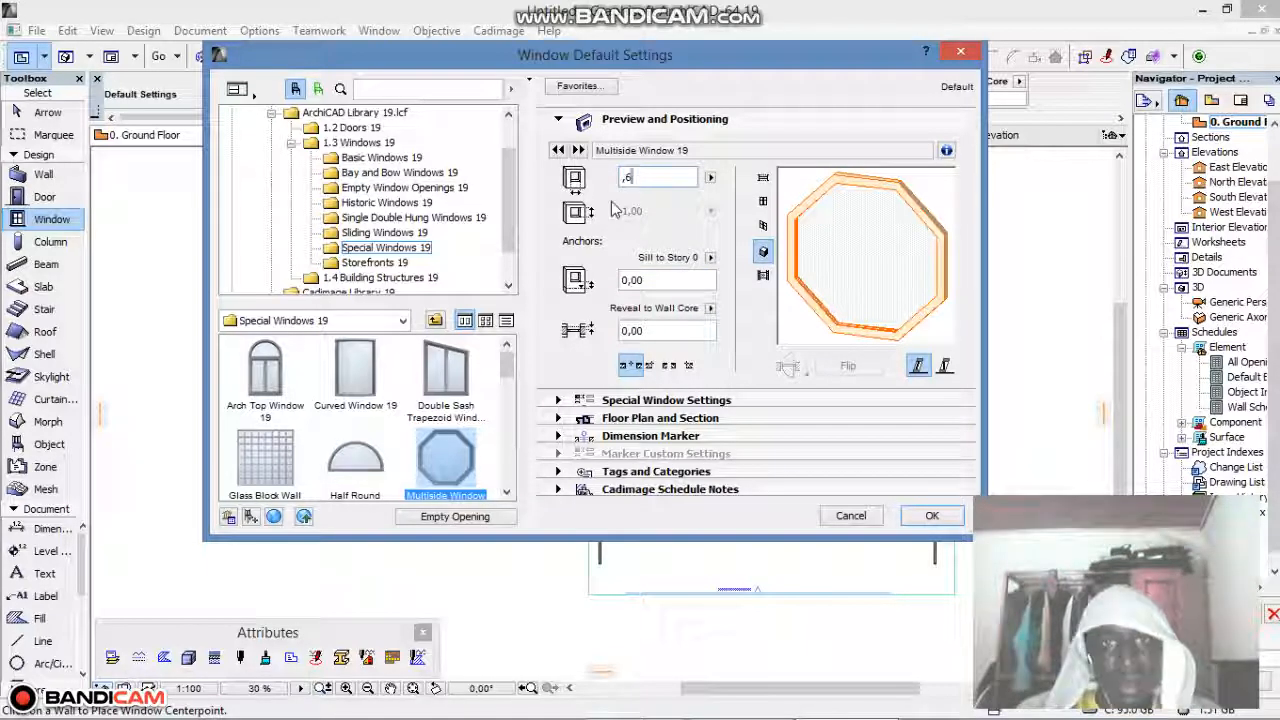
{"action": "type", "text": "0"}
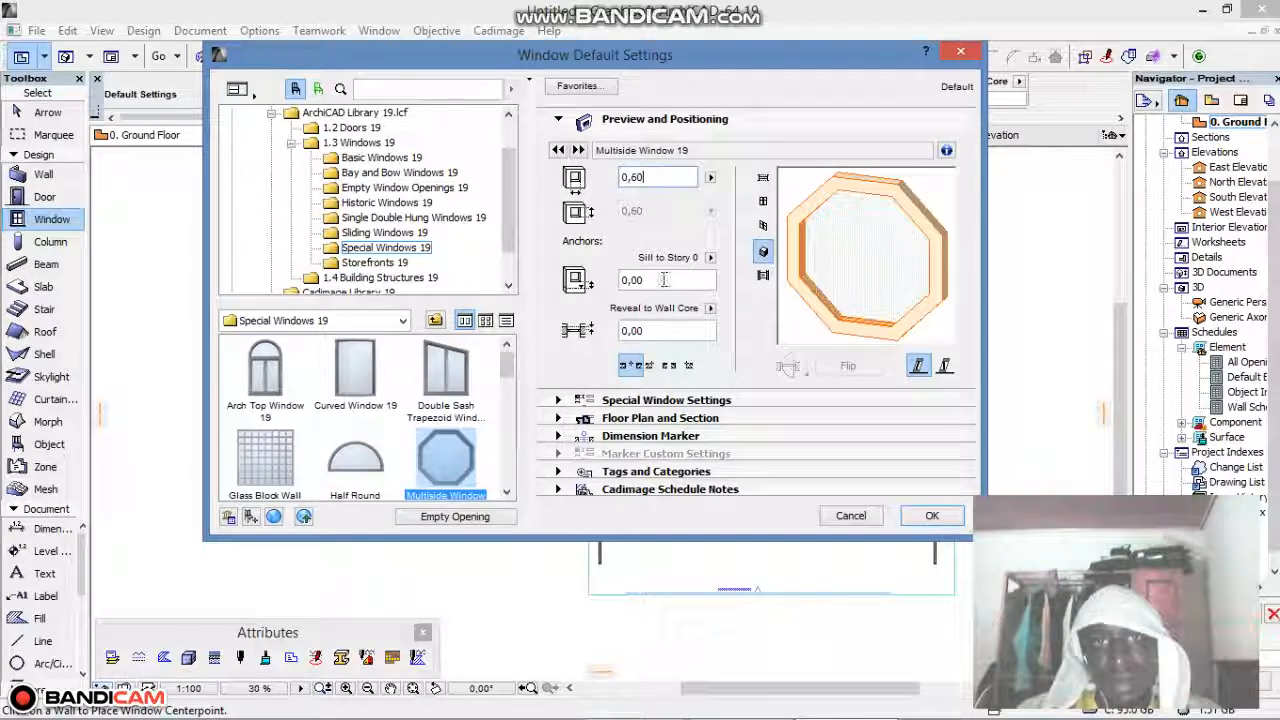
Set the default multiside window's sill height to 3,10 and its width to 1,00
{"action": "double_click", "coordinate": [662, 280]}
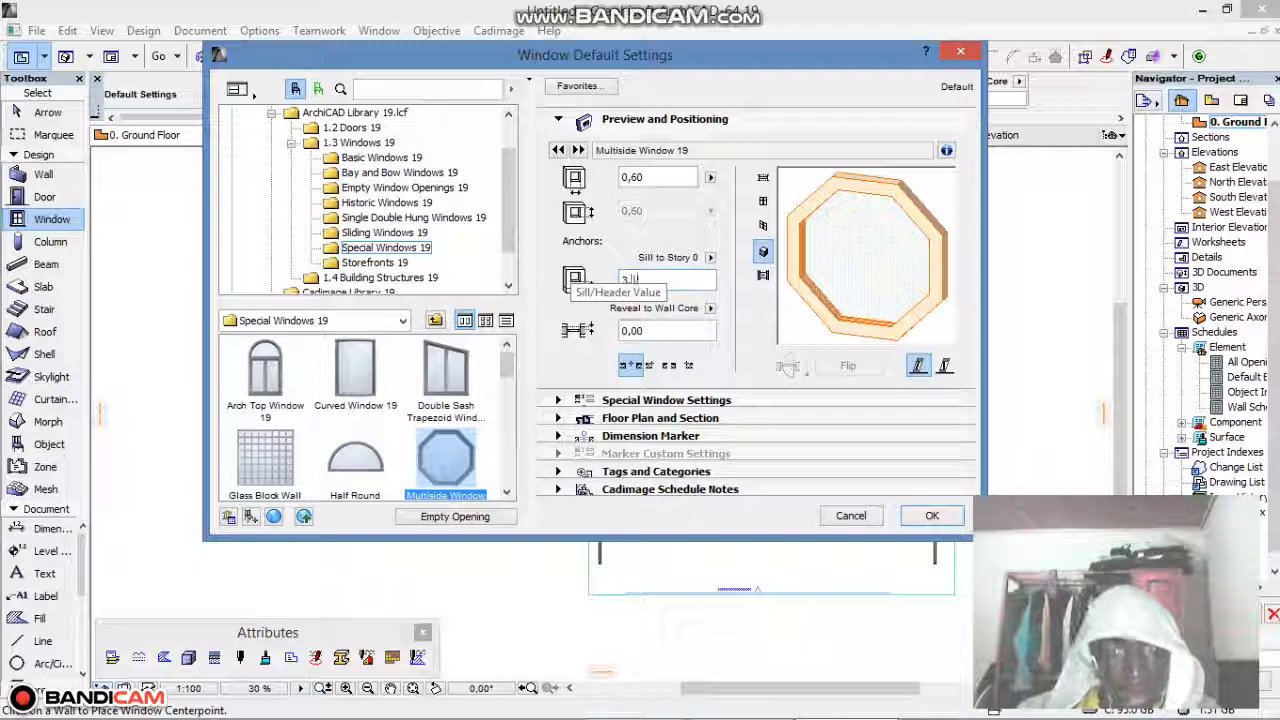
{"action": "left_click", "coordinate": [647, 177]}
{"action": "type", "text": "1,"}
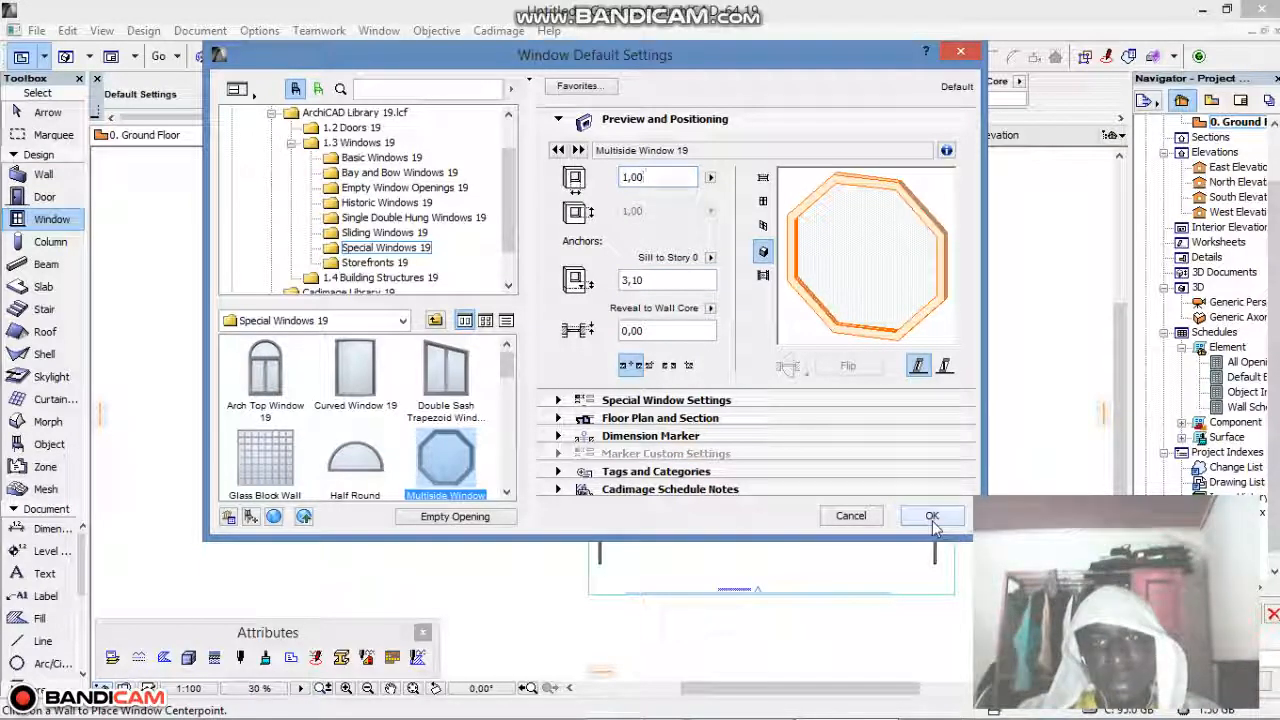
{"action": "left_click", "coordinate": [933, 522]}
Place the octagonal window in the porch's front wall, centred on the middle column, and check it in 3D
{"action": "scroll", "coordinate": [814, 554], "scroll_direction": "up", "scroll_amount": 10}
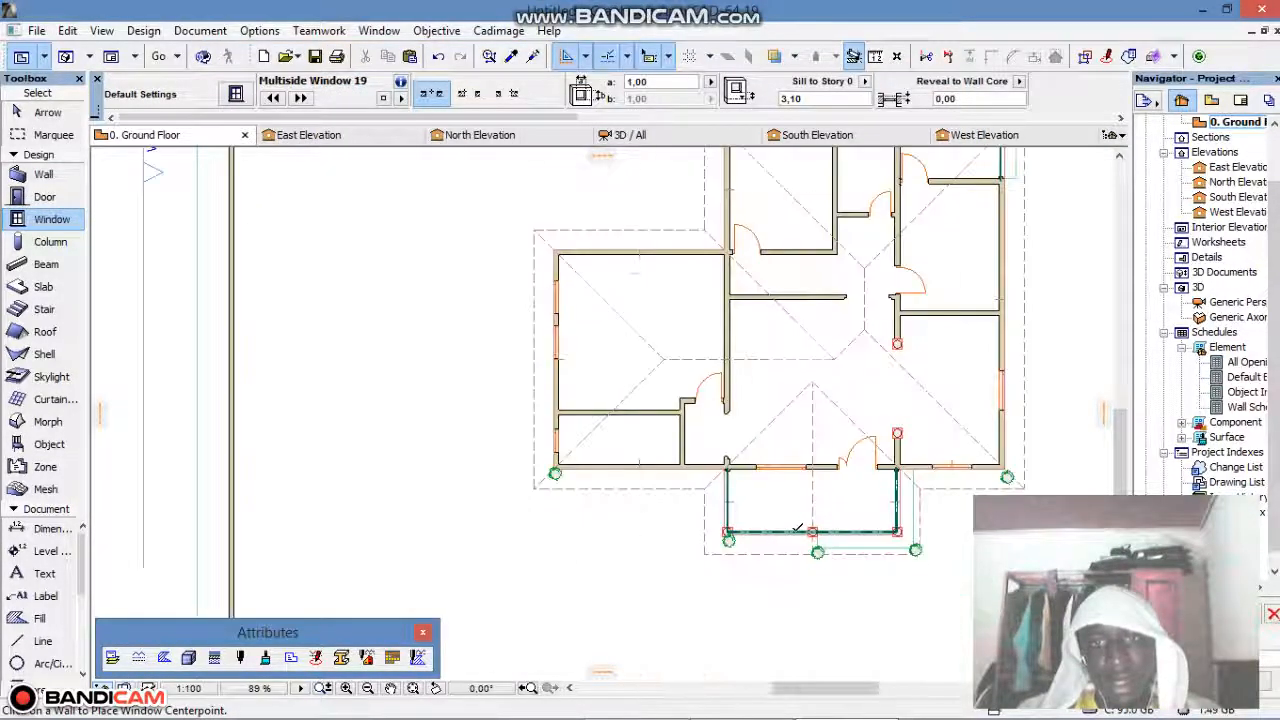
{"action": "left_click", "coordinate": [798, 446]}
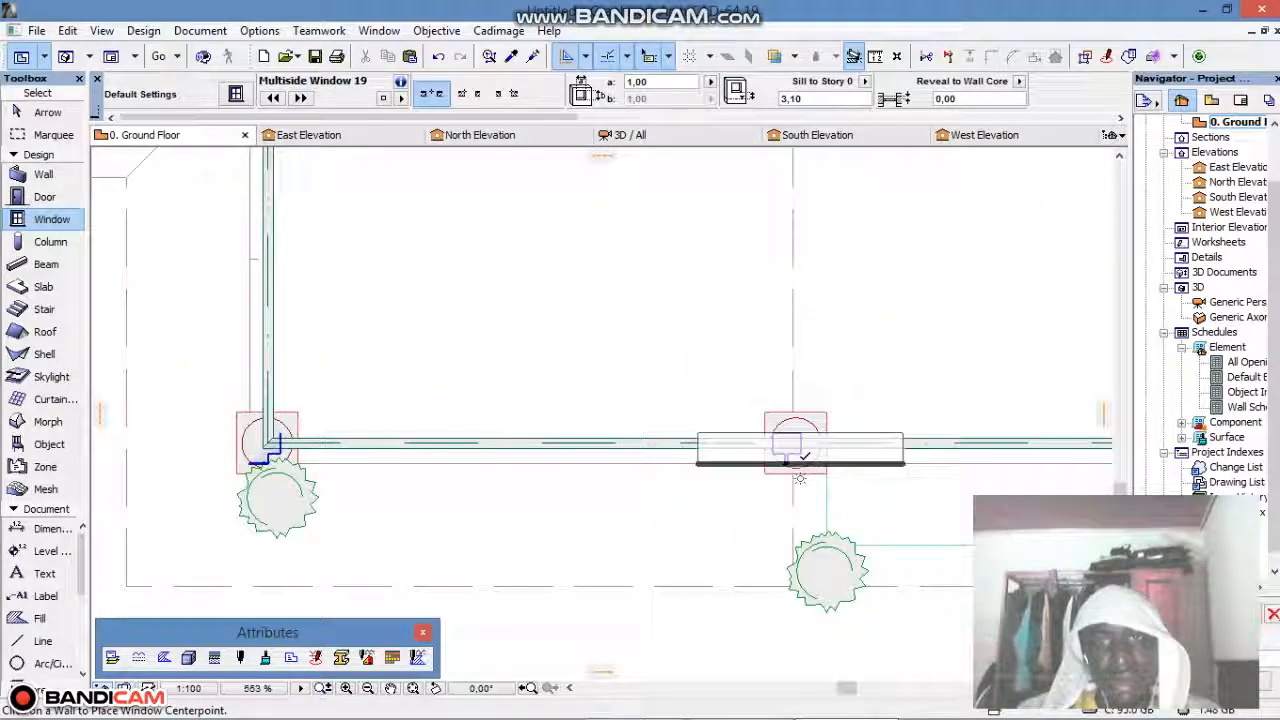
{"action": "left_click", "coordinate": [803, 458]}
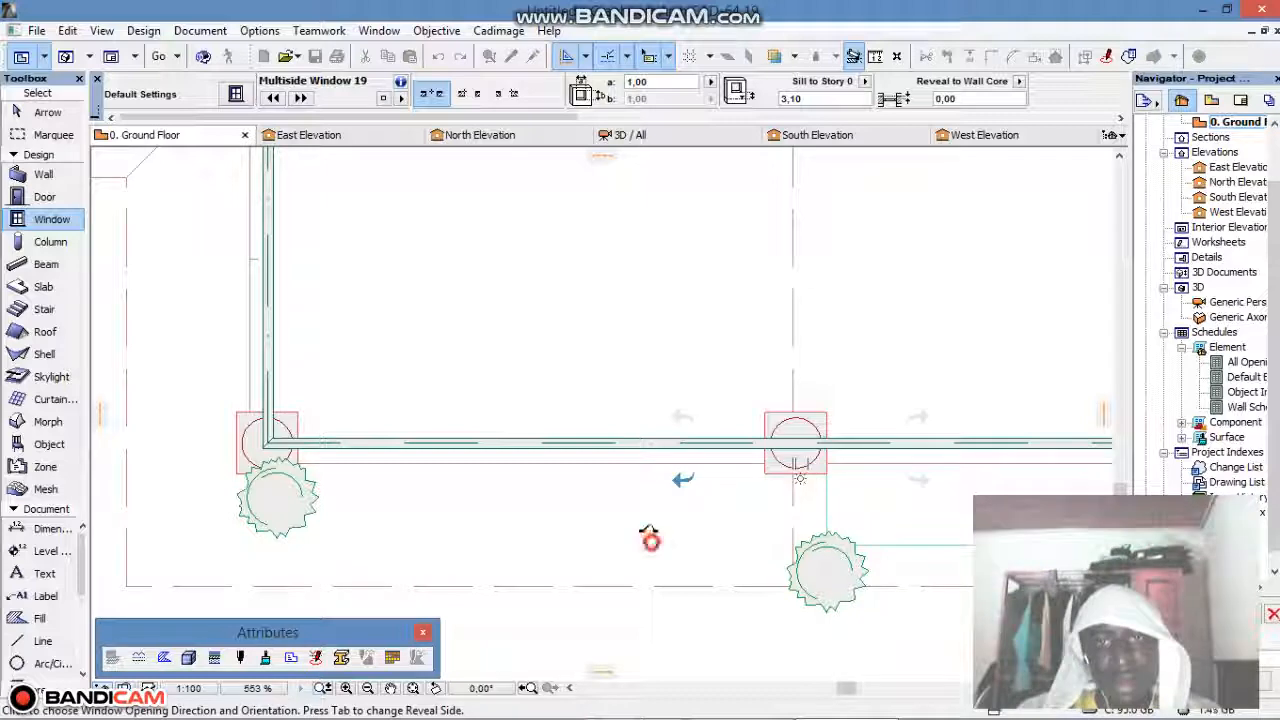
{"action": "left_click", "coordinate": [650, 540]}
{"action": "left_click", "coordinate": [66, 57]}
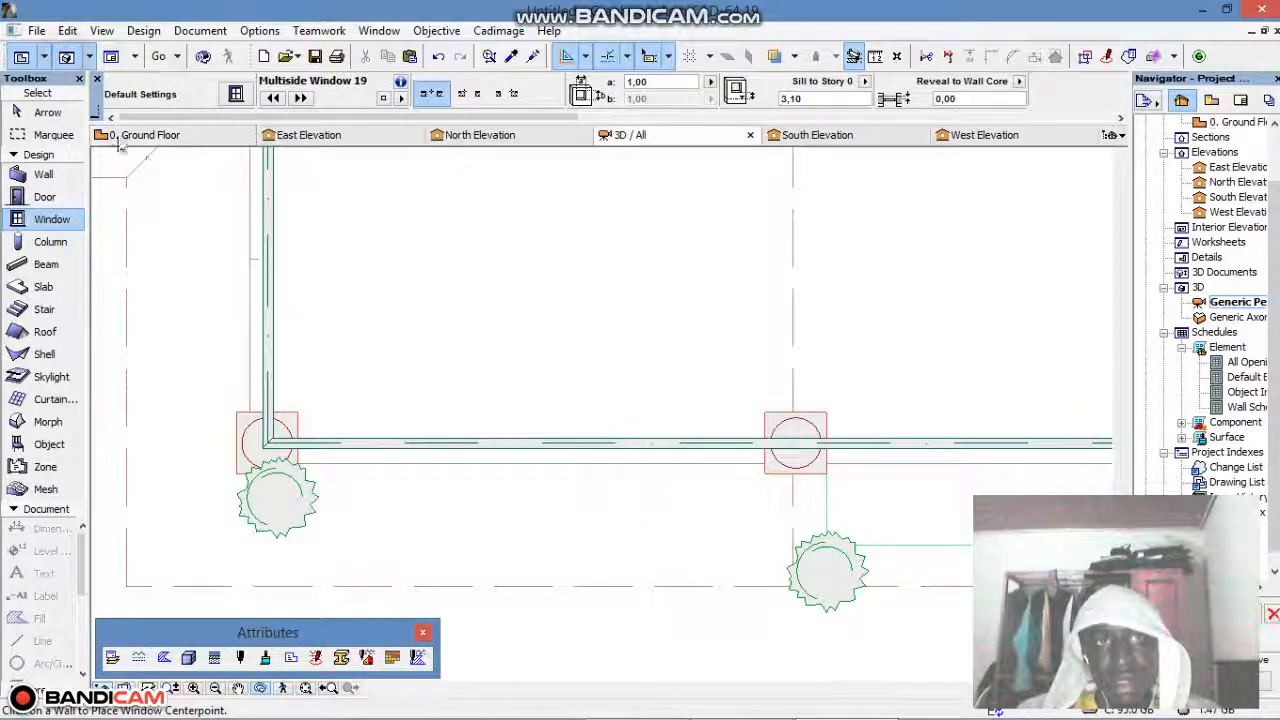
{"action": "scroll", "coordinate": [543, 388], "scroll_direction": "up", "scroll_amount": 3}
{"action": "scroll", "coordinate": [543, 388], "scroll_direction": "up", "scroll_amount": 2}
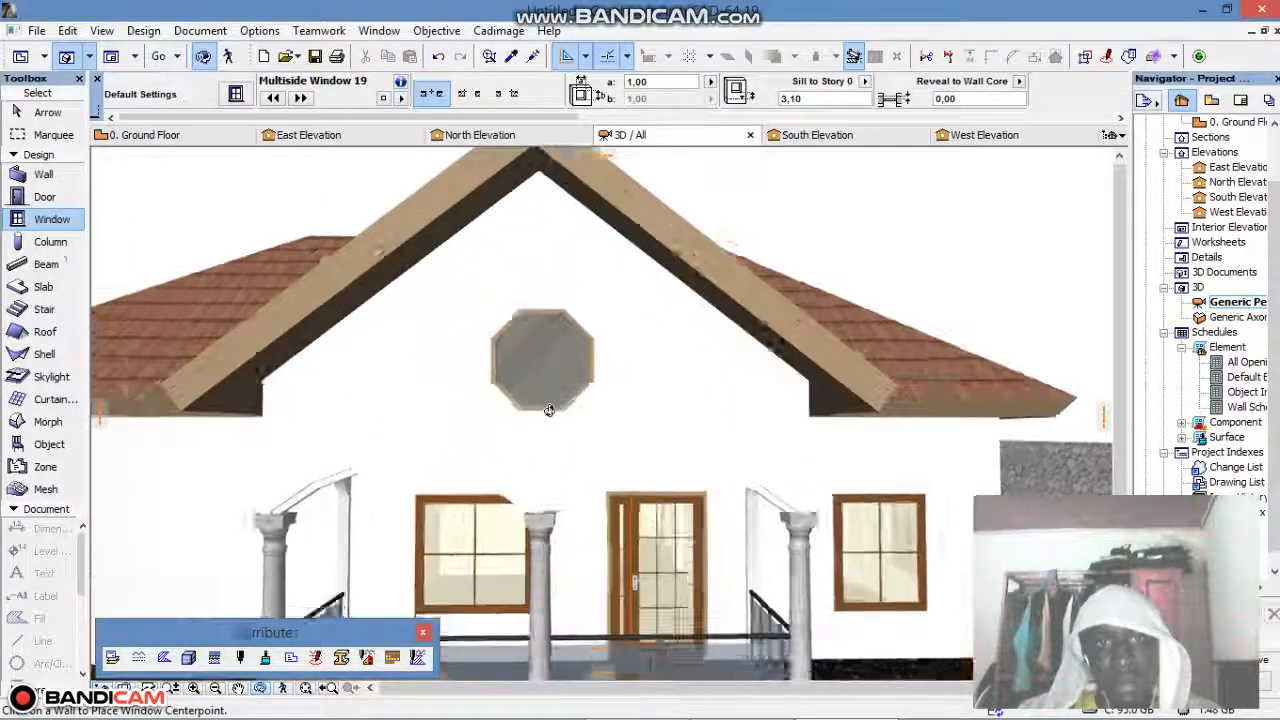
{"action": "scroll", "coordinate": [583, 400], "scroll_direction": "down", "scroll_amount": 3}
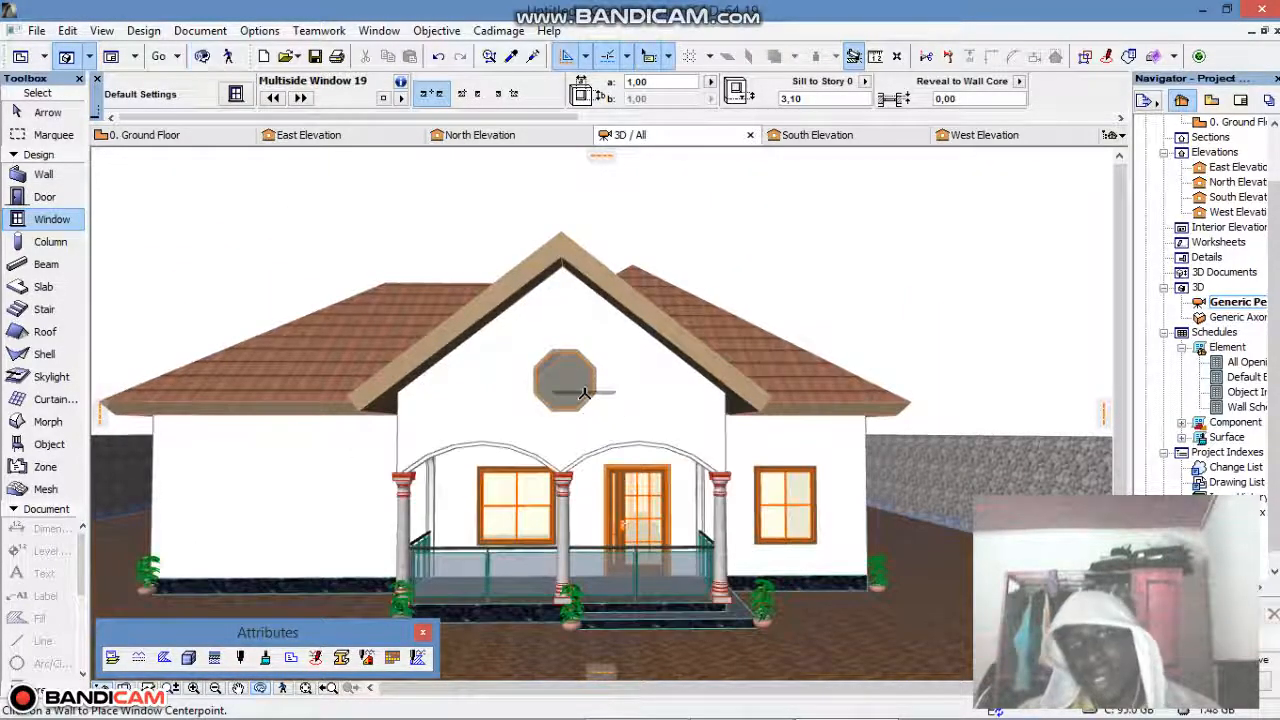
Set the sill height of the octagonal window in the front gable to 3,50
{"action": "left_click", "coordinate": [586, 391], "text": "shift"}
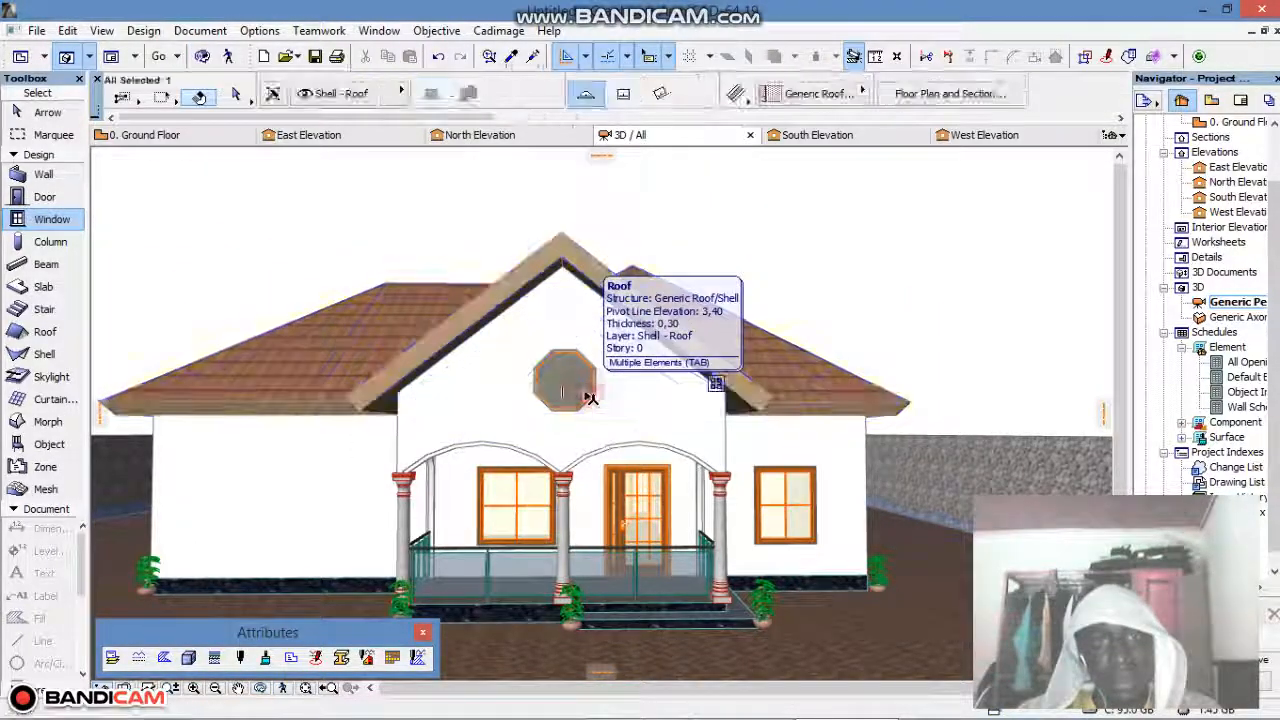
{"action": "key", "text": "Escape"}
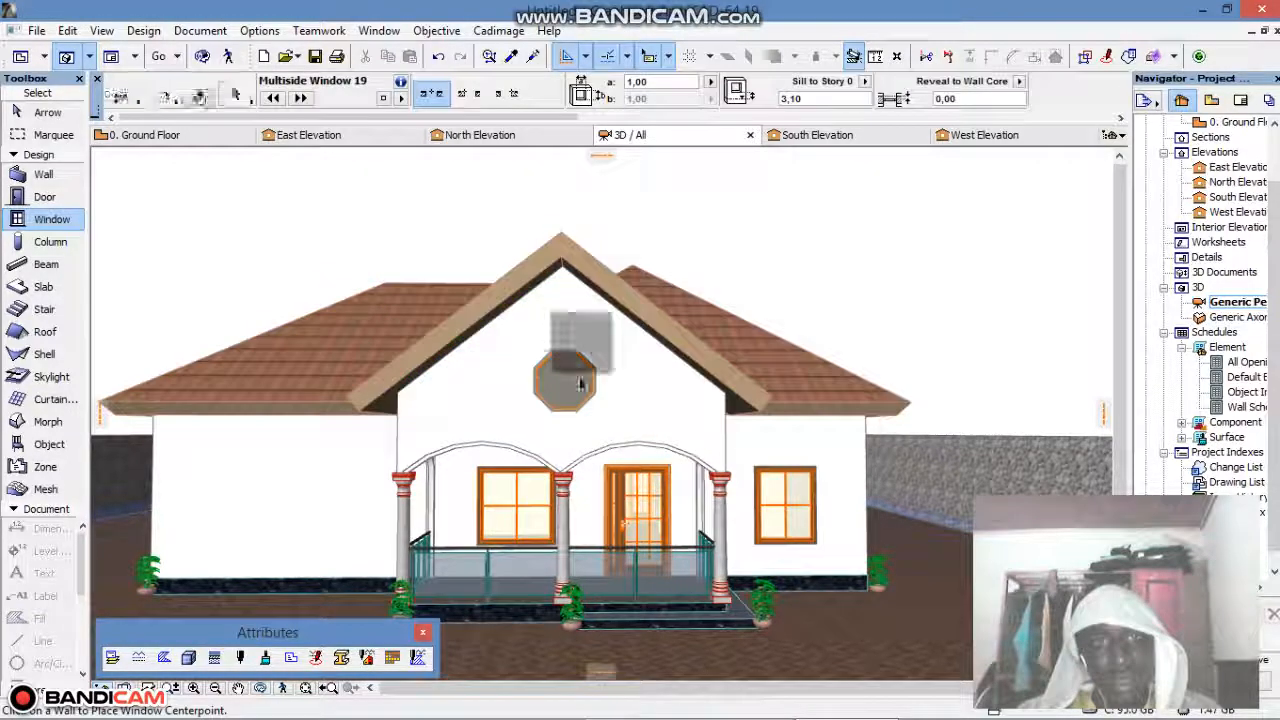
{"action": "left_click", "coordinate": [592, 378], "text": "shift"}
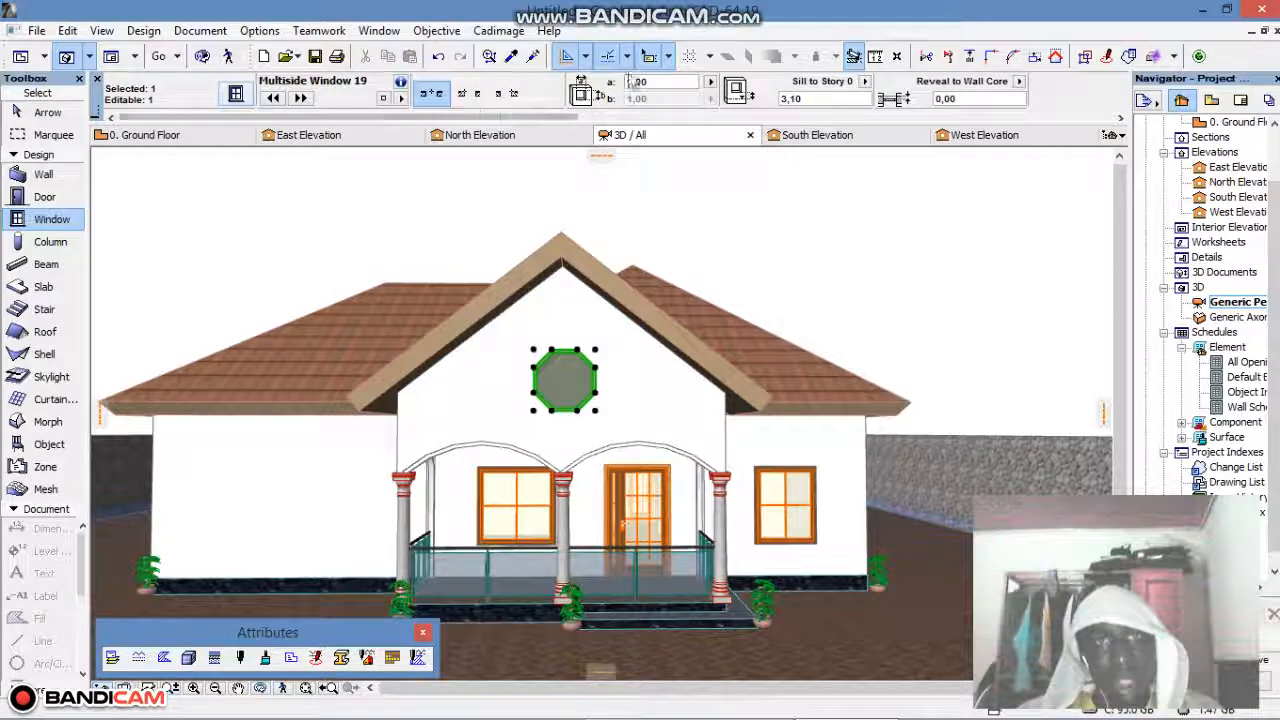
{"action": "scroll", "coordinate": [632, 82], "scroll_direction": "down", "scroll_amount": 1}
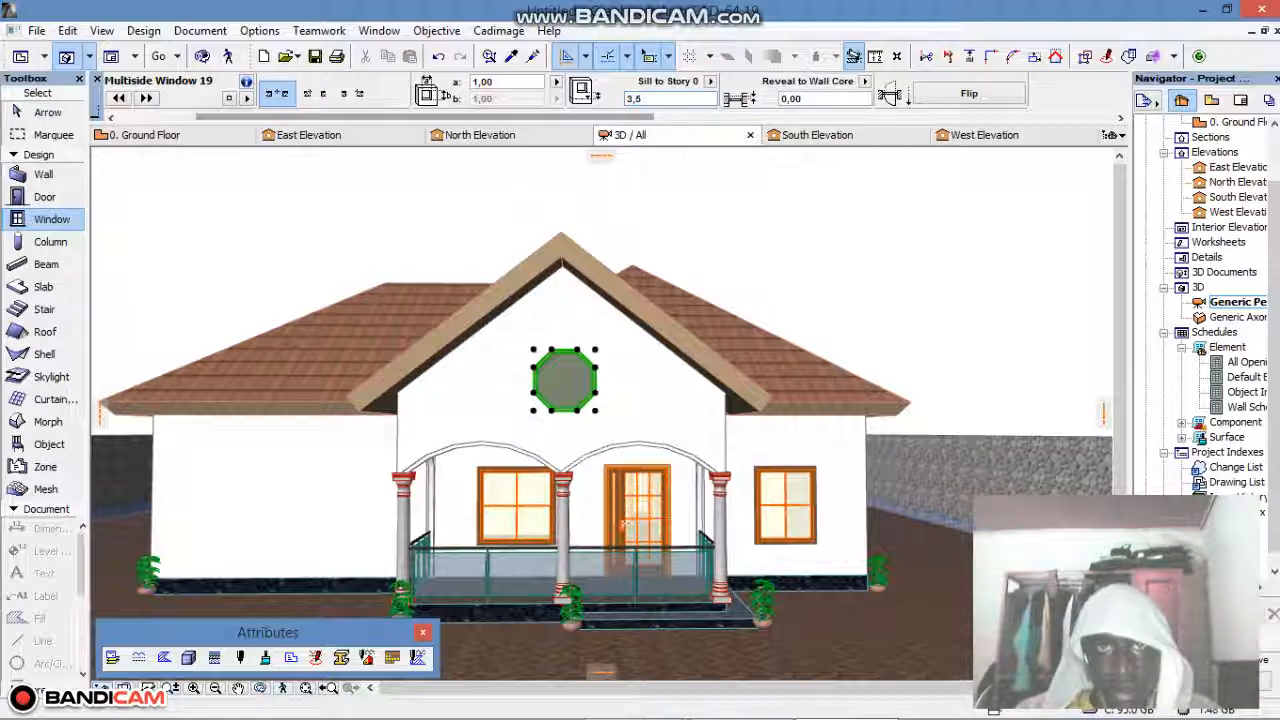
{"action": "key", "text": "Return"}
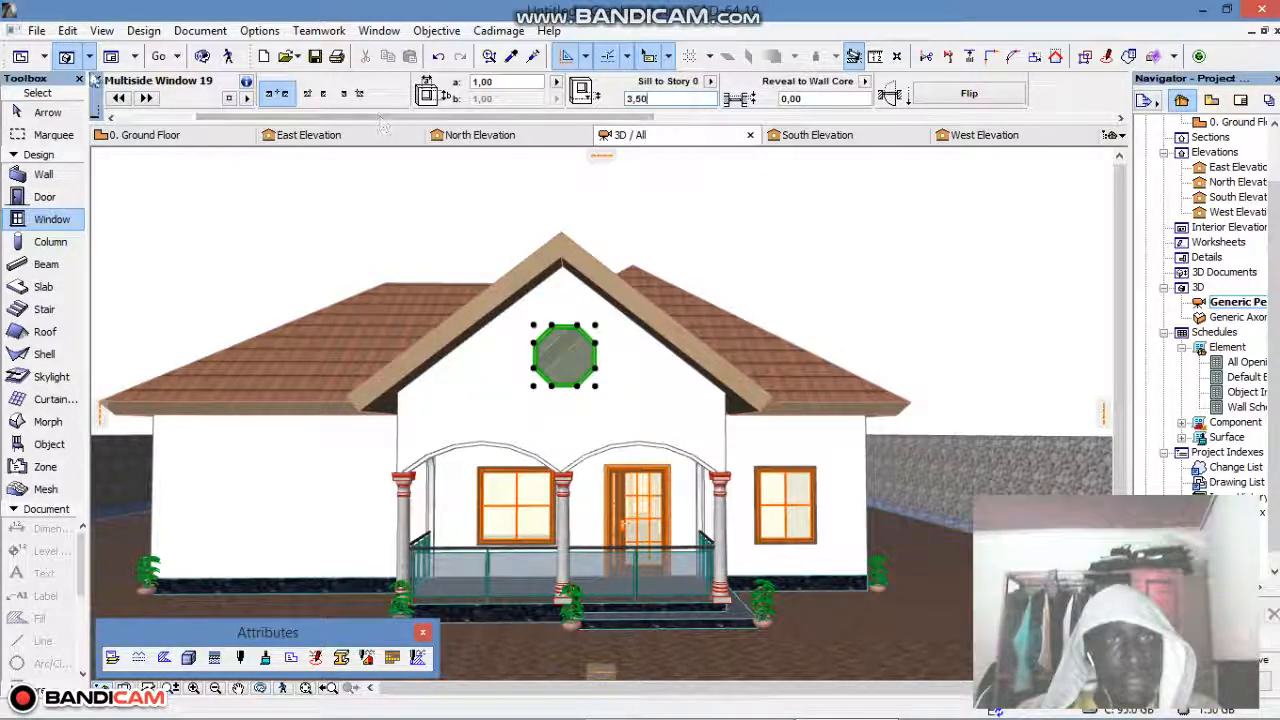
Change the gable window's main sash type to H-V Grid with 3 vertical and 3 horizontal panes
{"action": "scroll", "coordinate": [222, 100], "scroll_direction": "up", "scroll_amount": 1}
{"action": "left_click", "coordinate": [236, 94]}
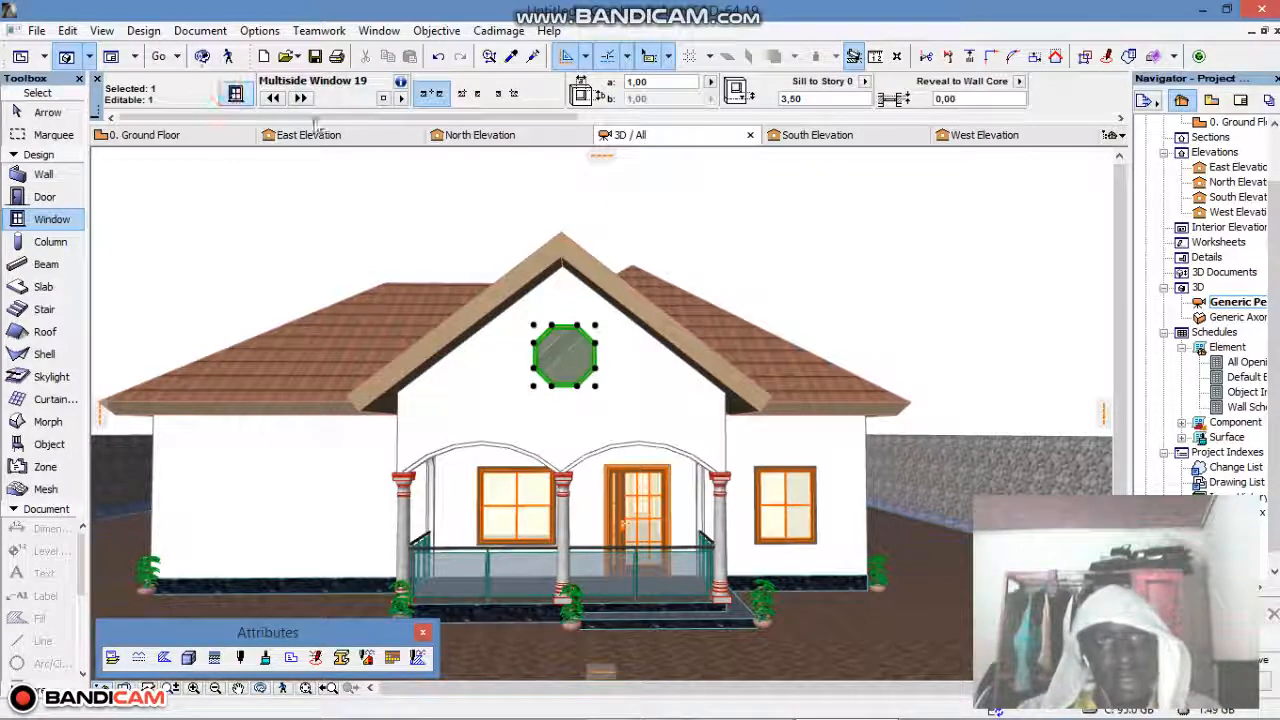
{"action": "left_click", "coordinate": [612, 399]}
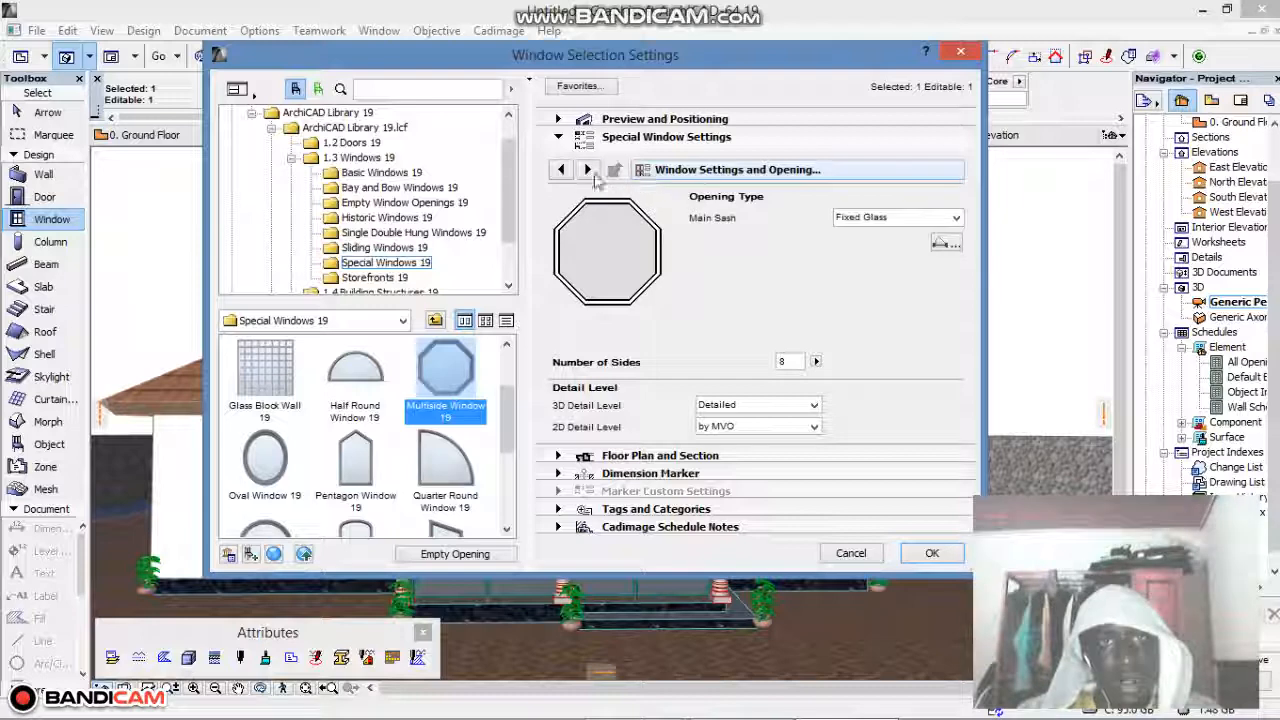
{"action": "left_click", "coordinate": [586, 169]}
{"action": "left_click", "coordinate": [587, 169]}
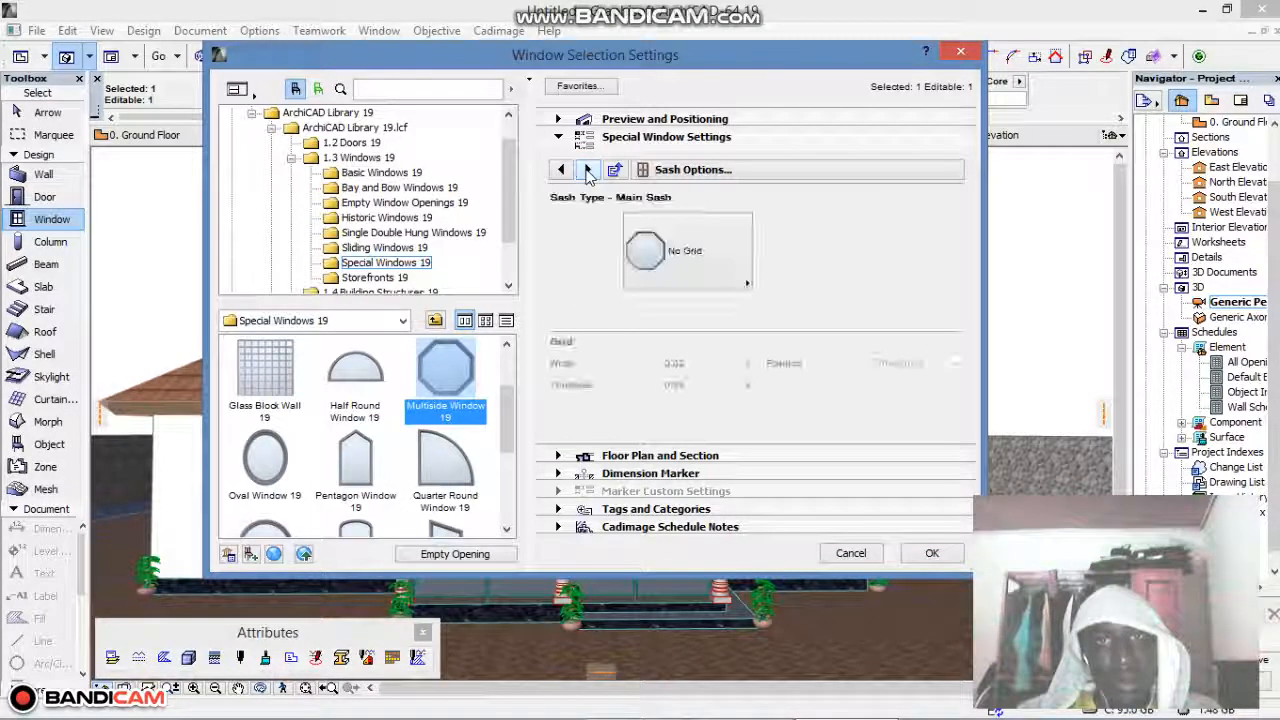
{"action": "left_click", "coordinate": [697, 284]}
{"action": "left_click", "coordinate": [800, 308]}
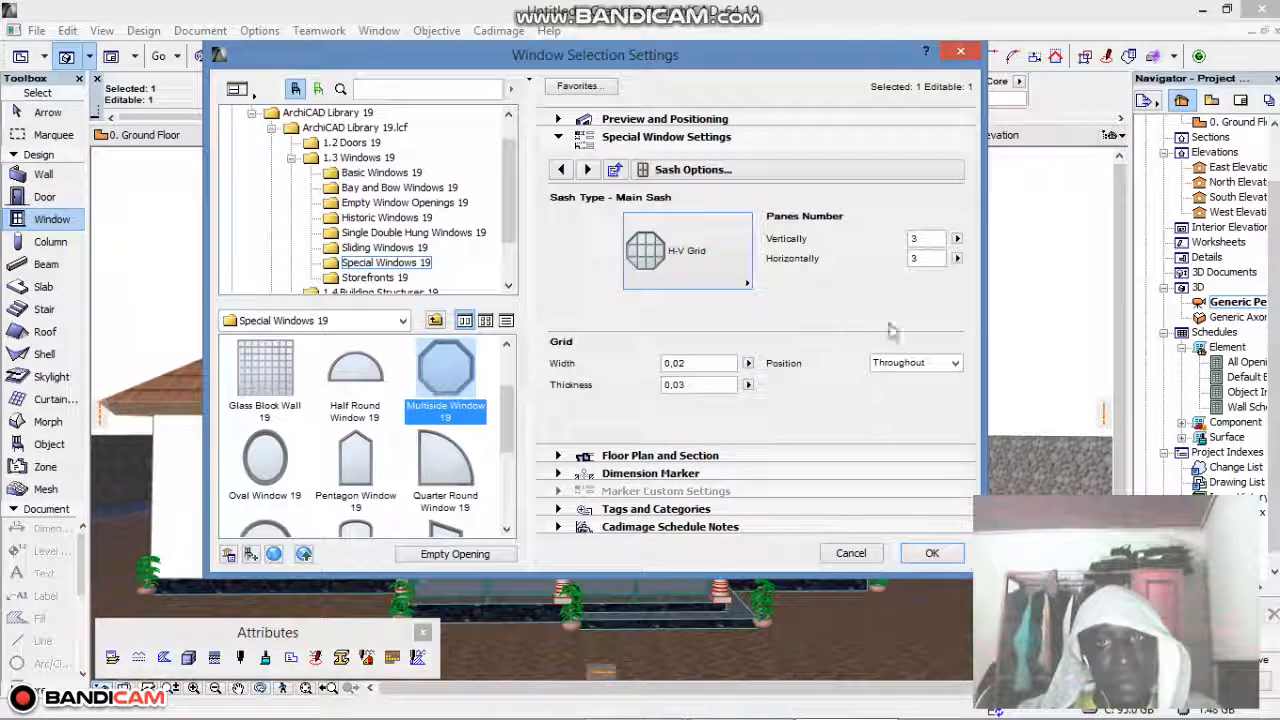
{"action": "double_click", "coordinate": [925, 239]}
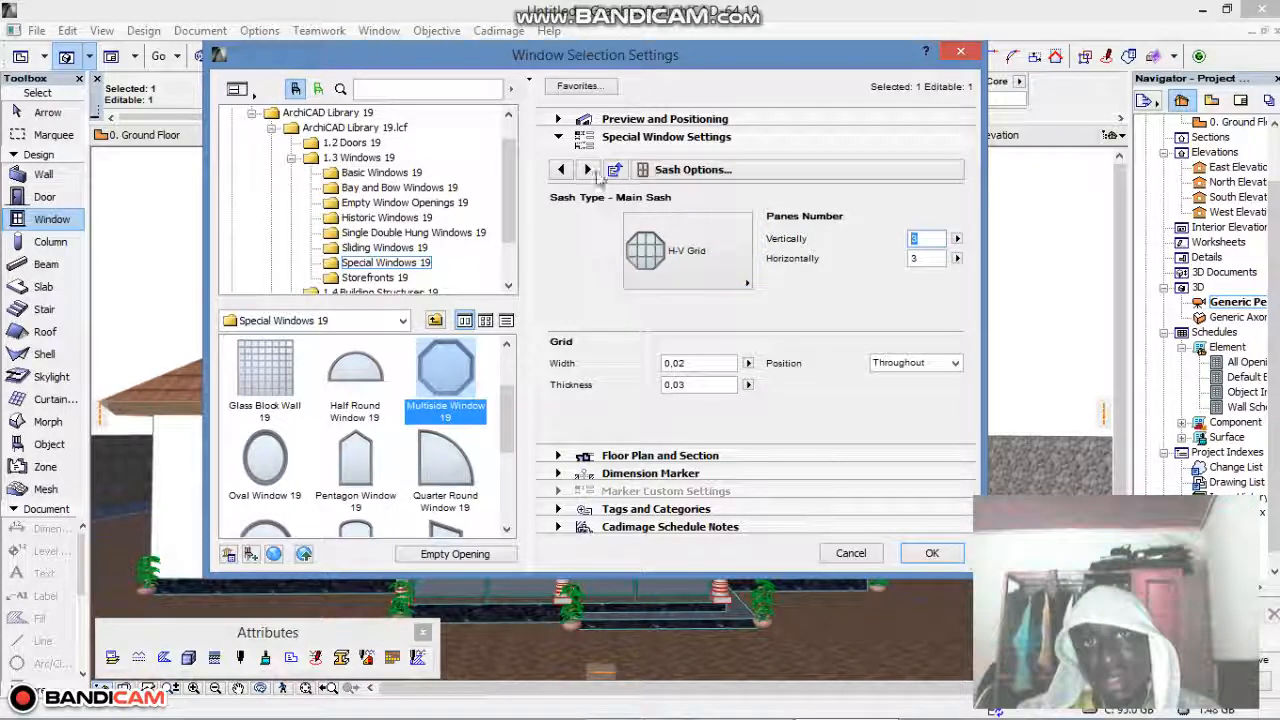
Set the gable window's outside frame surface to Paint - Ivory Black and its inside frame surface to Stone - Marble Black
{"action": "left_click", "coordinate": [594, 172]}
{"action": "left_click", "coordinate": [594, 172]}
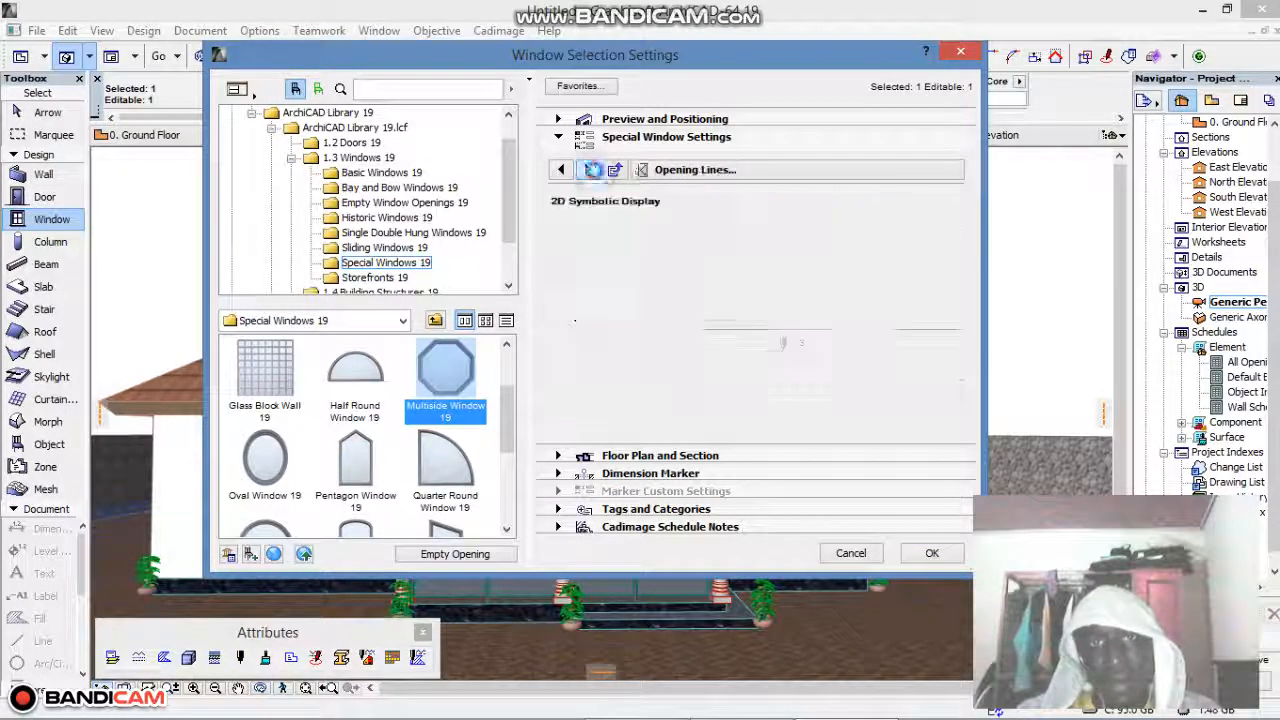
{"action": "left_click", "coordinate": [594, 172]}
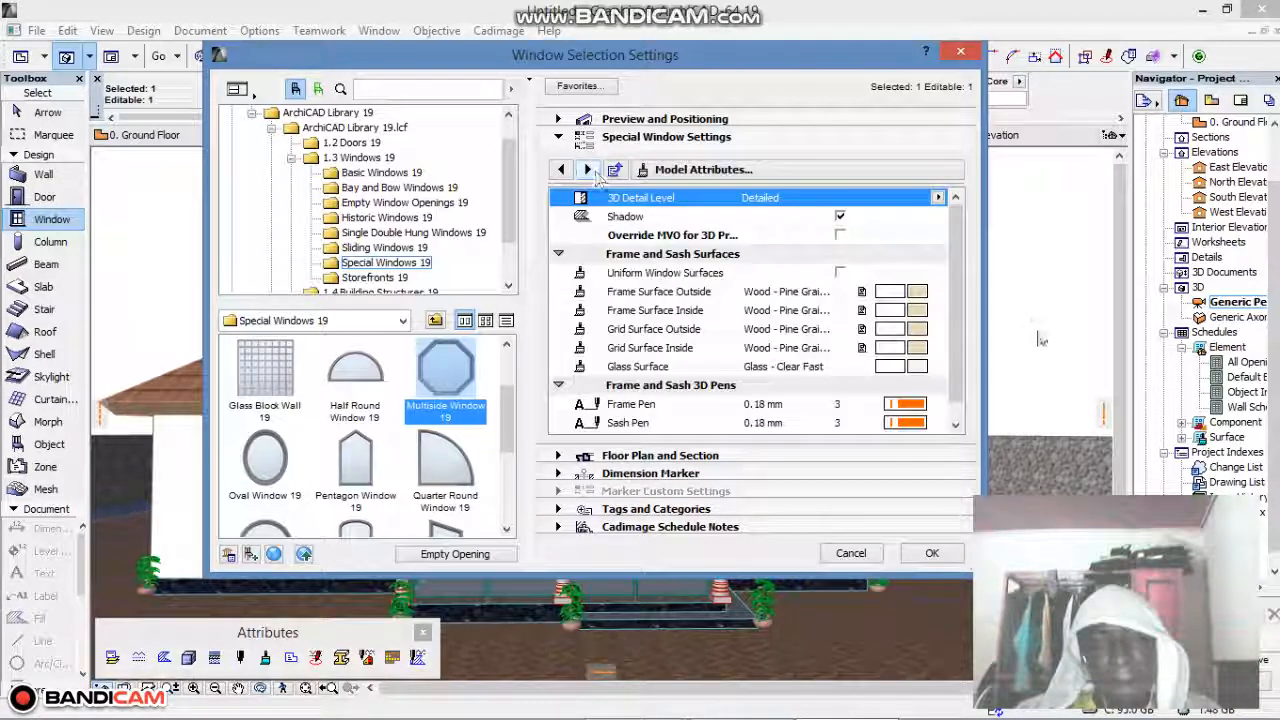
{"action": "left_click", "coordinate": [920, 292]}
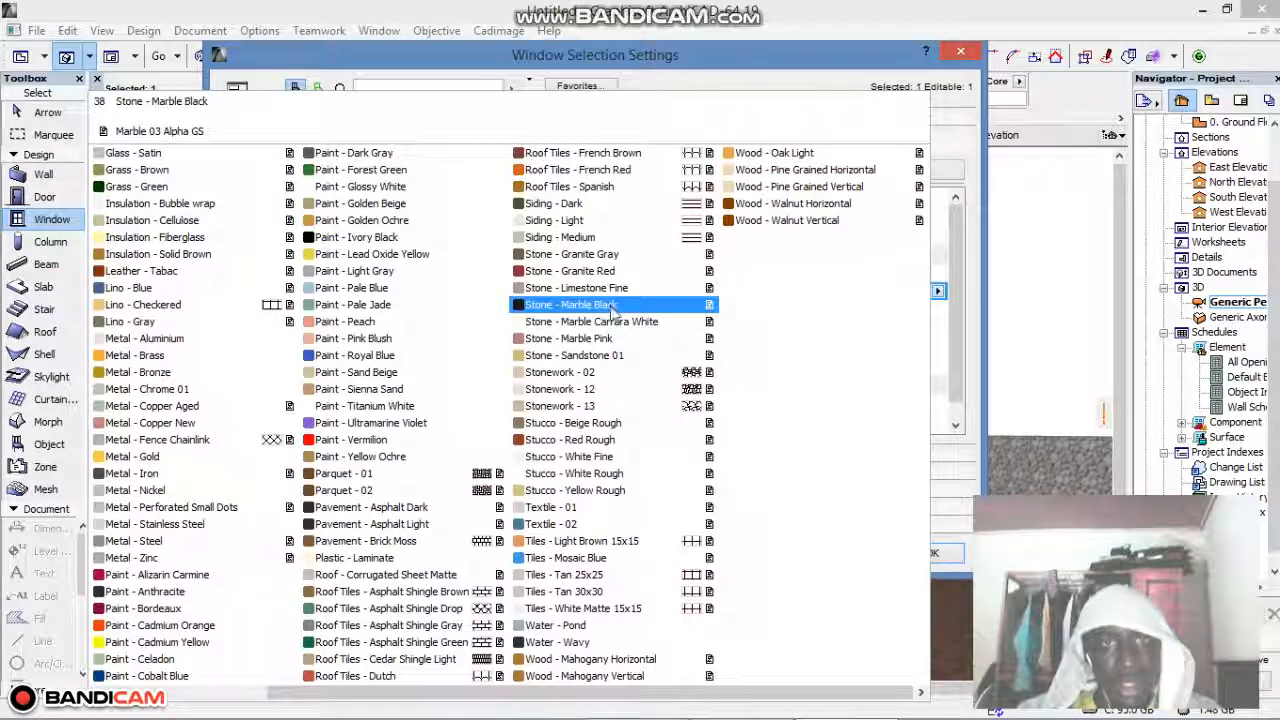
{"action": "left_click", "coordinate": [358, 237]}
{"action": "left_click", "coordinate": [872, 311]}
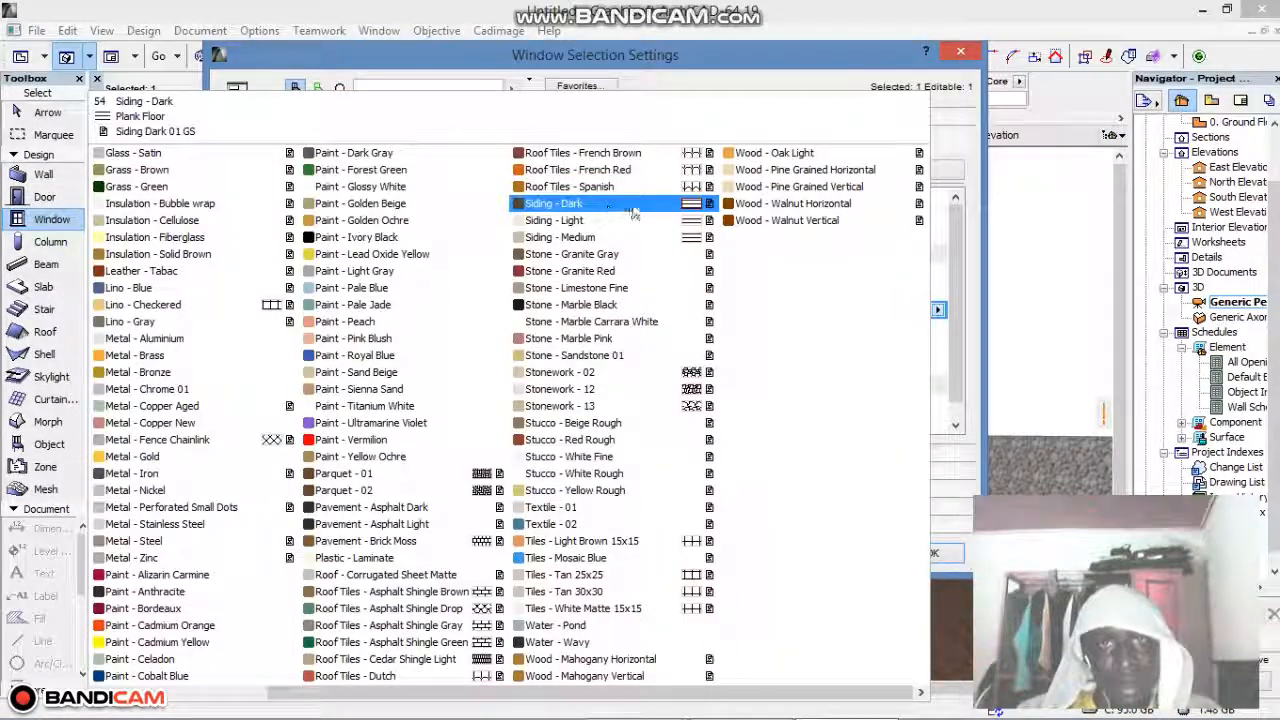
{"action": "left_click", "coordinate": [570, 304]}
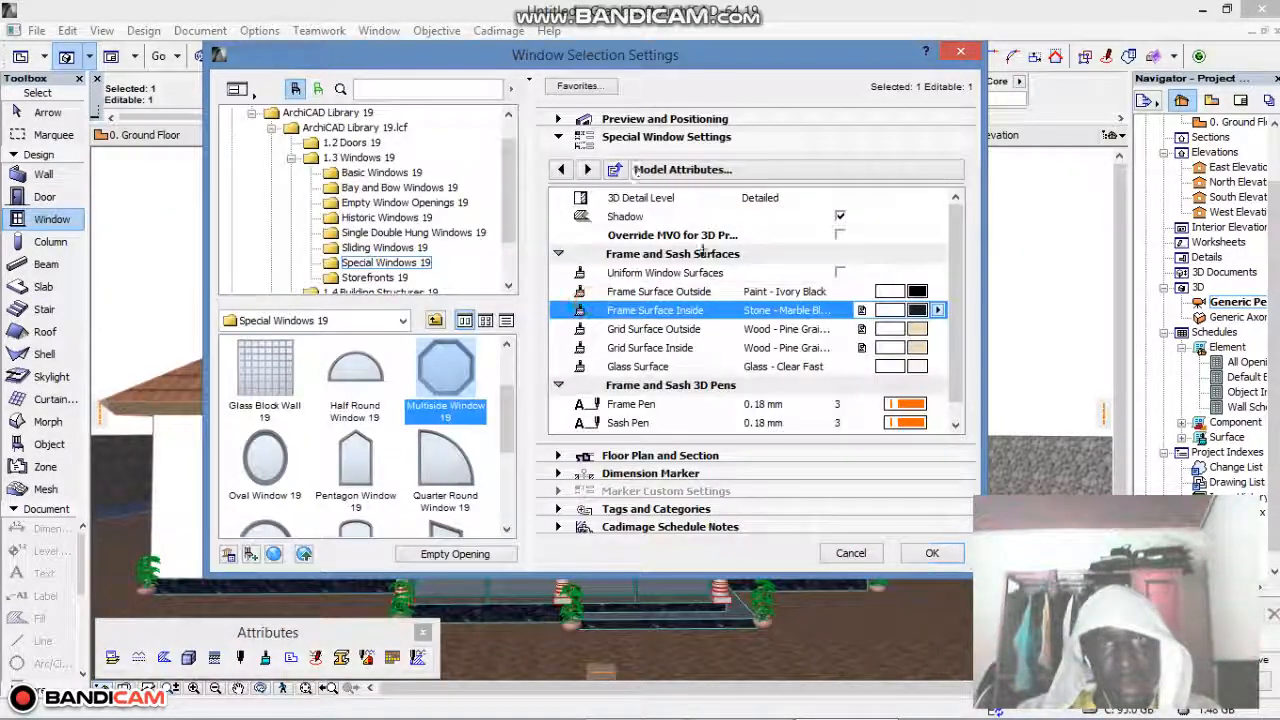
Set the gable window's outside and inside grid surfaces to Paint - Ivory Black
{"action": "left_click", "coordinate": [917, 329]}
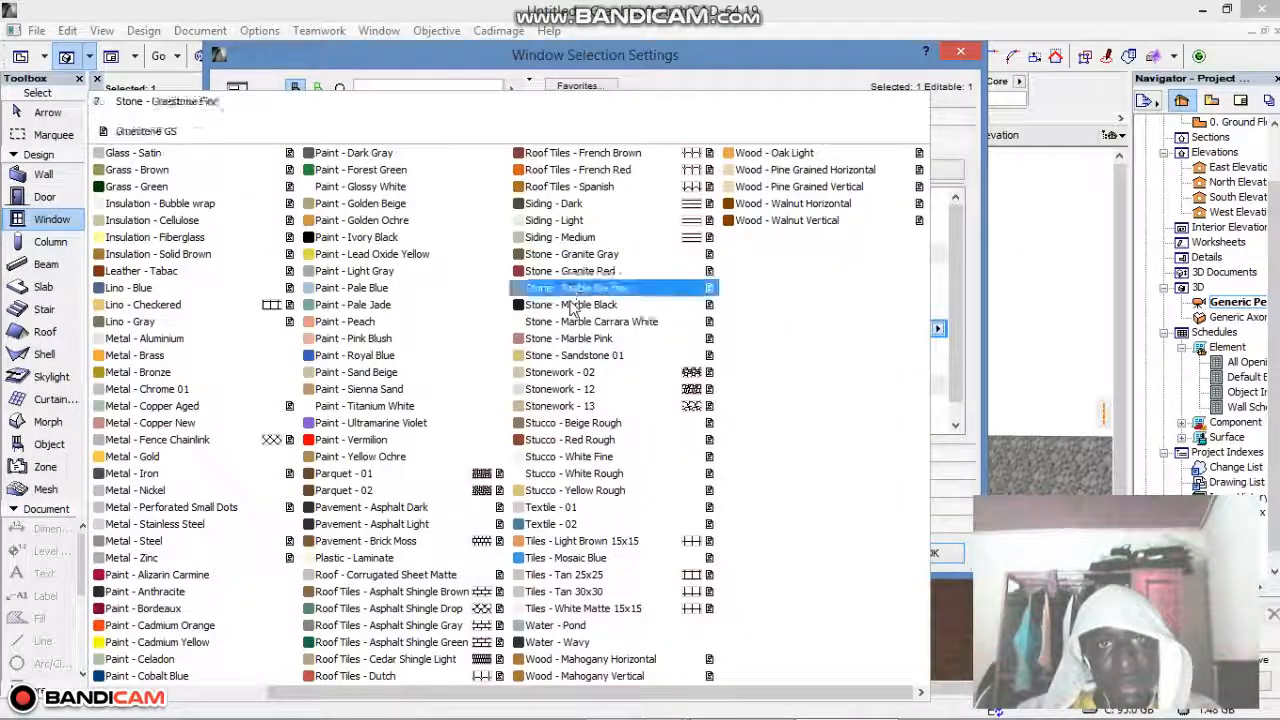
{"action": "left_click", "coordinate": [570, 303]}
{"action": "left_click", "coordinate": [938, 329]}
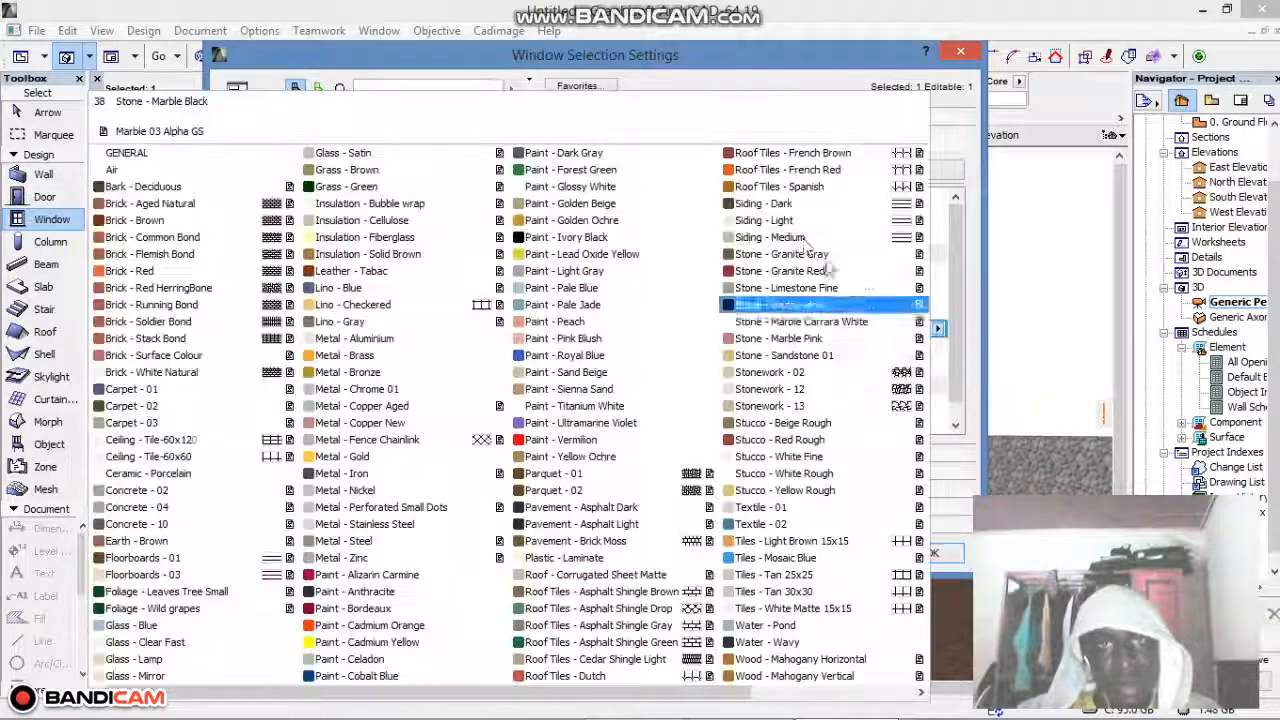
{"action": "left_click", "coordinate": [567, 237]}
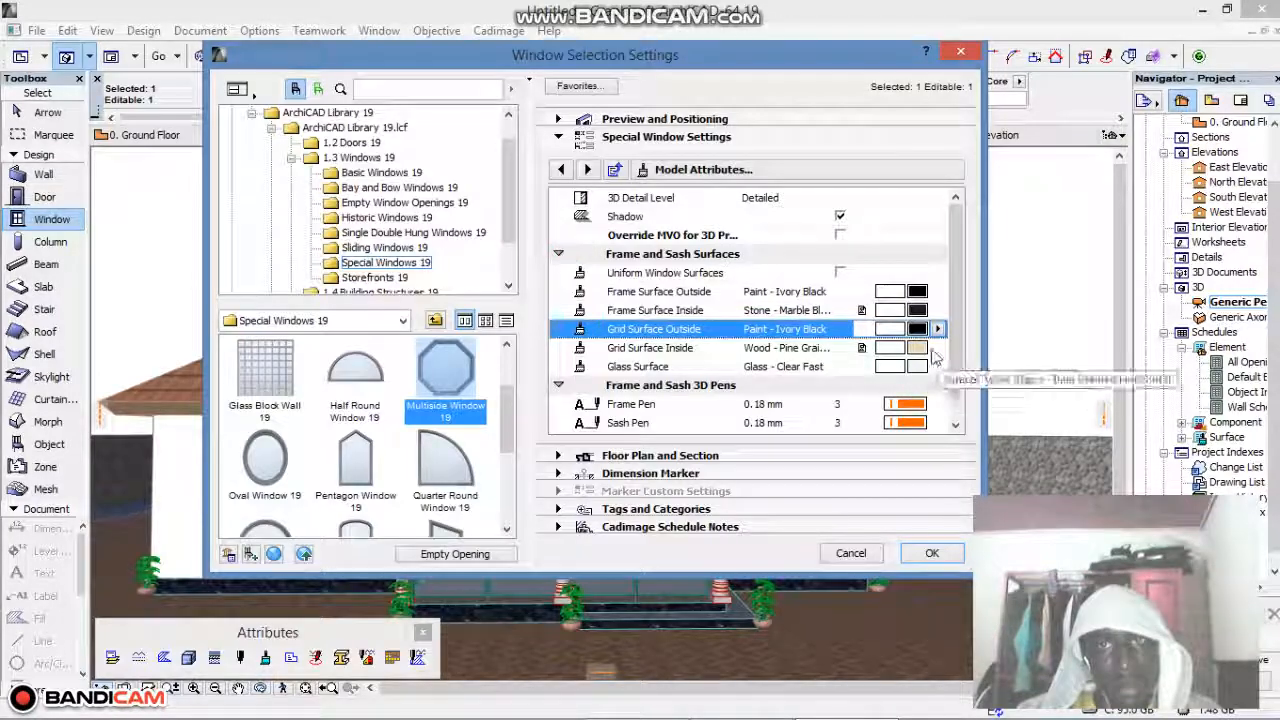
{"action": "left_click", "coordinate": [938, 347]}
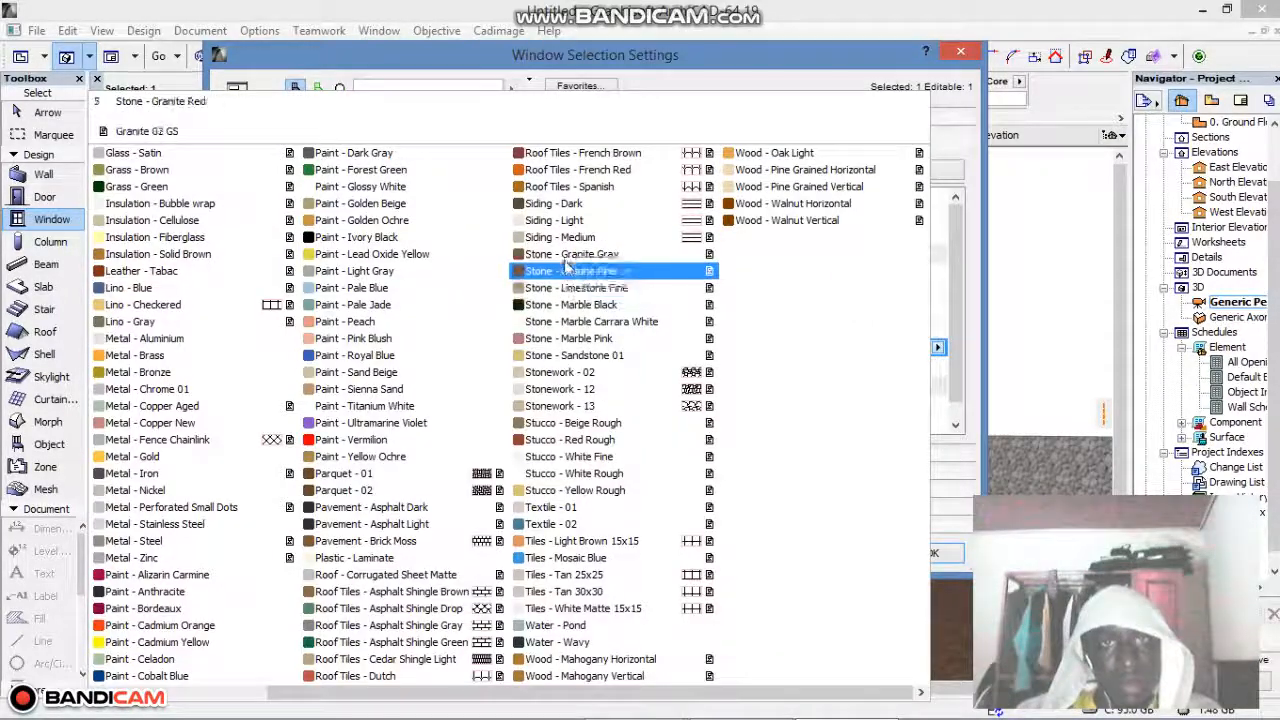
{"action": "left_click", "coordinate": [405, 239]}
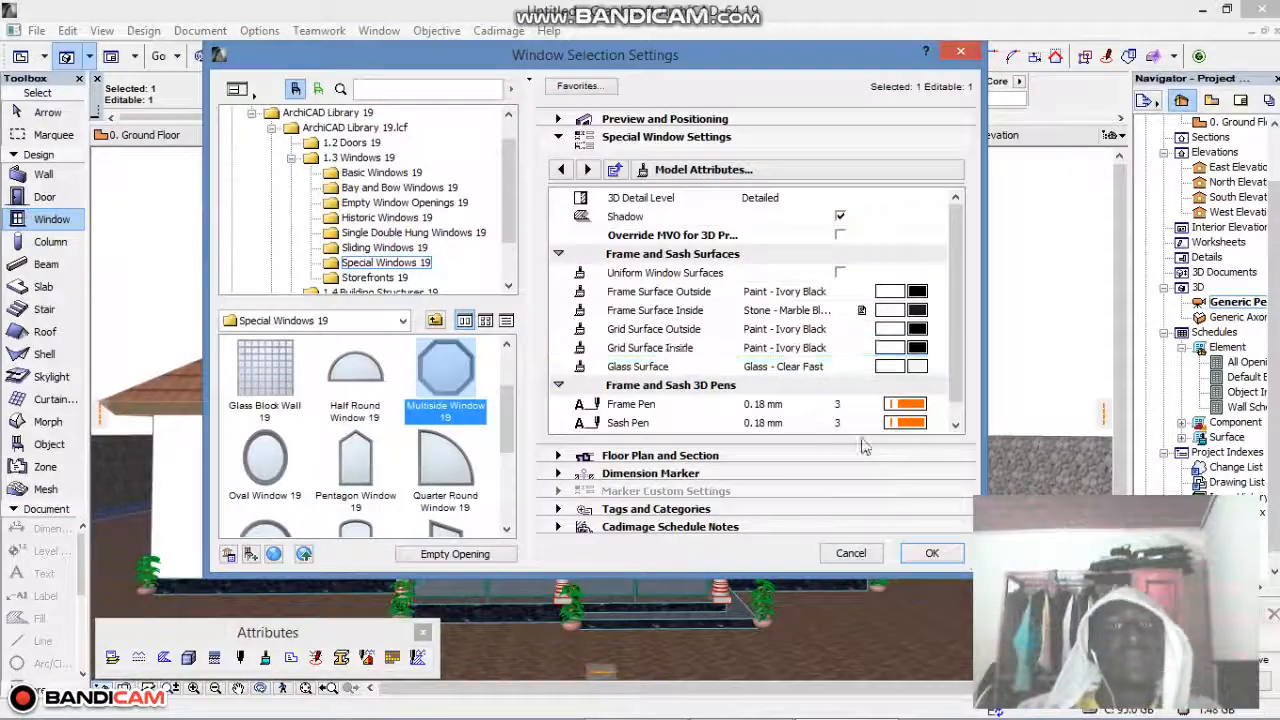
Set the gable window's glass surface to Glass - Blue, apply the settings and check the window in 3D
{"action": "left_click", "coordinate": [918, 366]}
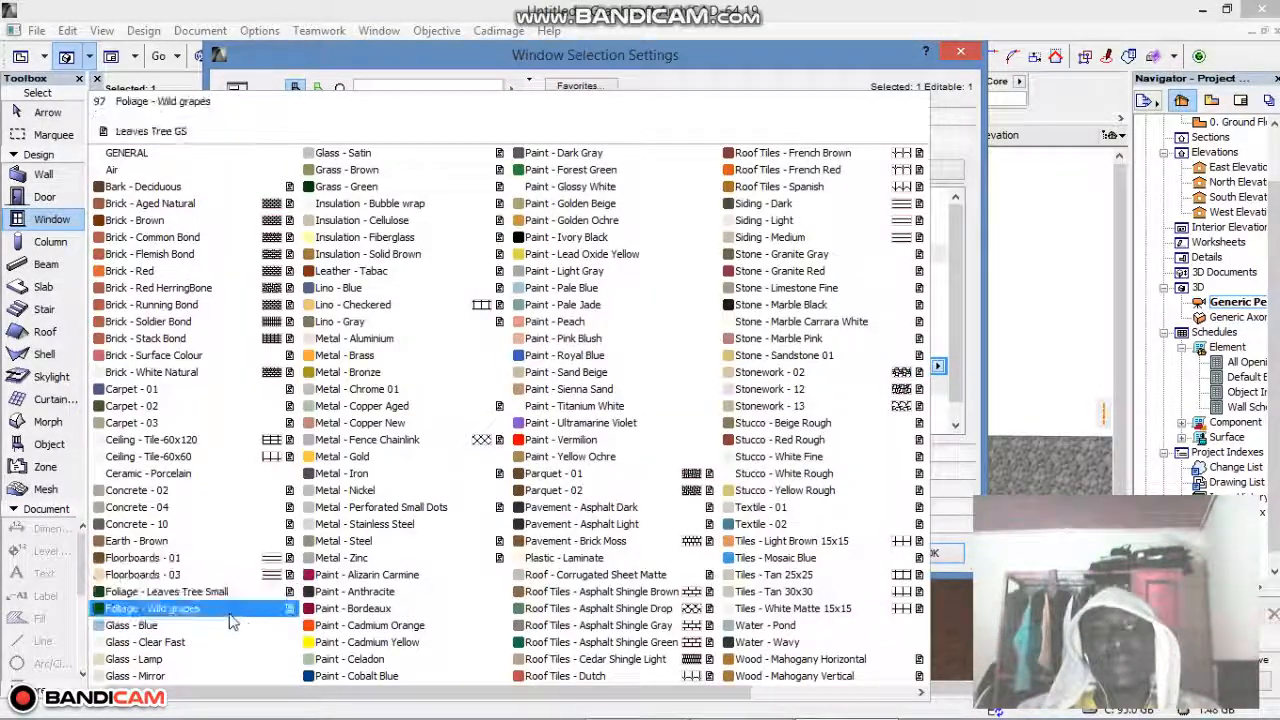
{"action": "left_click", "coordinate": [150, 625]}
{"action": "left_click", "coordinate": [916, 553]}
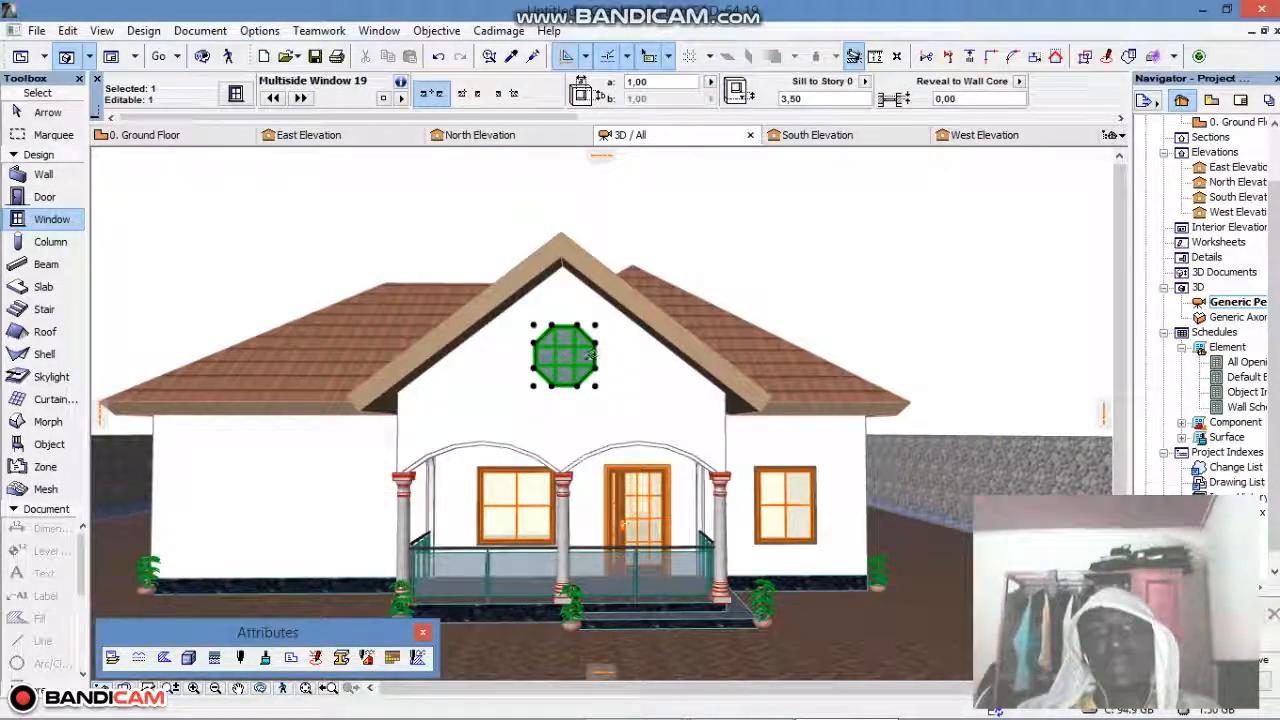
{"action": "key", "text": "Escape"}
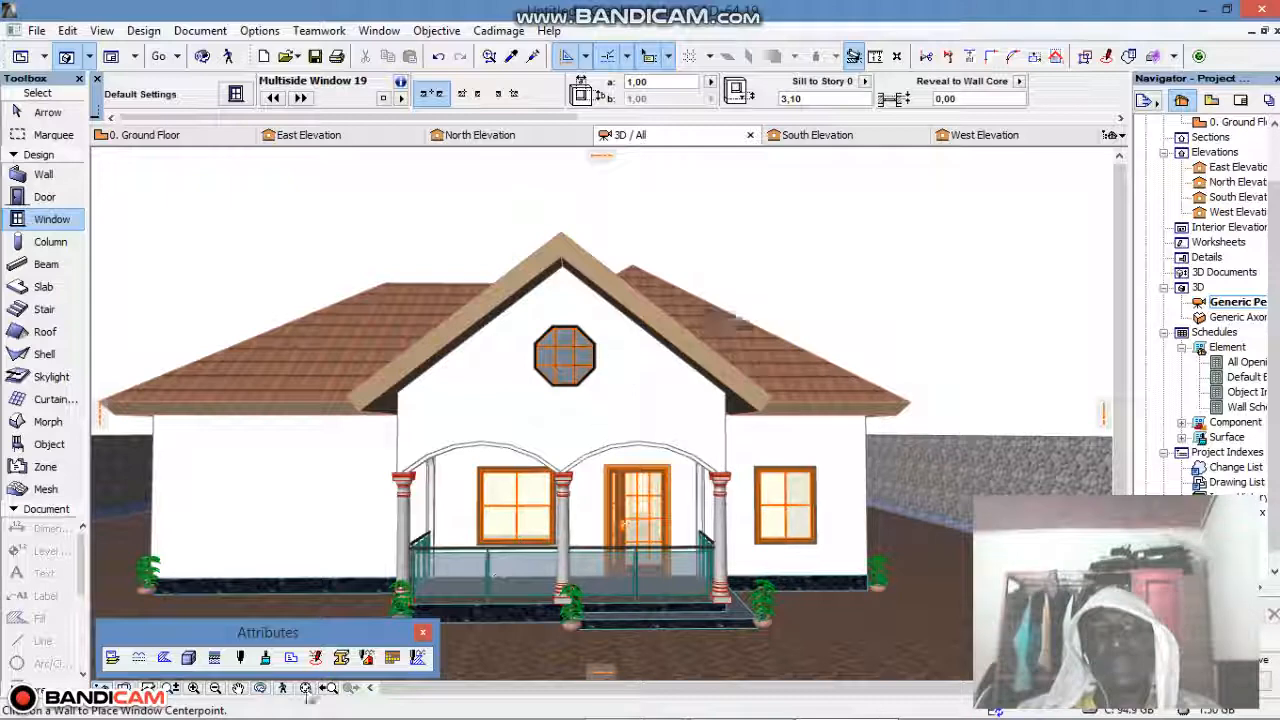
{"action": "left_click", "coordinate": [261, 688]}
{"action": "left_click_drag", "start_coordinate": [642, 572], "coordinate": [600, 414]}
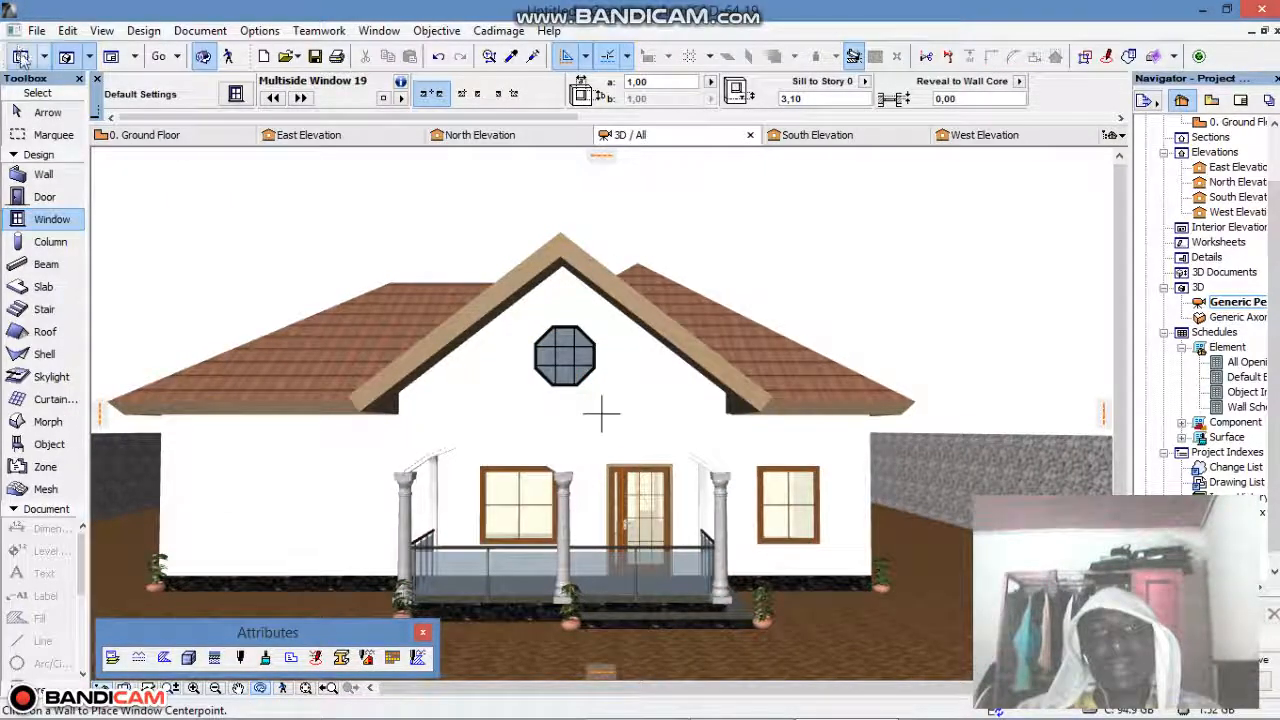
Search the object library for PEOPLE, choose Man Walking 19 as the default object and set its elevation to 0,00
{"action": "key", "text": "F2"}
{"action": "scroll", "coordinate": [646, 491], "scroll_direction": "down", "scroll_amount": 10}
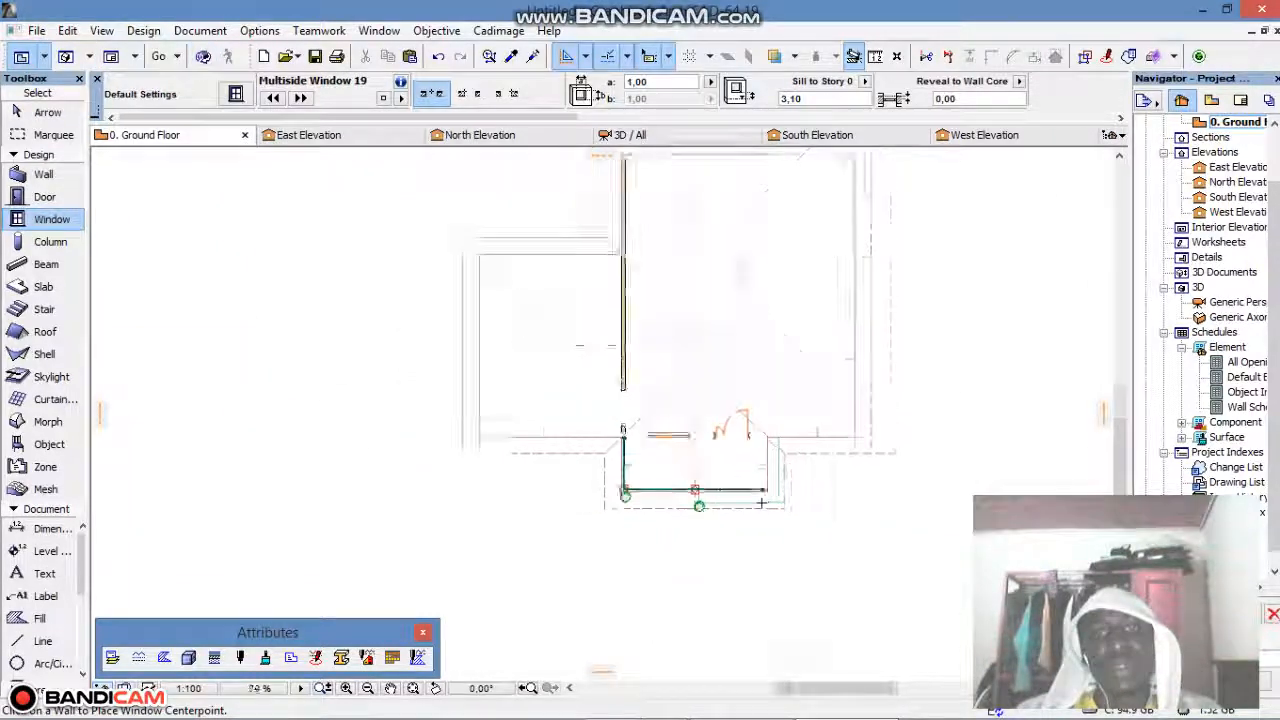
{"action": "left_click", "coordinate": [50, 446]}
{"action": "double_click", "coordinate": [50, 446]}
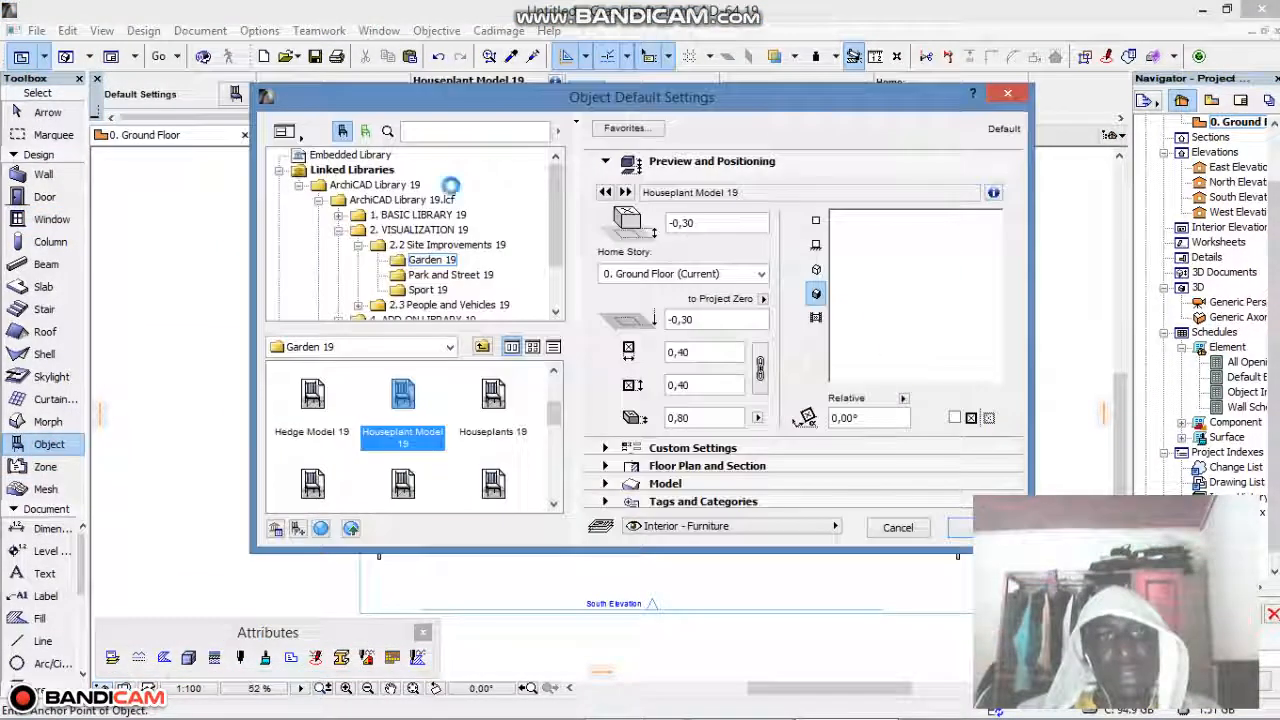
{"action": "left_click", "coordinate": [466, 131]}
{"action": "left_click", "coordinate": [464, 131]}
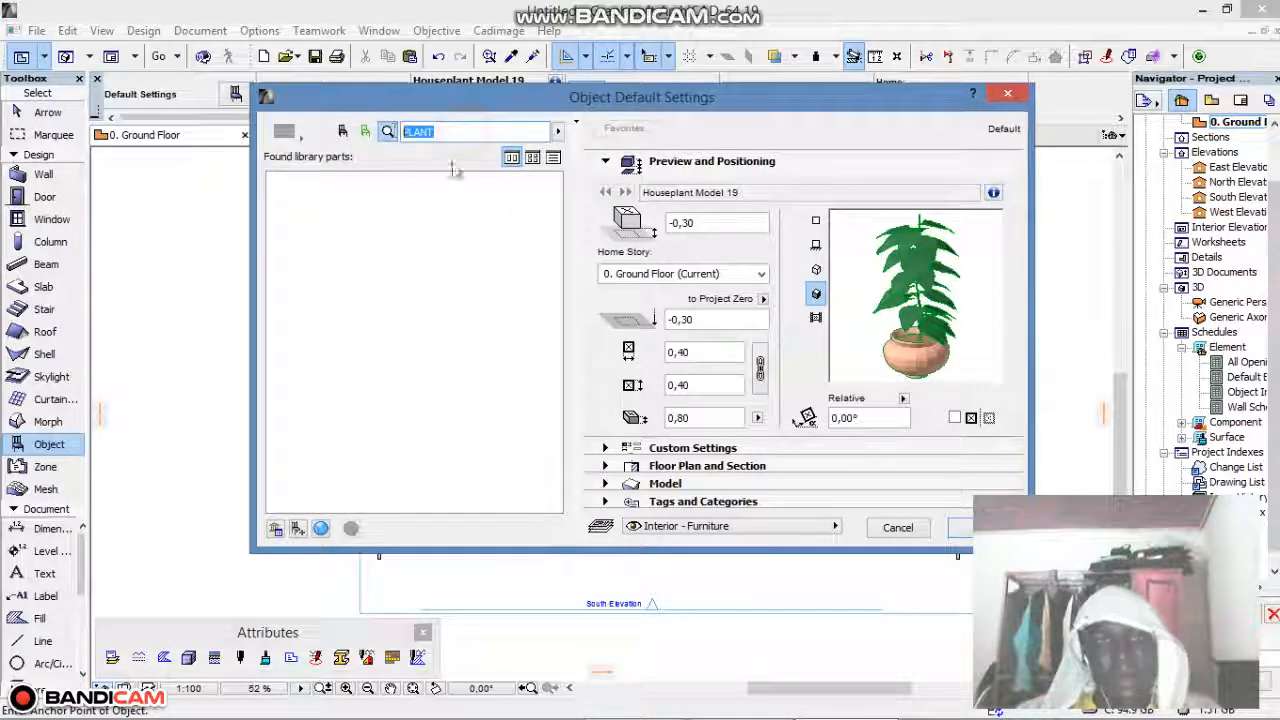
{"action": "type", "text": "PEOPLE"}
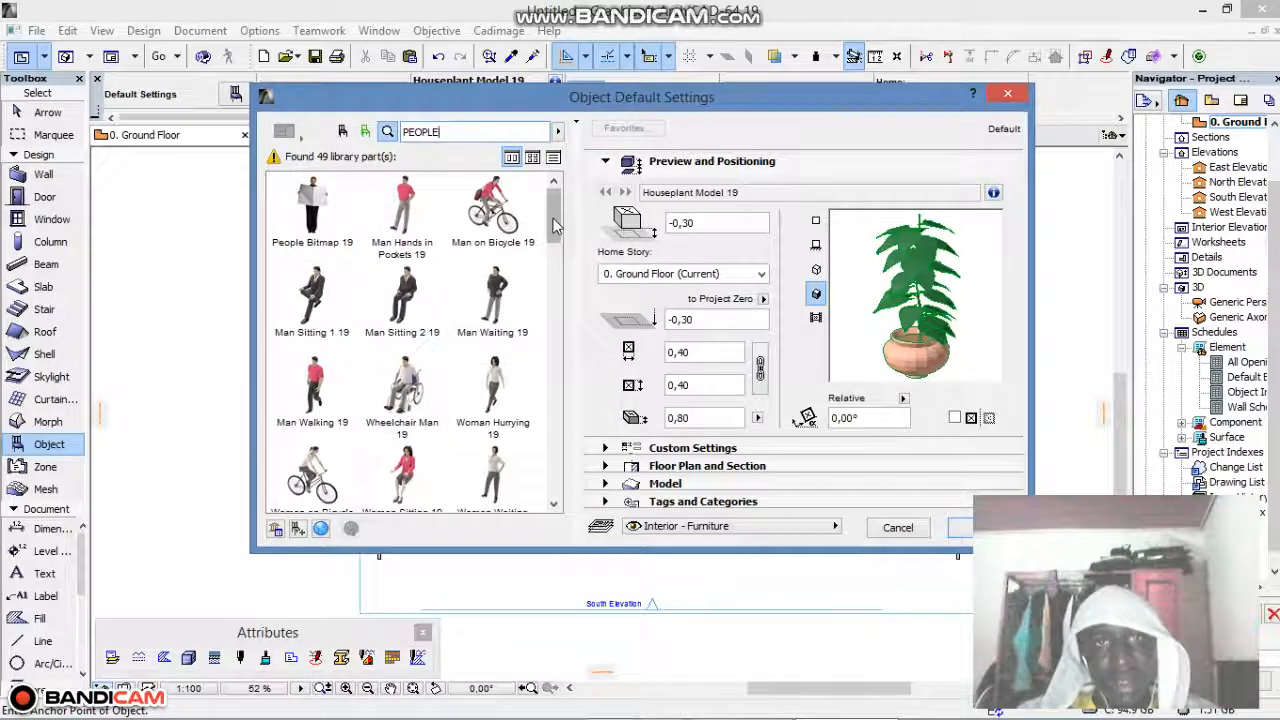
{"action": "left_click_drag", "start_coordinate": [556, 226], "coordinate": [590, 175]}
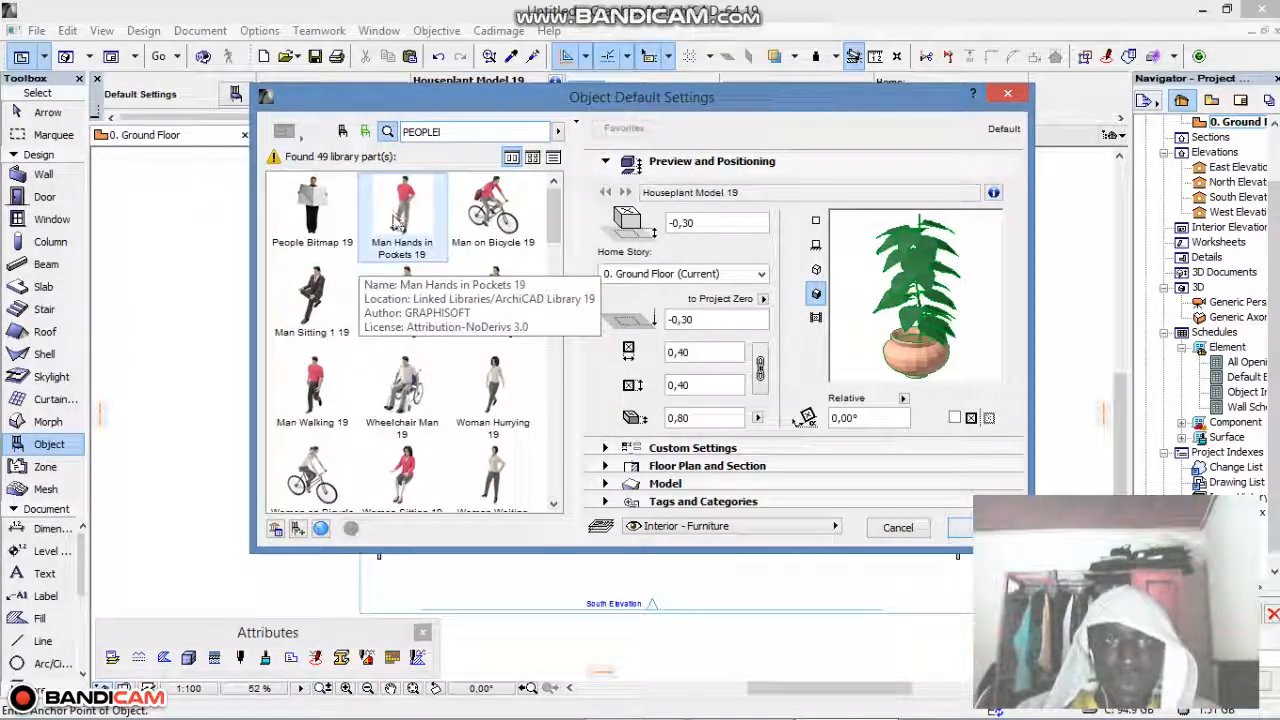
{"action": "left_click", "coordinate": [402, 215]}
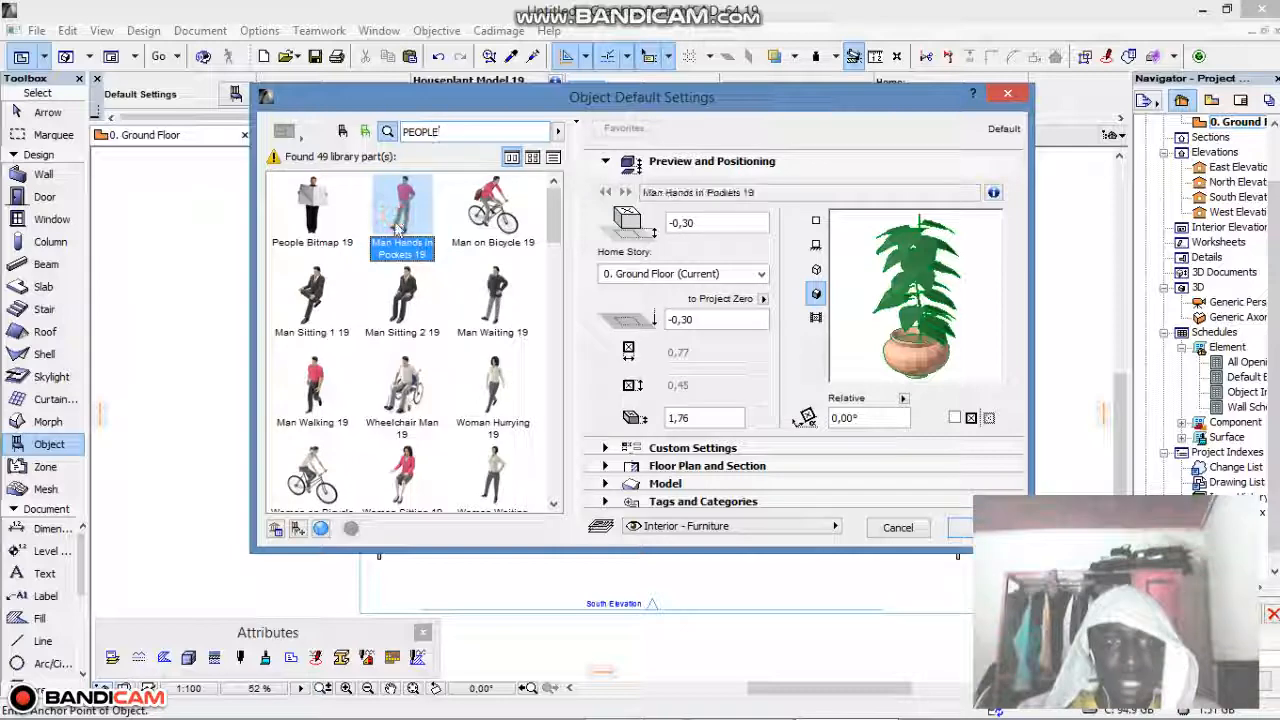
{"action": "left_click", "coordinate": [316, 400]}
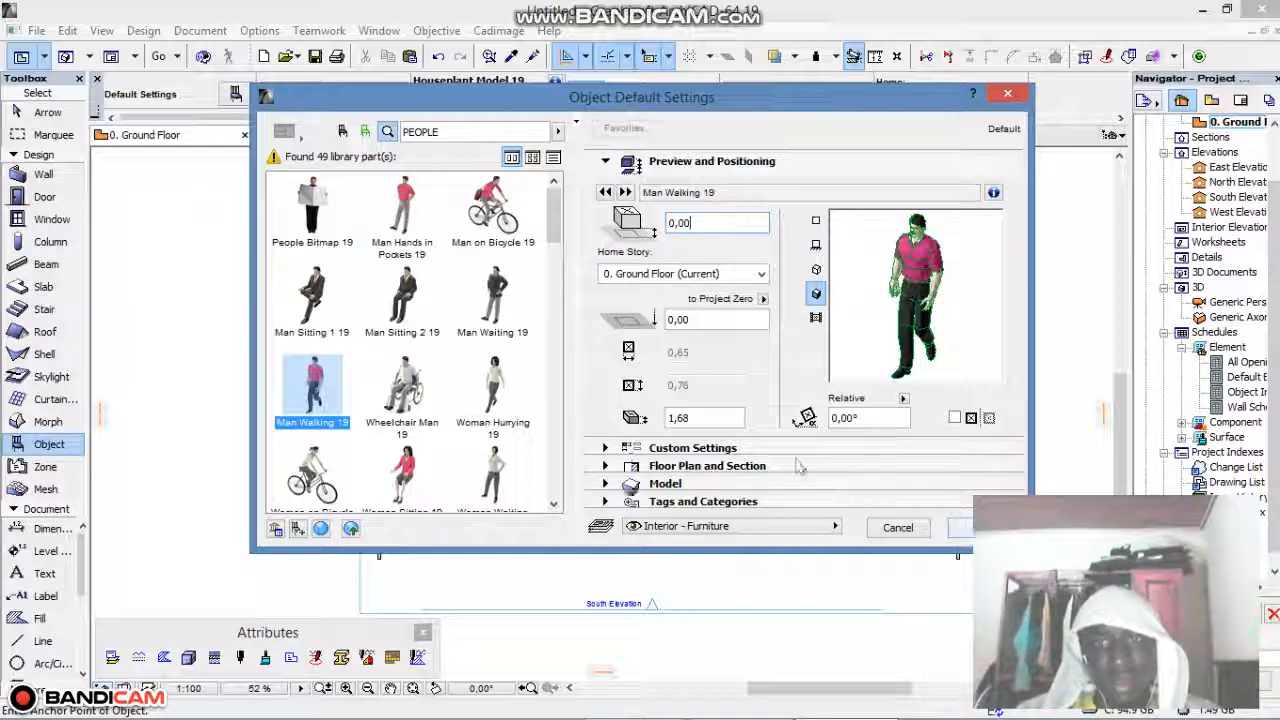
Set the walking man's shirt surface to Paint - Cobalt Blue and keep the trousers in Paint - Ivory Black
{"action": "left_click", "coordinate": [655, 448]}
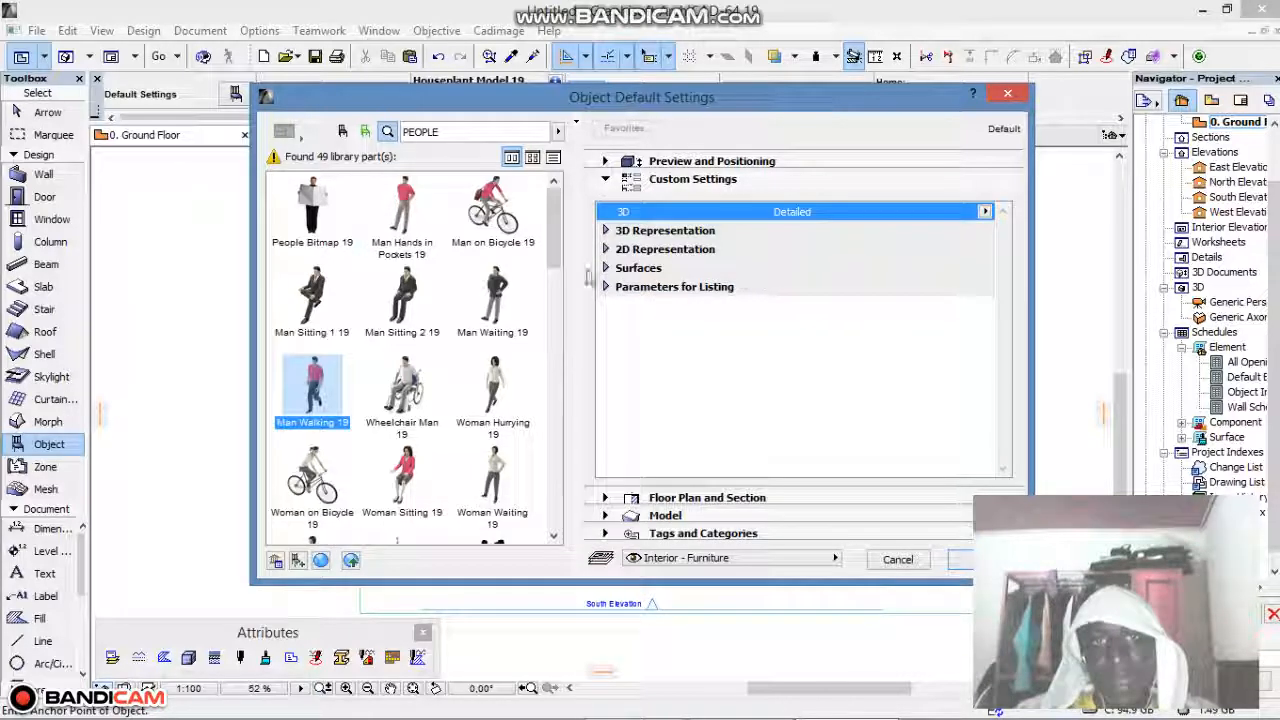
{"action": "left_click", "coordinate": [606, 268]}
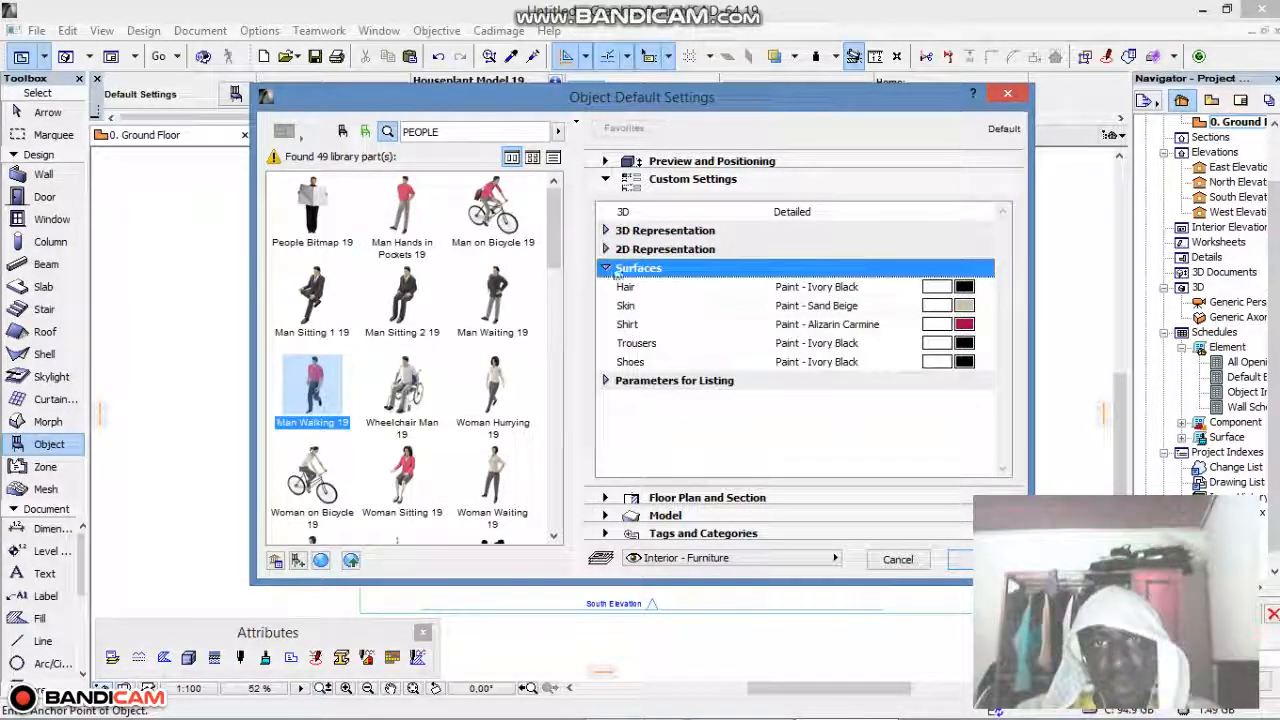
{"action": "left_click", "coordinate": [964, 324]}
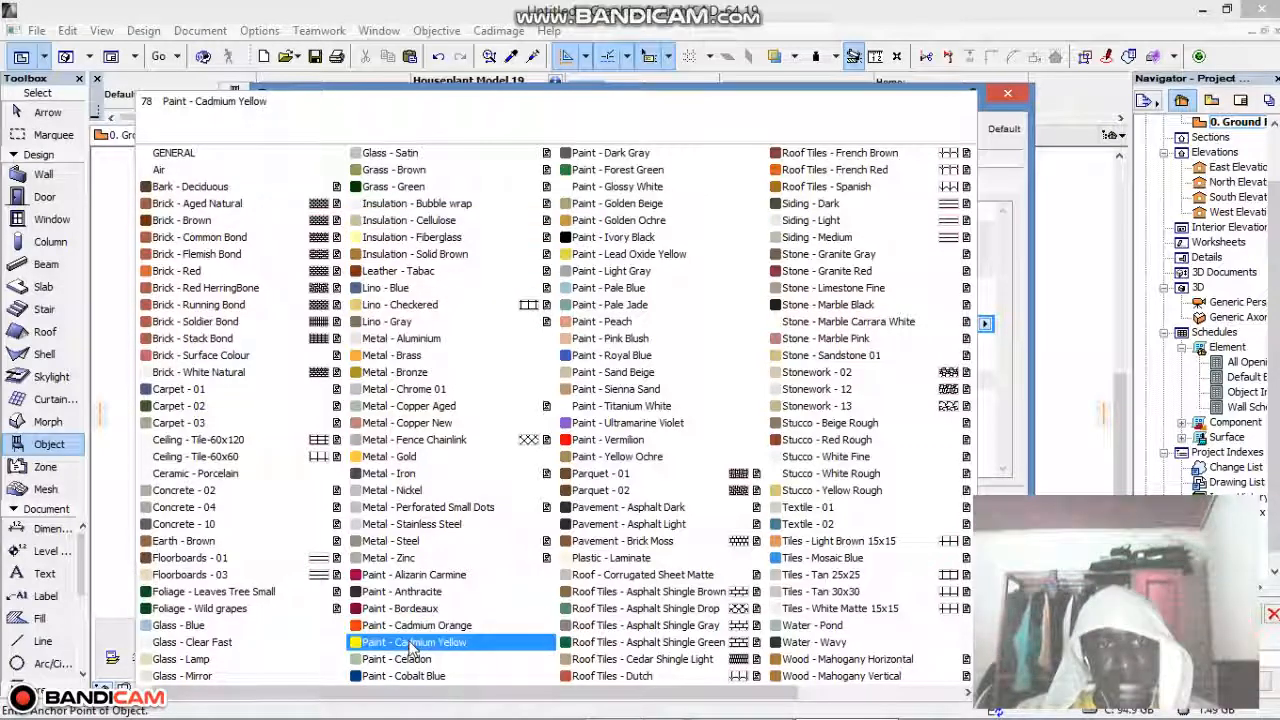
{"action": "left_click", "coordinate": [410, 642]}
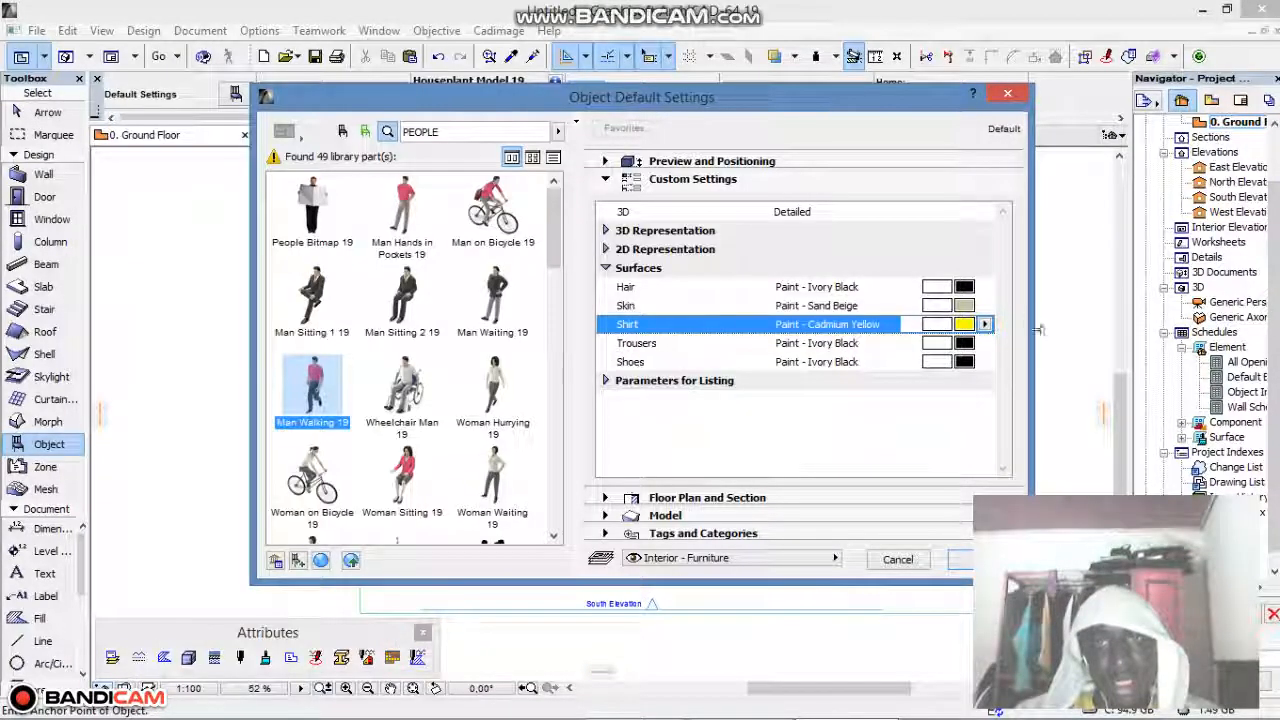
{"action": "left_click", "coordinate": [964, 343]}
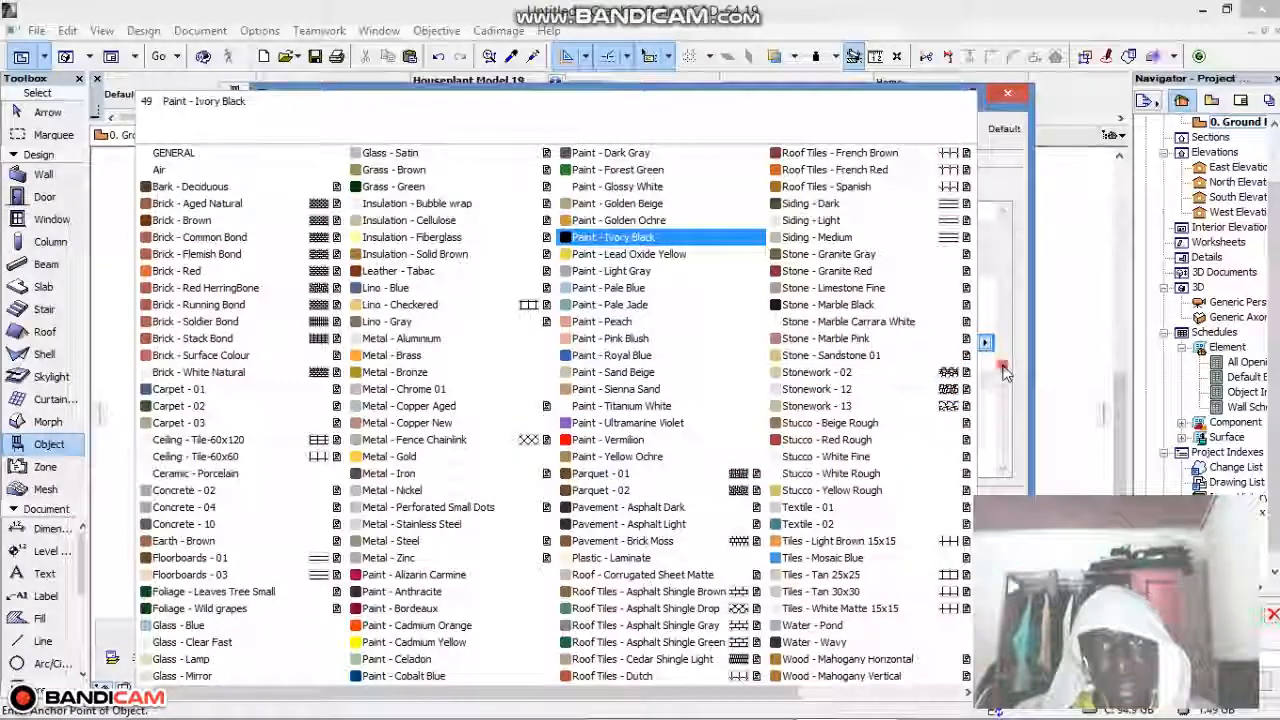
{"action": "left_click", "coordinate": [611, 237]}
{"action": "left_click", "coordinate": [964, 323]}
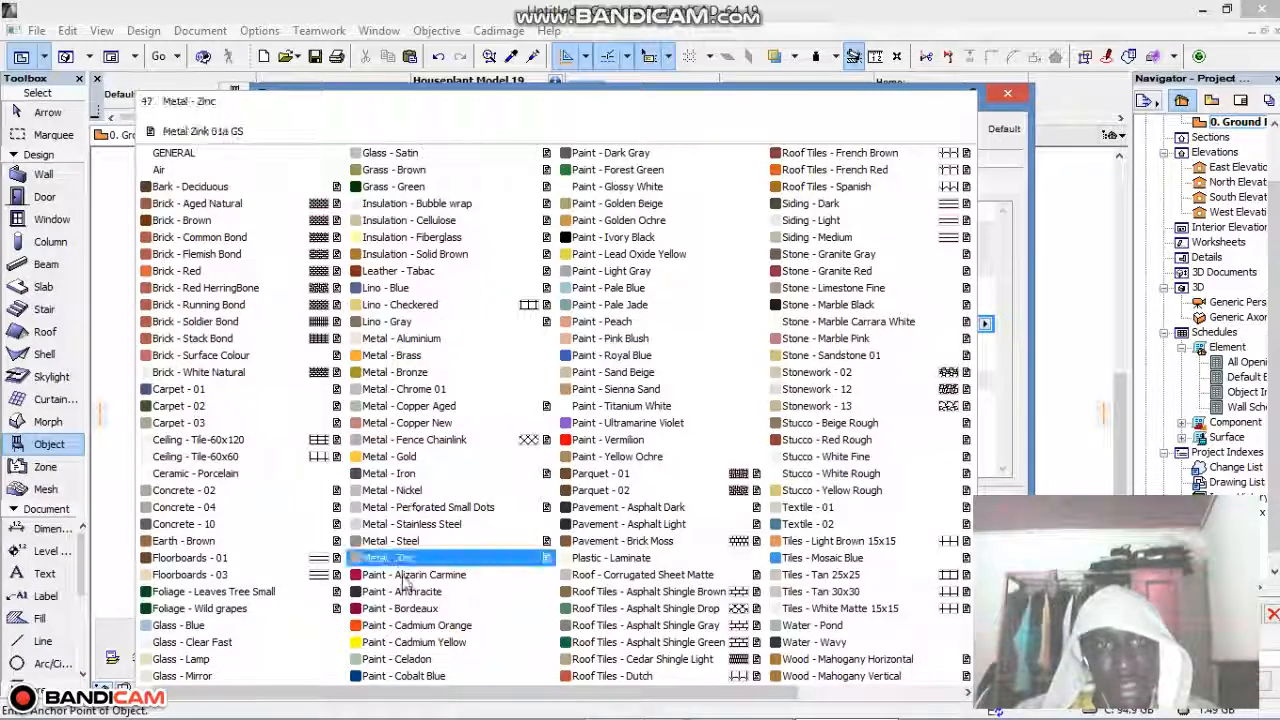
{"action": "left_click", "coordinate": [390, 678]}
{"action": "left_click", "coordinate": [967, 560]}
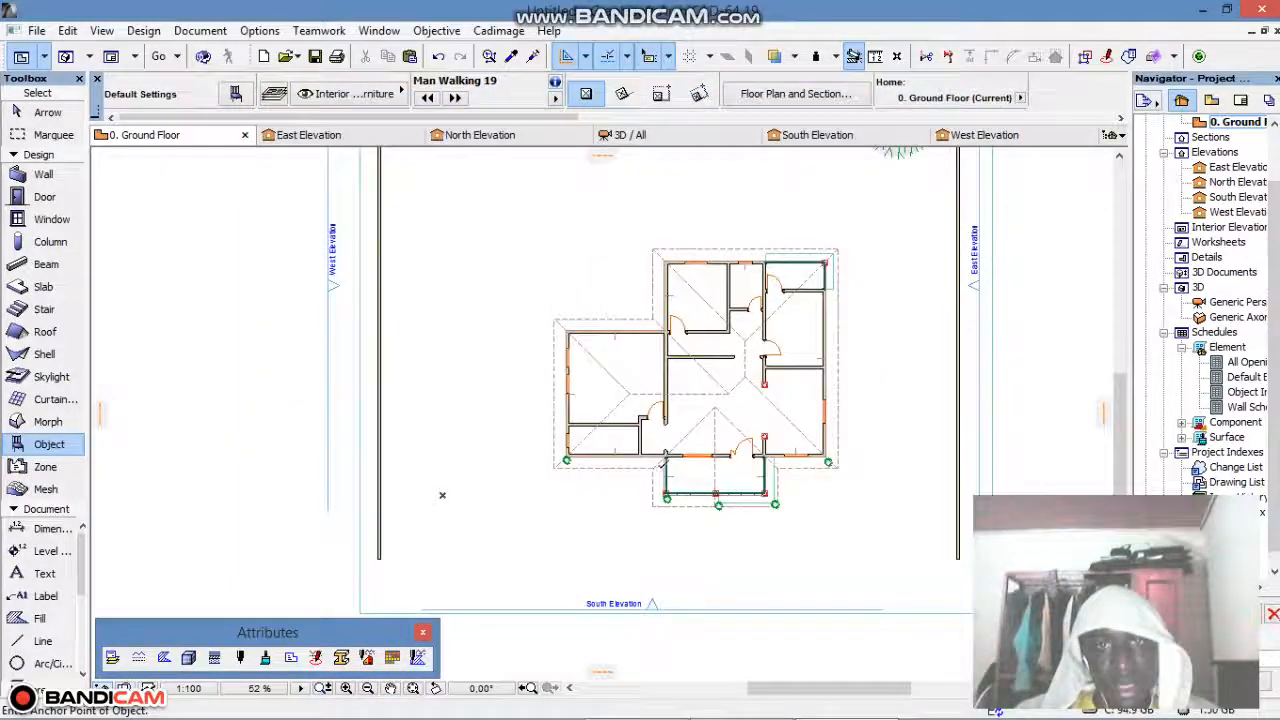
Place the walking man on the porch just behind the front railing, near the entrance door, and check him in 3D
{"action": "scroll", "coordinate": [760, 440], "scroll_direction": "up", "scroll_amount": 5}
{"action": "left_click", "coordinate": [760, 441]}
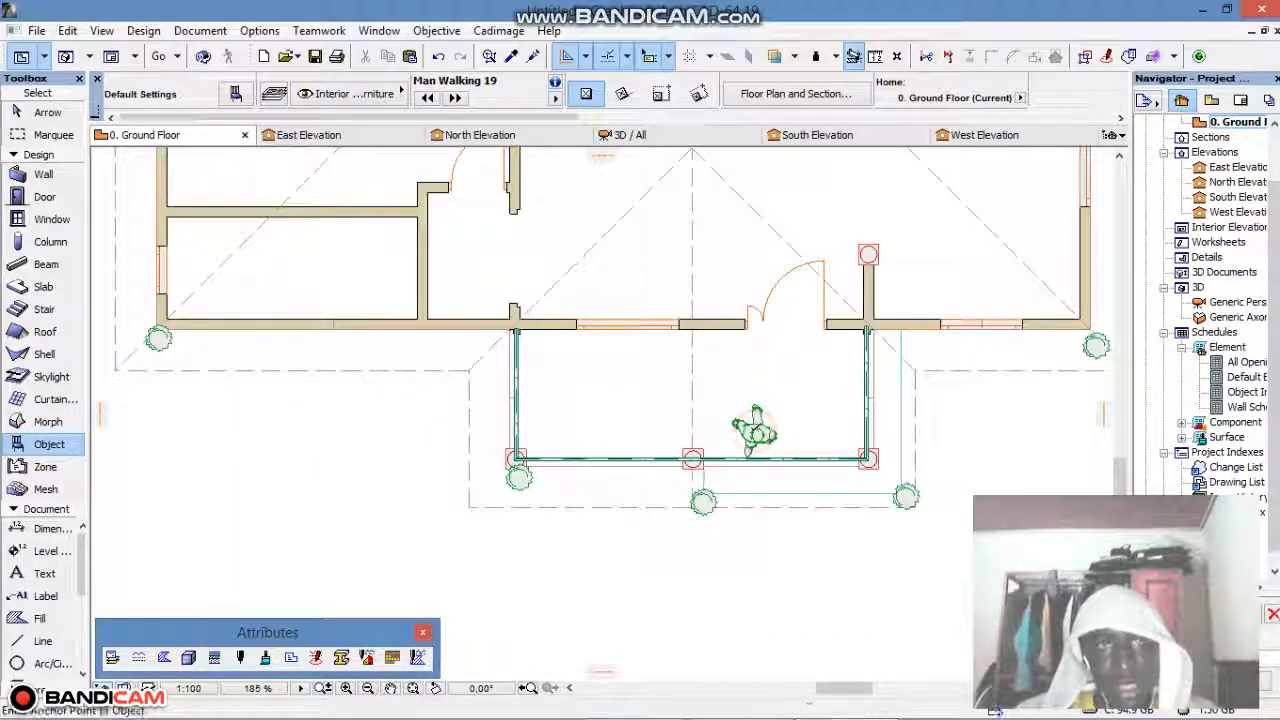
{"action": "key", "text": "F3"}
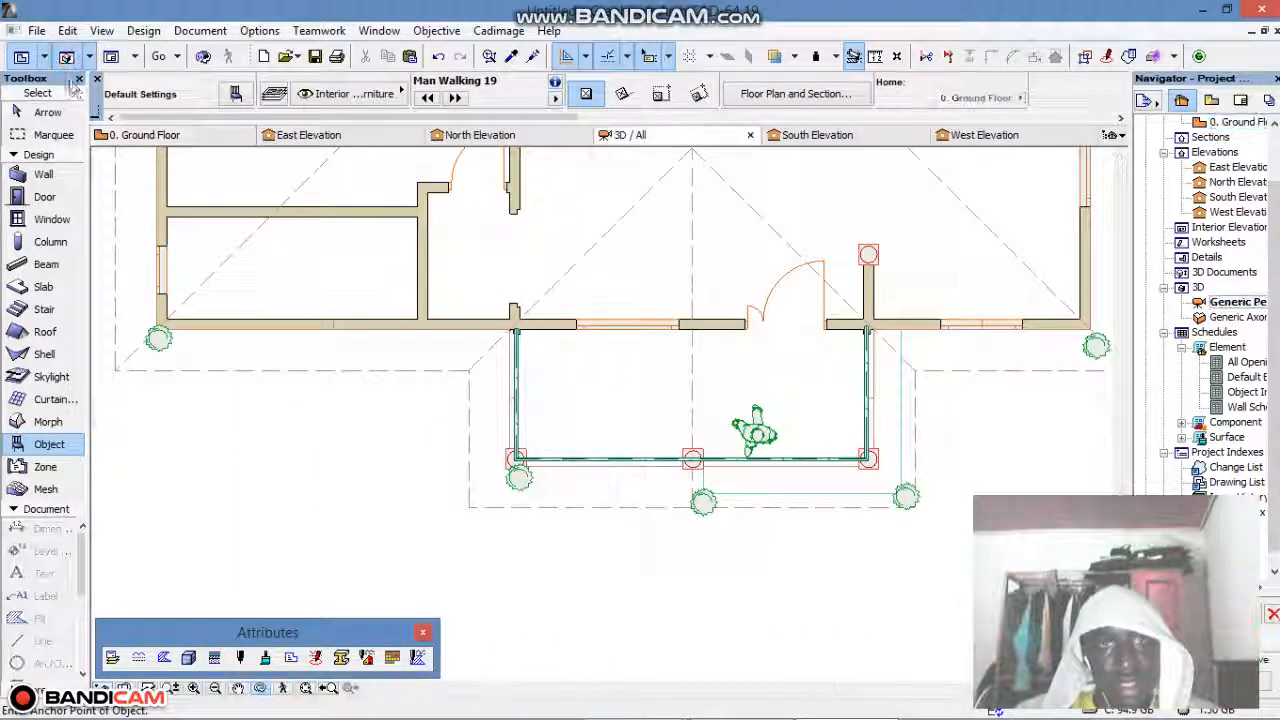
{"action": "scroll", "coordinate": [601, 413], "scroll_direction": "up", "scroll_amount": 4}
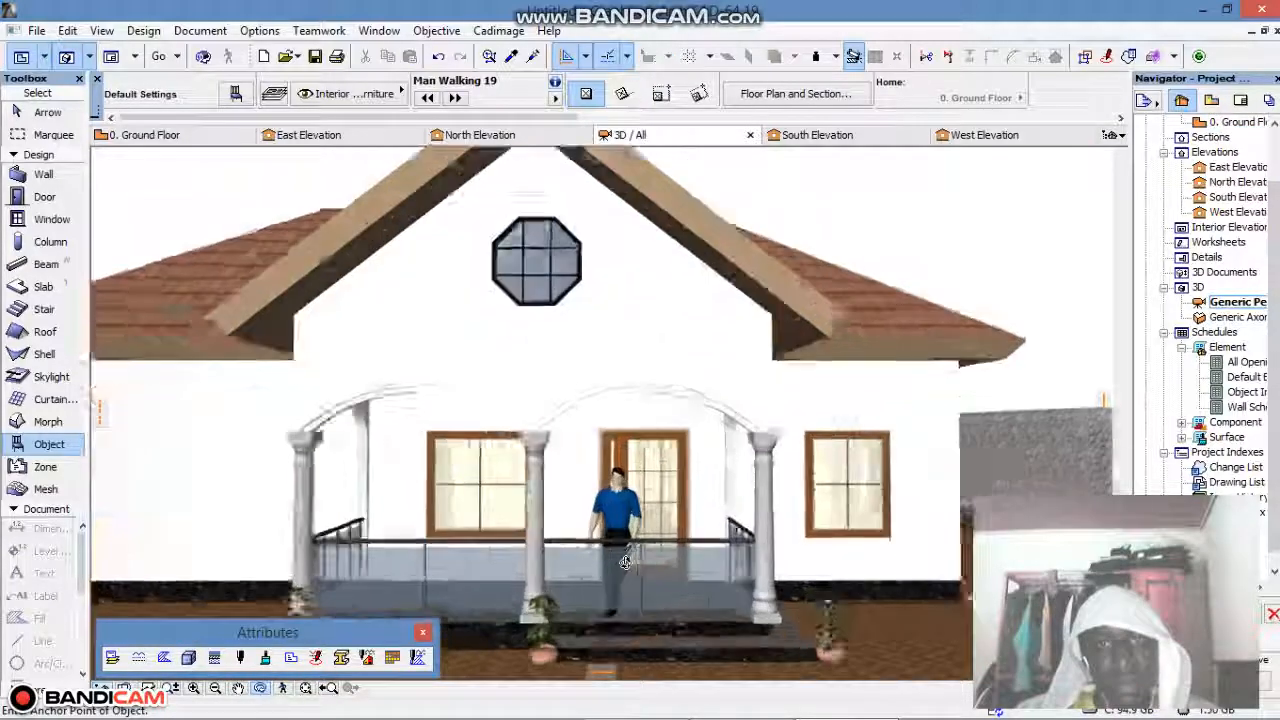
{"action": "scroll", "coordinate": [628, 548], "scroll_direction": "up", "scroll_amount": 3}
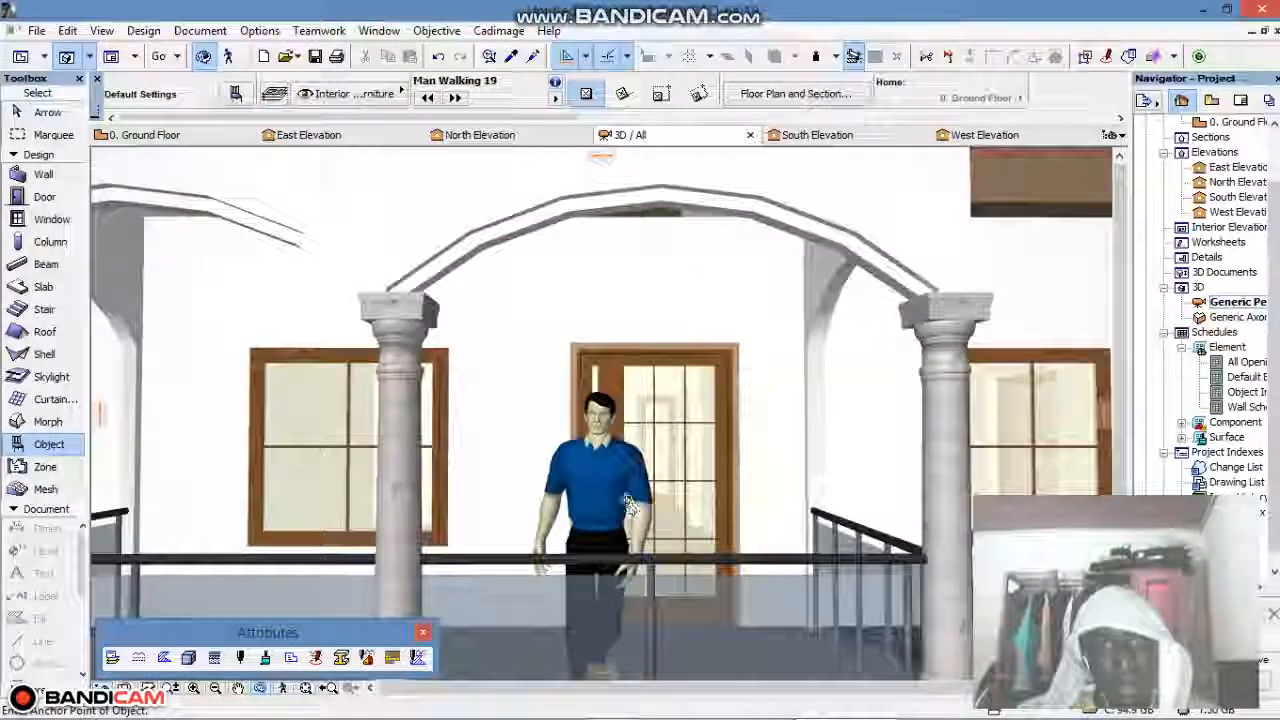
{"action": "scroll", "coordinate": [634, 540], "scroll_direction": "down", "scroll_amount": 6}
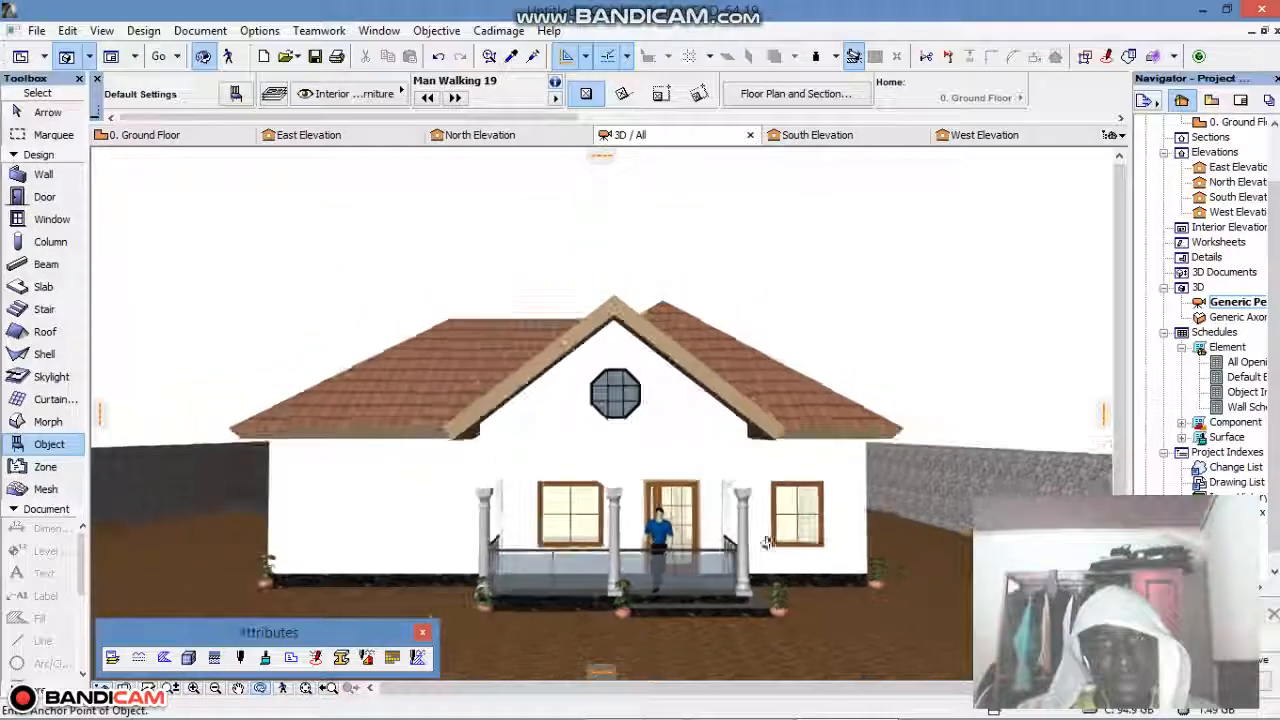
{"action": "middle_click_drag", "start_coordinate": [523, 487], "coordinate": [573, 440], "text": "shift"}
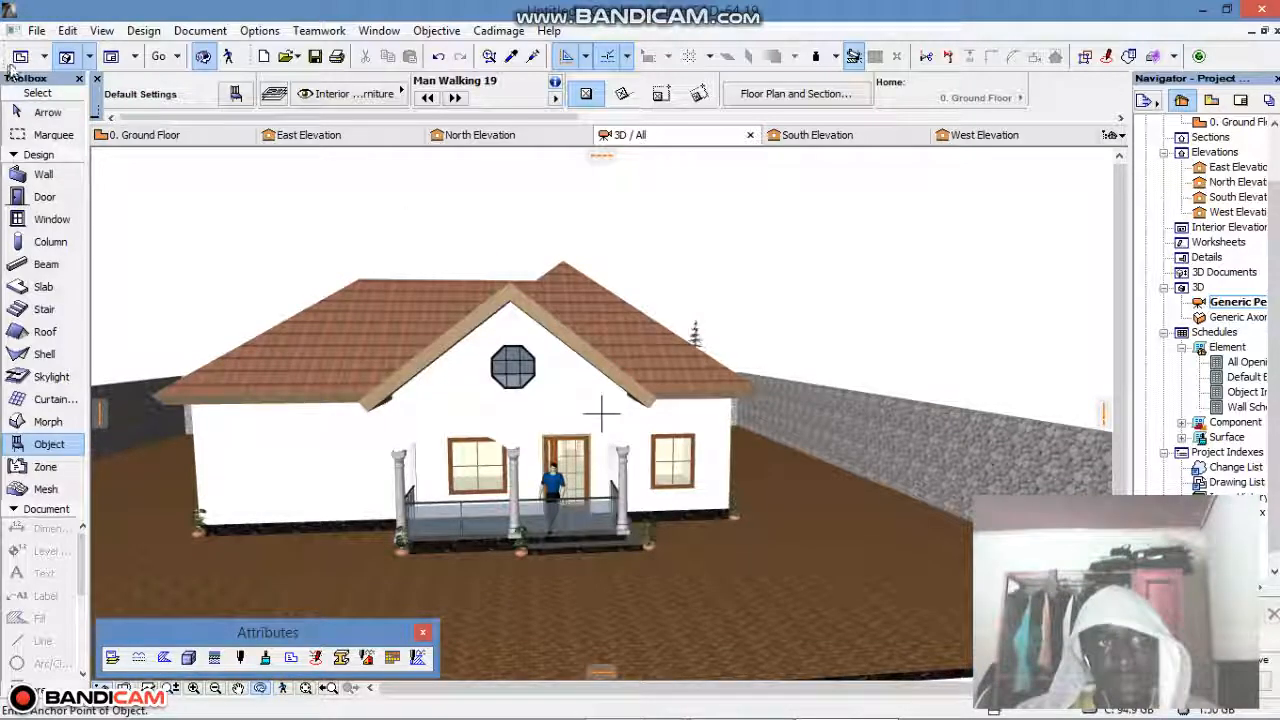
Start a rectangular slab on the ground floor plan in the open area in front of the porch
{"action": "left_click", "coordinate": [21, 57]}
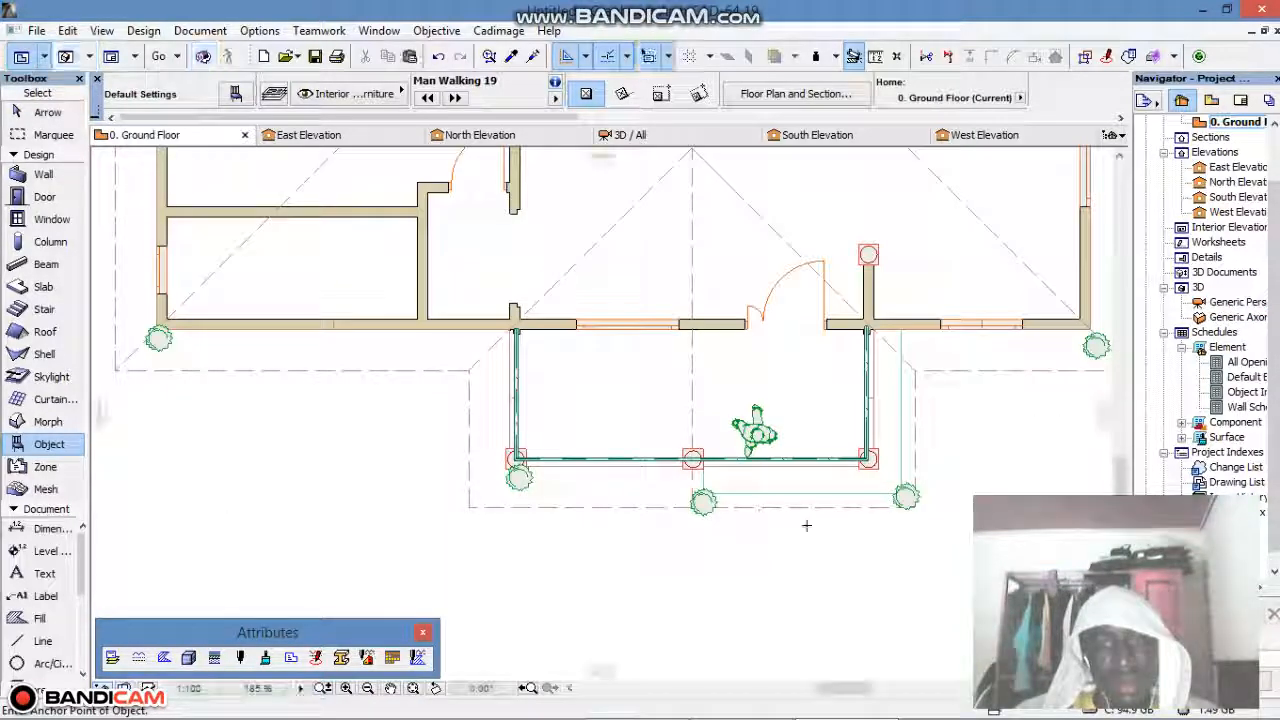
{"action": "middle_click_drag", "start_coordinate": [800, 443], "coordinate": [651, 349]}
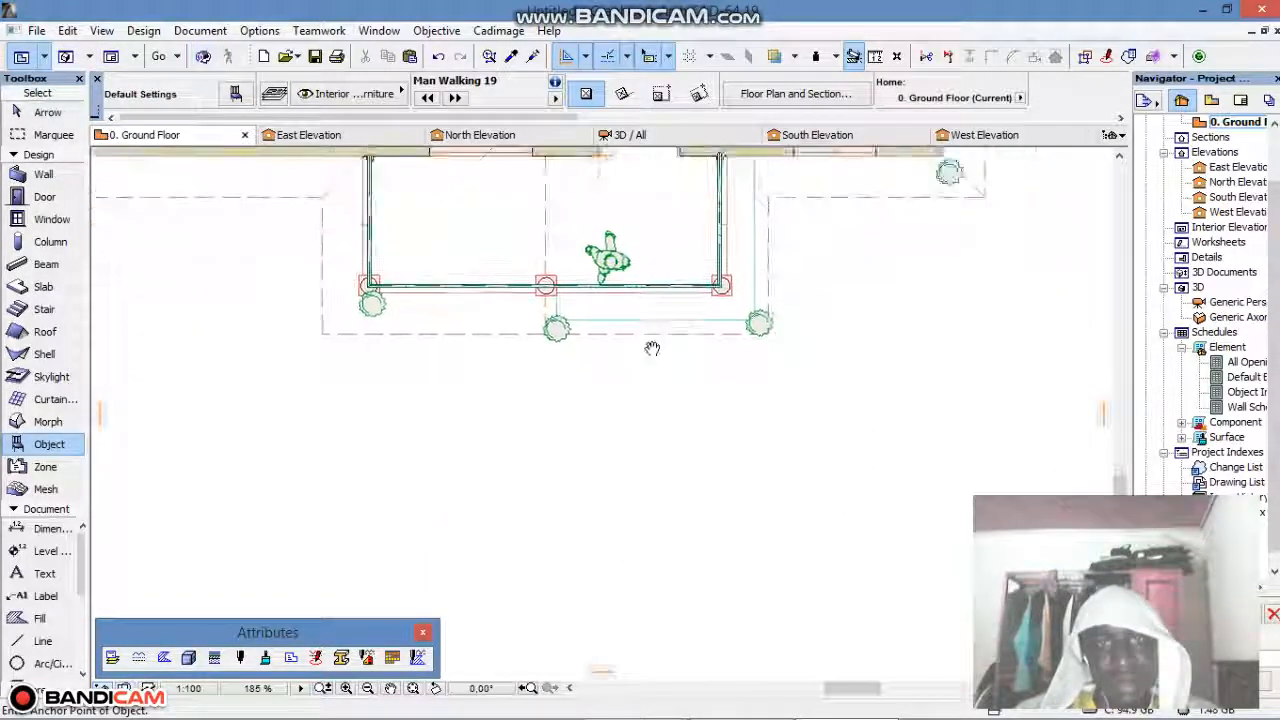
{"action": "left_click", "coordinate": [40, 287]}
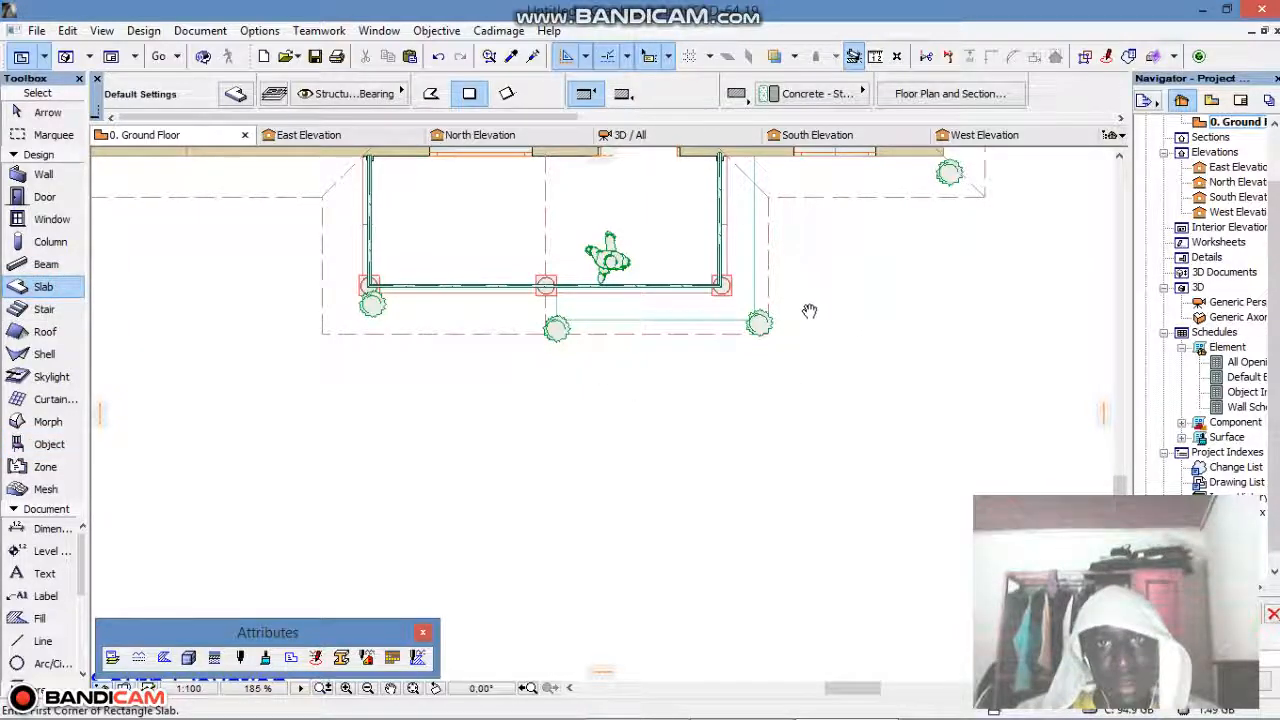